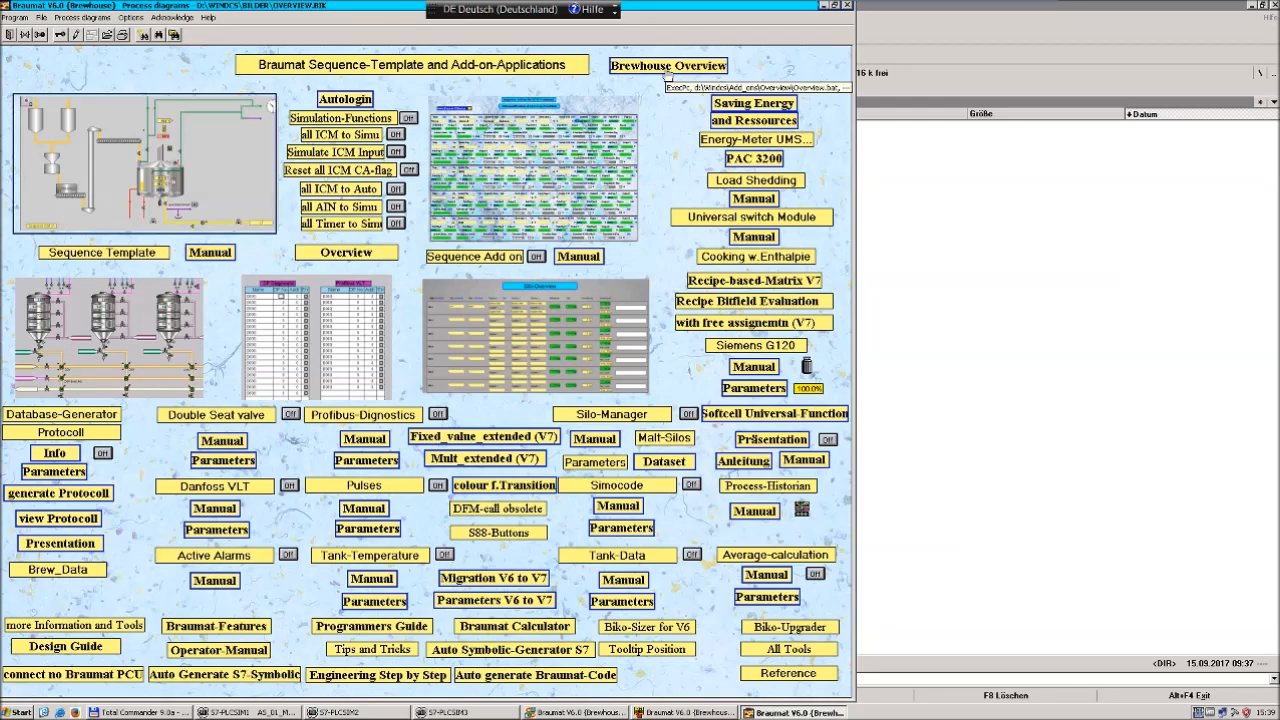
# Step: View the Brewhouse Overview image and the Tank-Temperature process picture, declining the error log, and return to the add-on overview
pyautogui.click(667, 70)
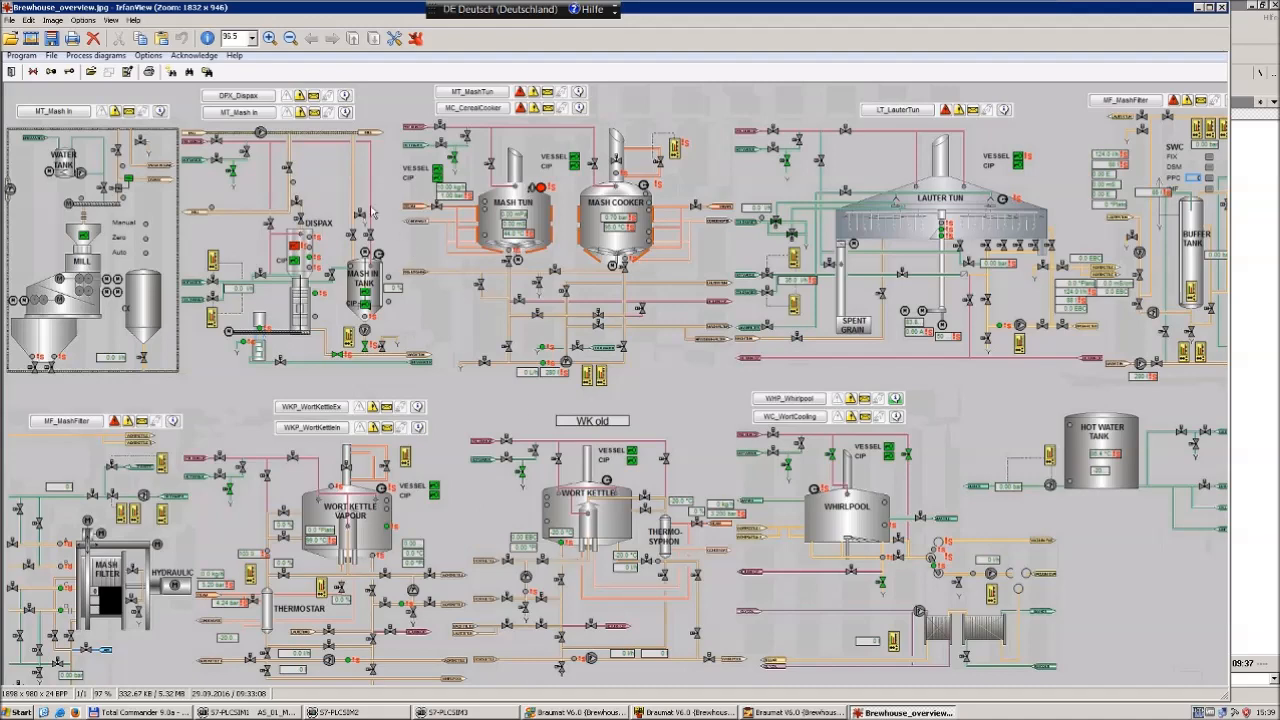
pyautogui.click(1221, 8)
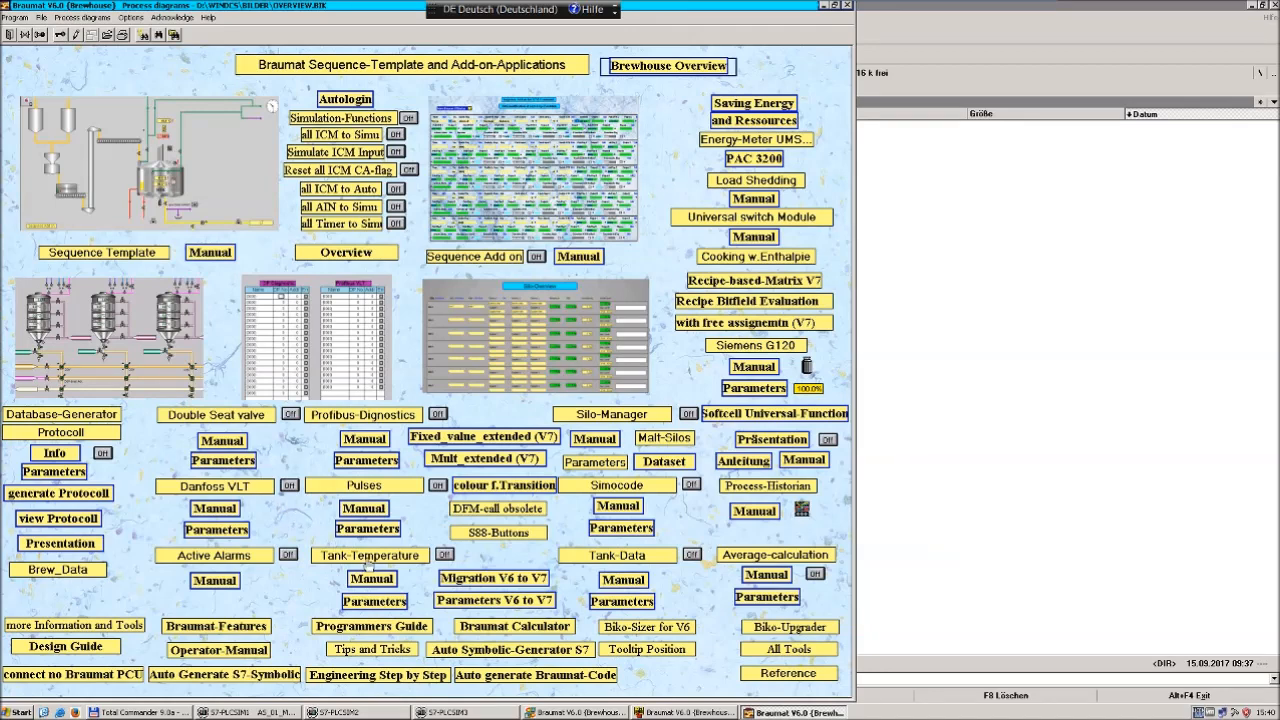
pyautogui.click(369, 556)
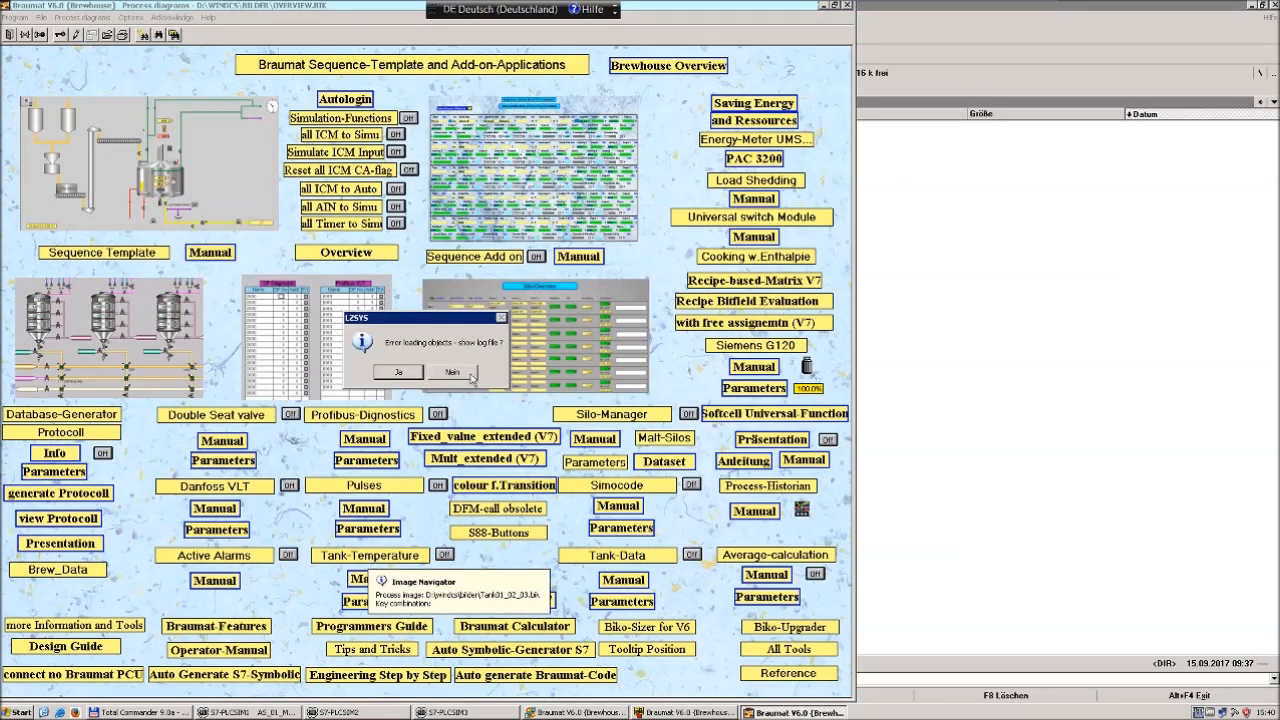
pyautogui.click(455, 372)
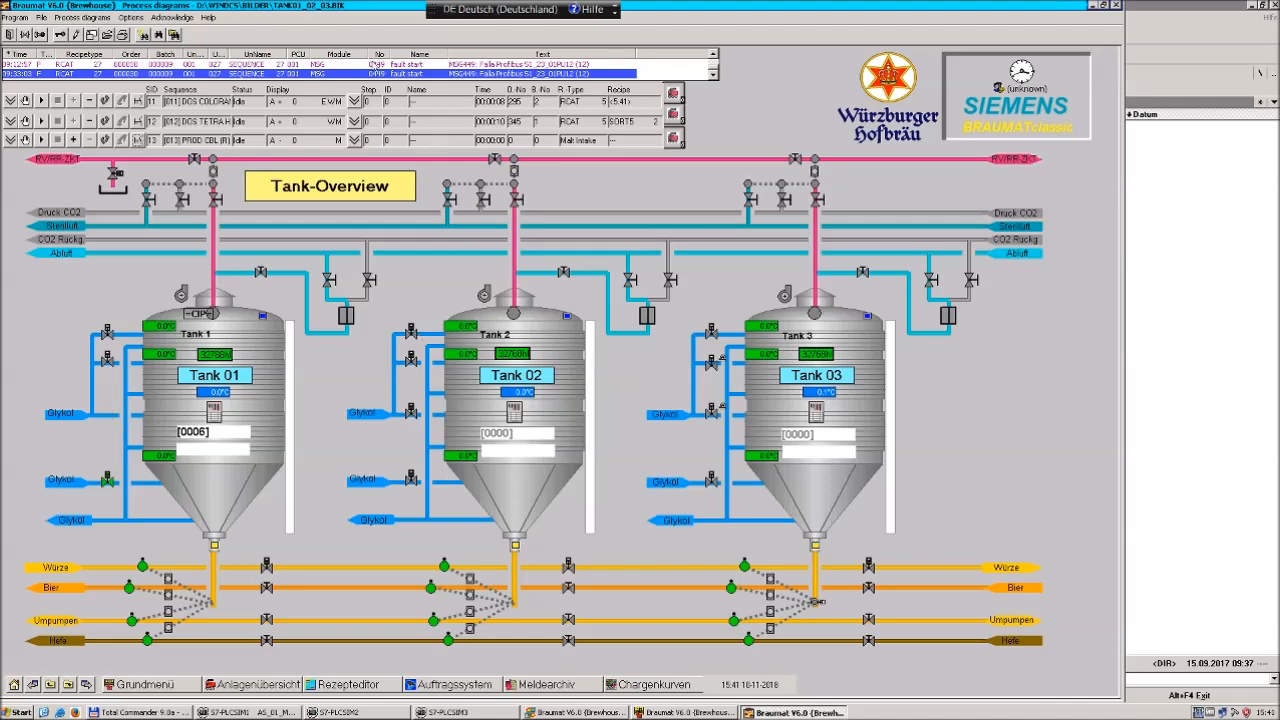
pyautogui.click(90, 36)
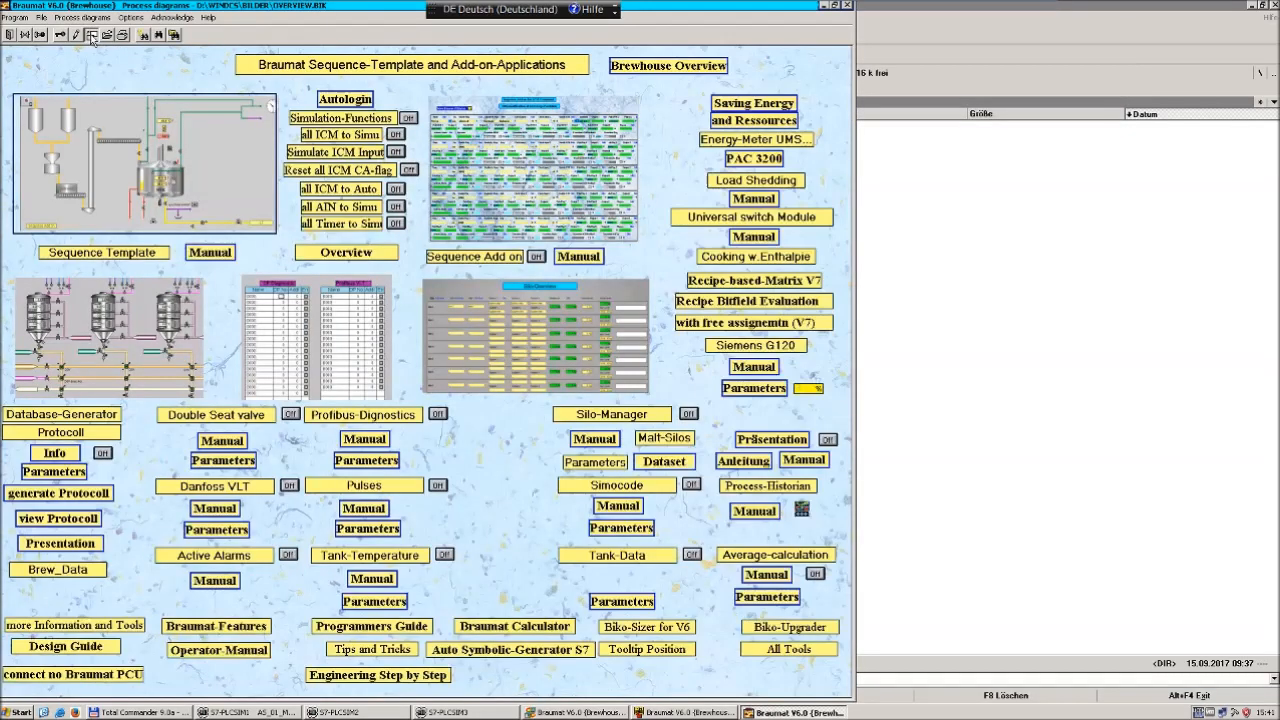
# Step: Check the Brewhouse parameter class list for a tank cooling class from the Tank-Temperature parameters, and leave without opening a class
pyautogui.click(378, 602)
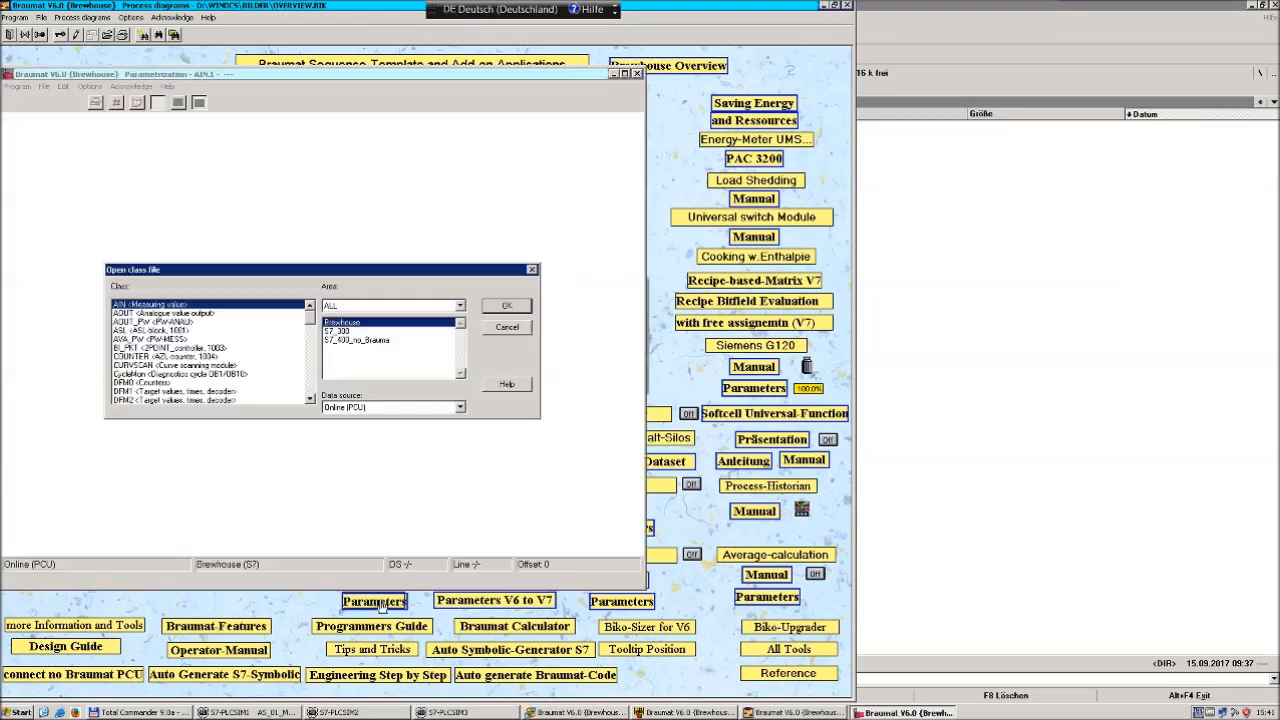
pyautogui.click(310, 333)
pyautogui.moveTo(310, 333); pyautogui.dragTo(306, 388)
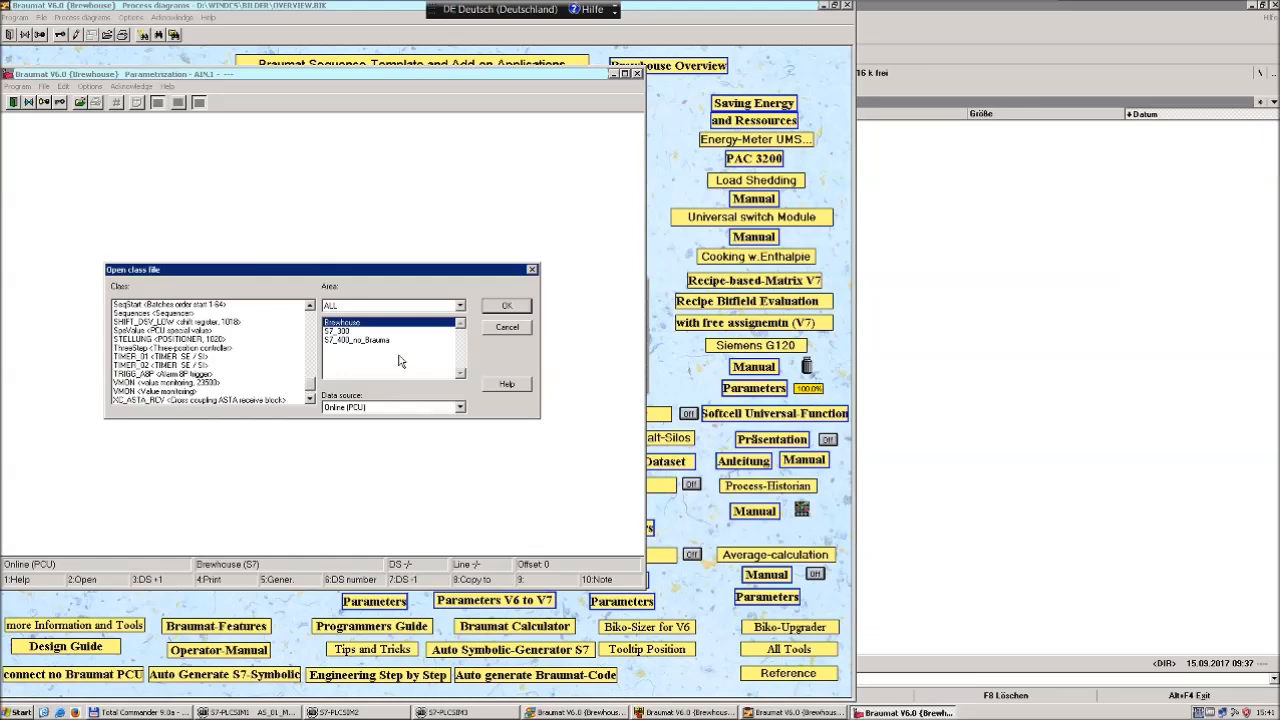
pyautogui.click(508, 328)
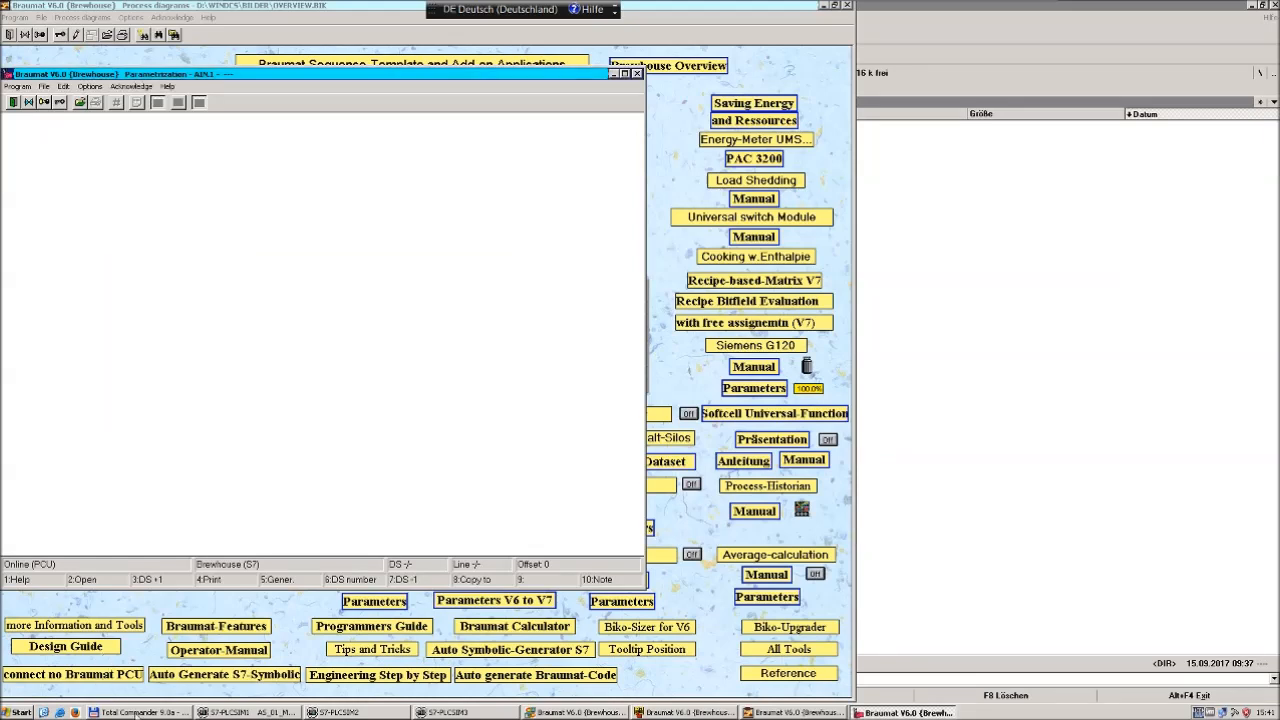
# Step: Switch to Total Commander and shut down Braumat from there
pyautogui.click(140, 712)
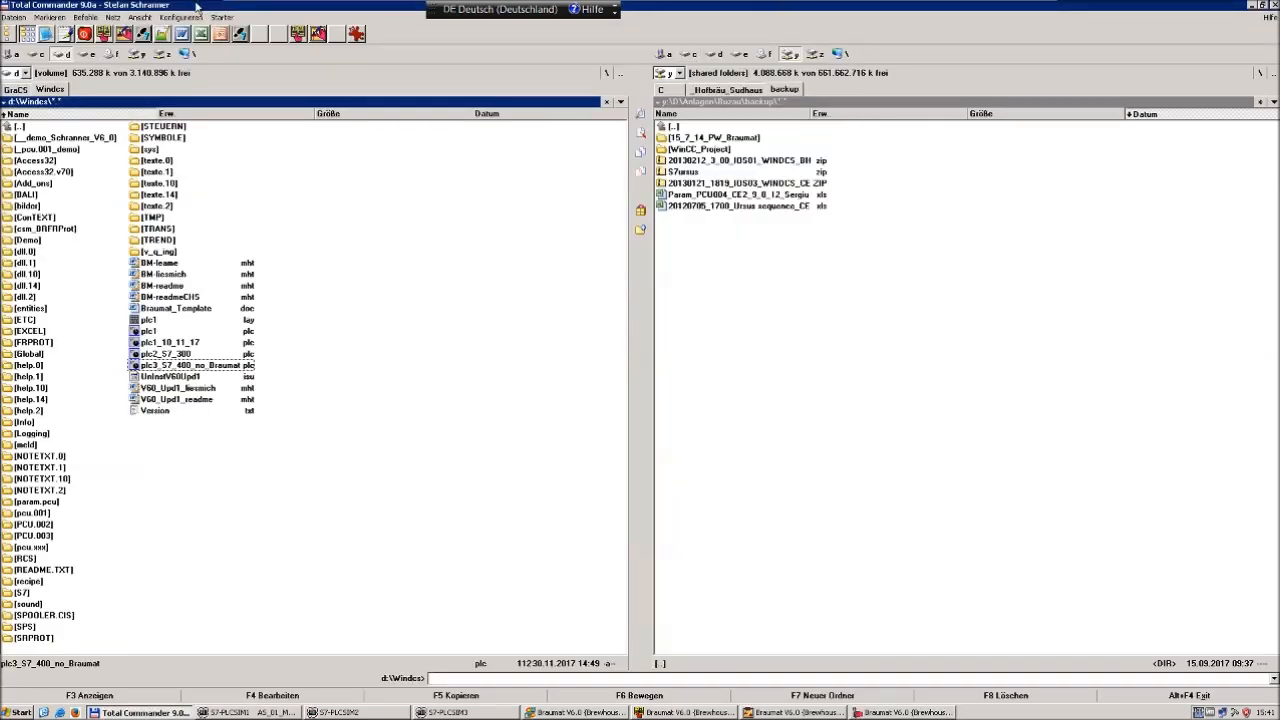
pyautogui.click(84, 34)
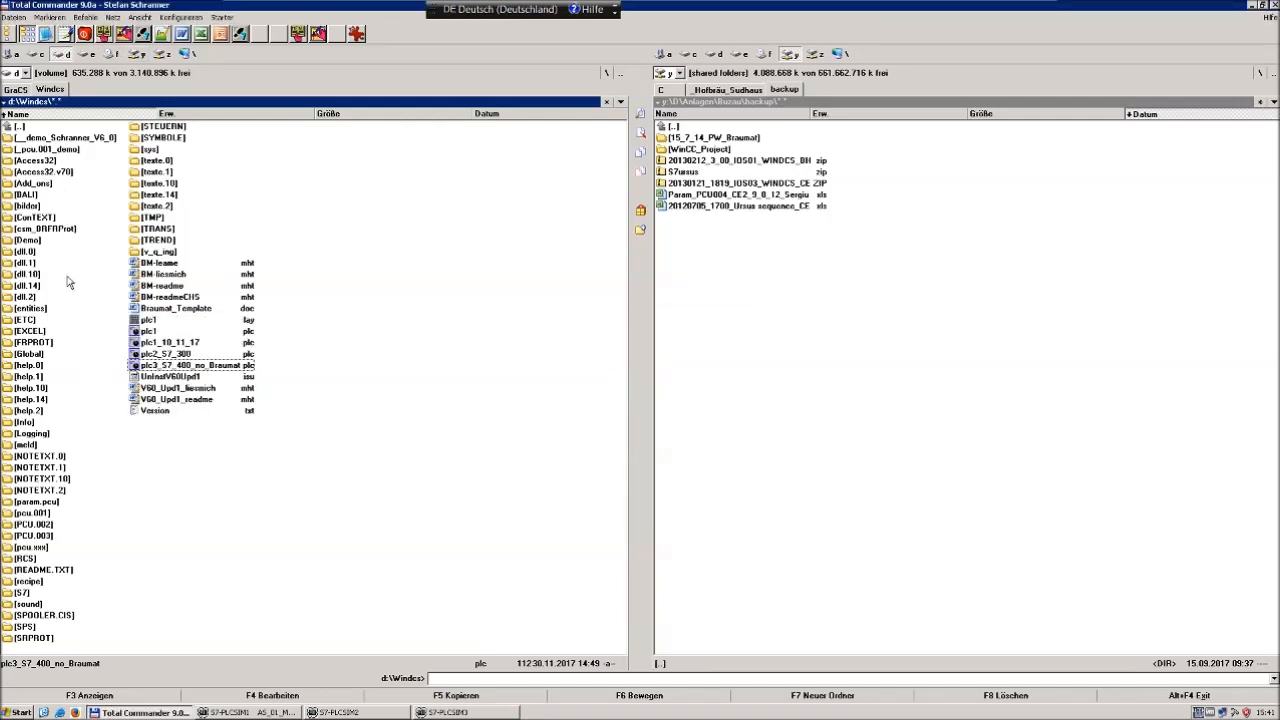
# Step: Open the add-on source folder Add_ons\Tank_Temp_Control\Windcs\PCU.00x in the source file pane
pyautogui.doubleClick(45, 183)
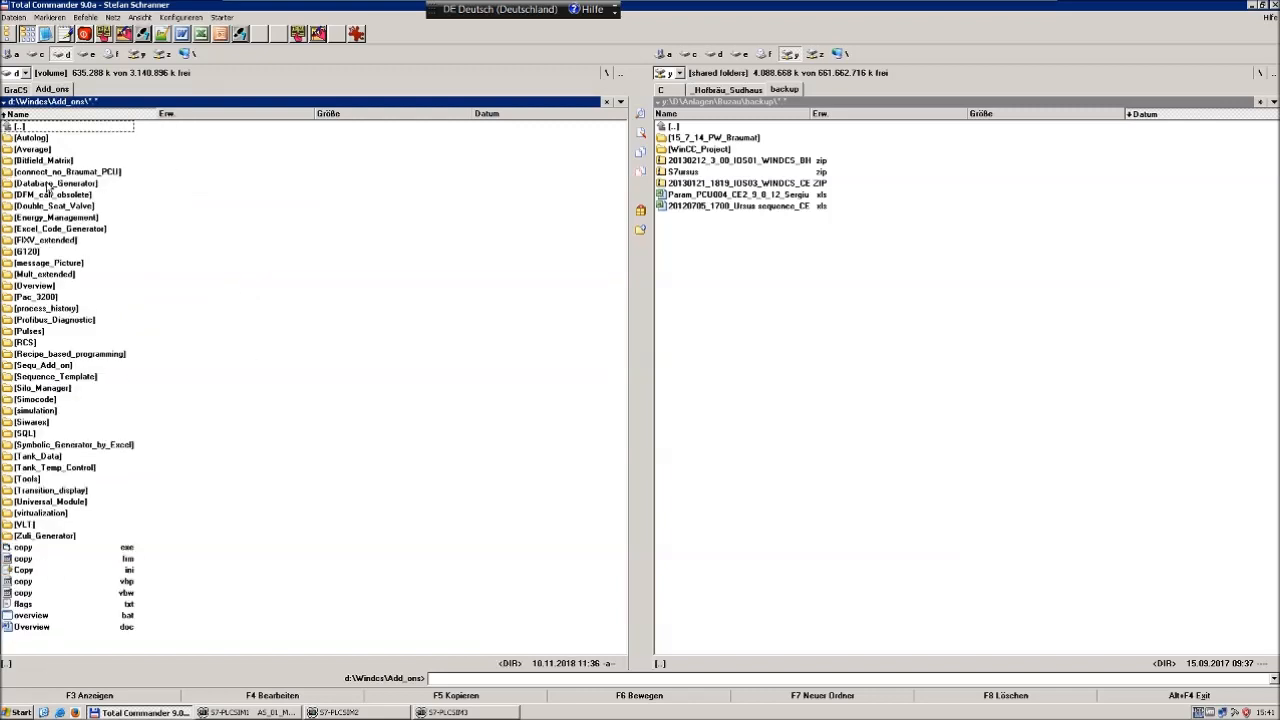
pyautogui.doubleClick(59, 469)
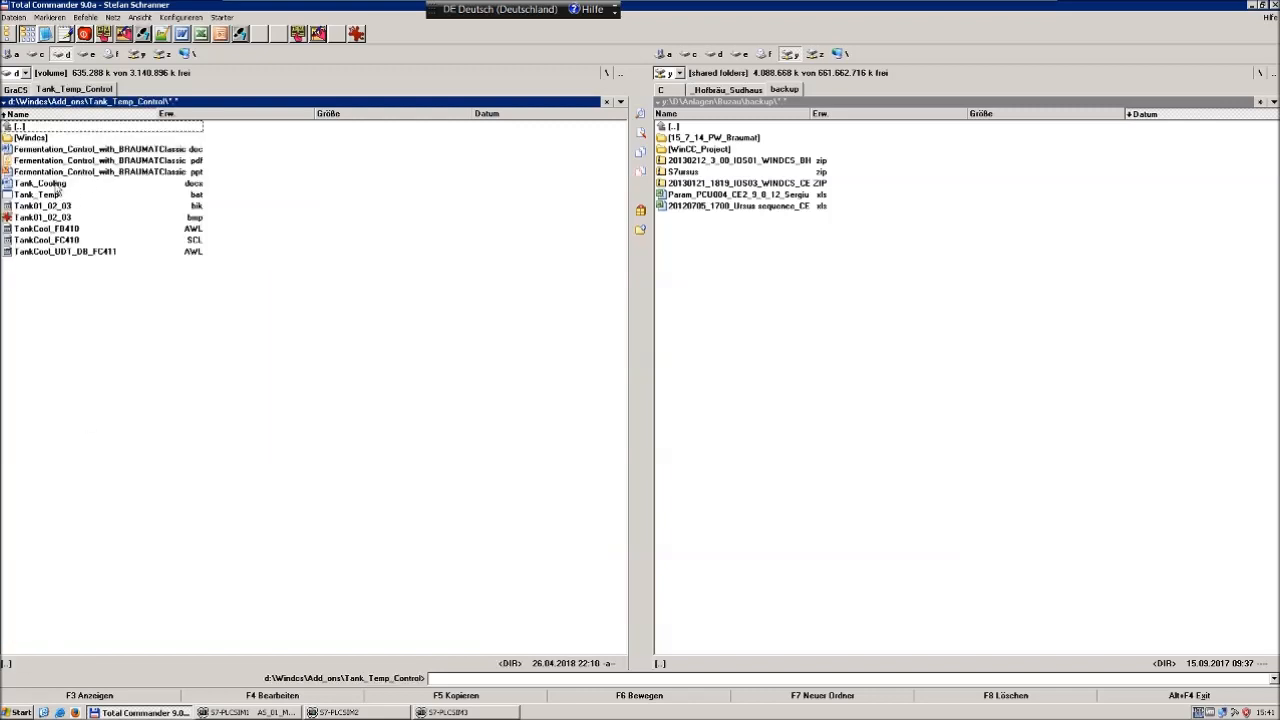
pyautogui.doubleClick(33, 138)
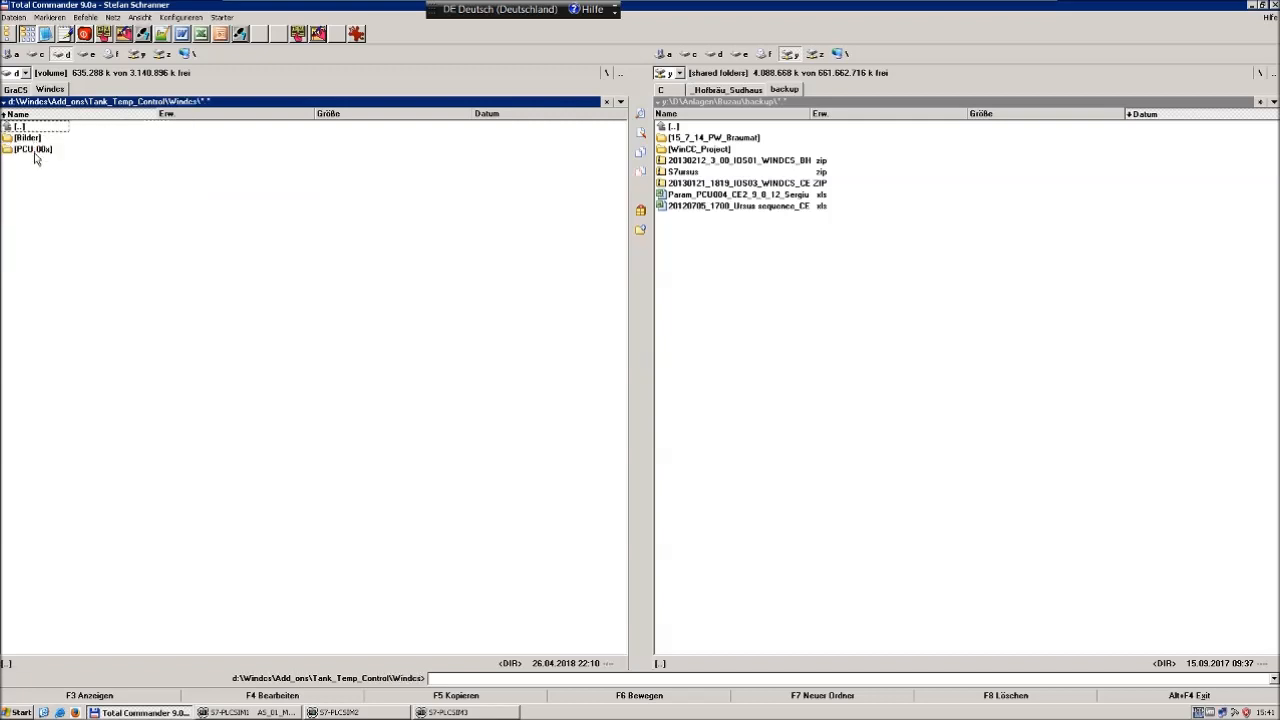
pyautogui.doubleClick(34, 150)
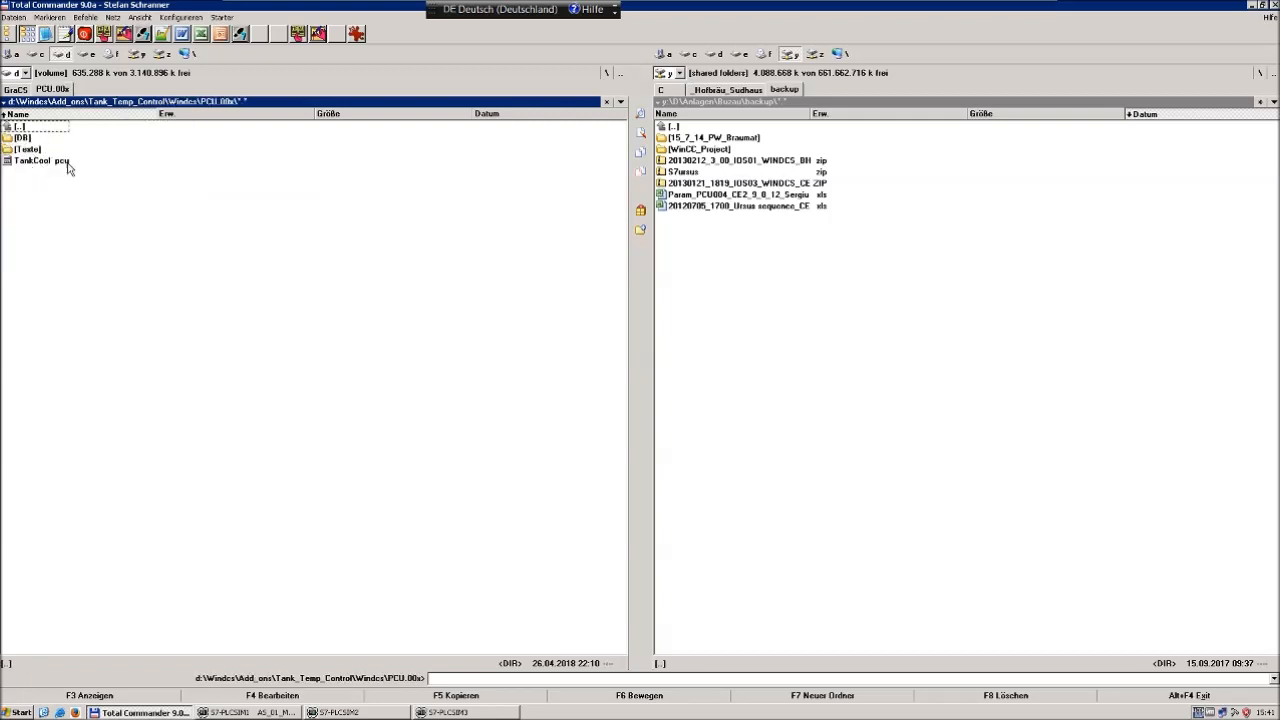
# Step: Set the destination file pane to the d:\Windcs folder
pyautogui.click(689, 53)
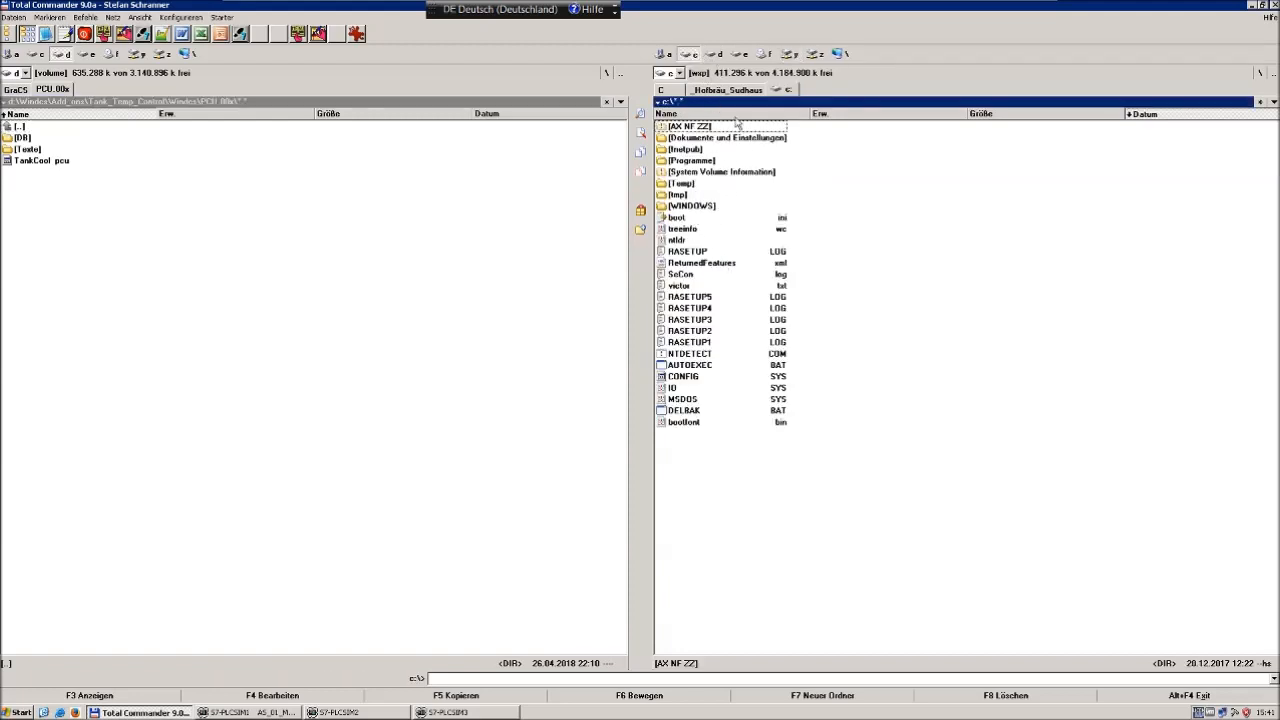
pyautogui.click(714, 54)
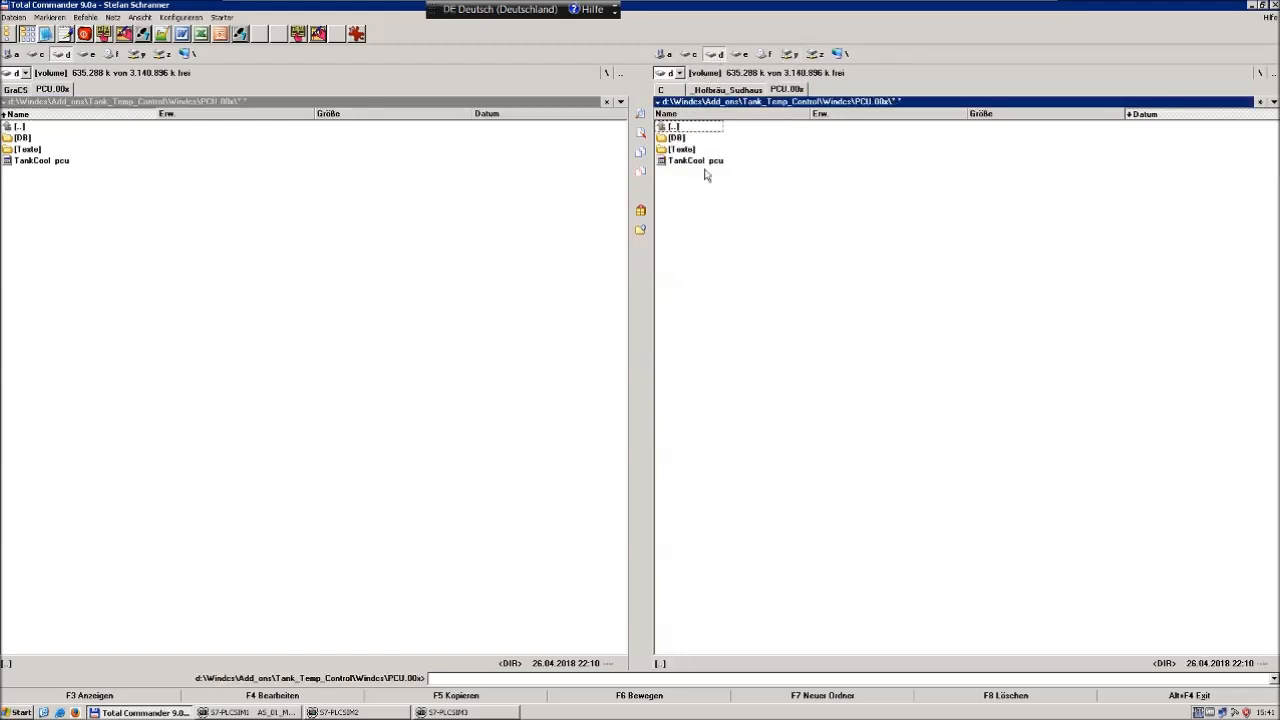
pyautogui.doubleClick(689, 128)
pyautogui.doubleClick(688, 128)
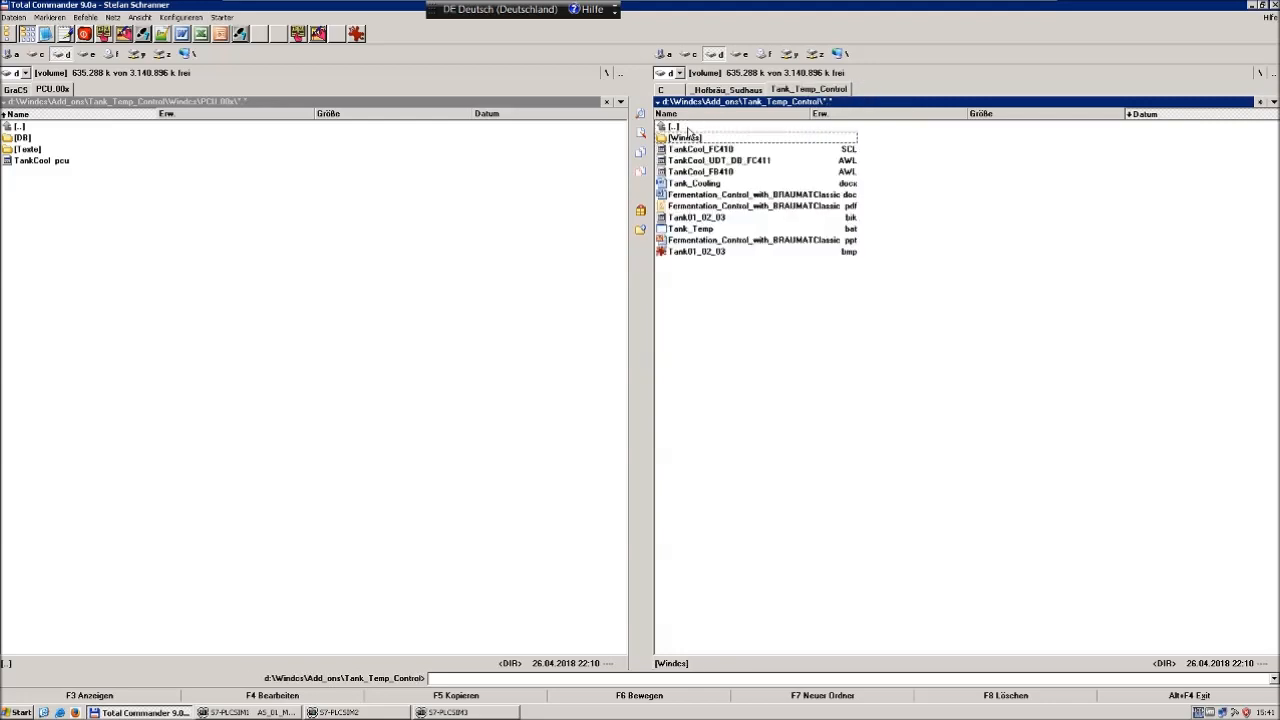
pyautogui.doubleClick(689, 128)
pyautogui.doubleClick(688, 130)
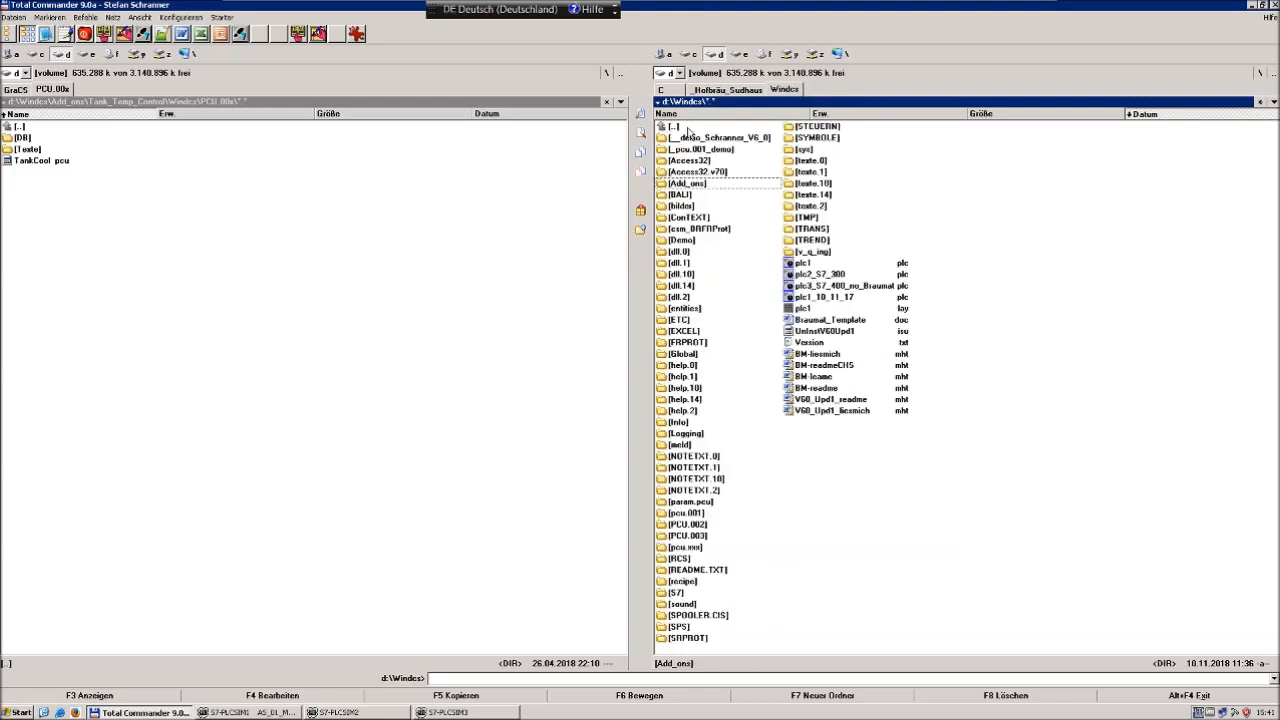
# Step: Copy the TankCool.pcu file from the add-on's PCU.00x folder into d:\Windcs\pcu.001
pyautogui.click(34, 161)
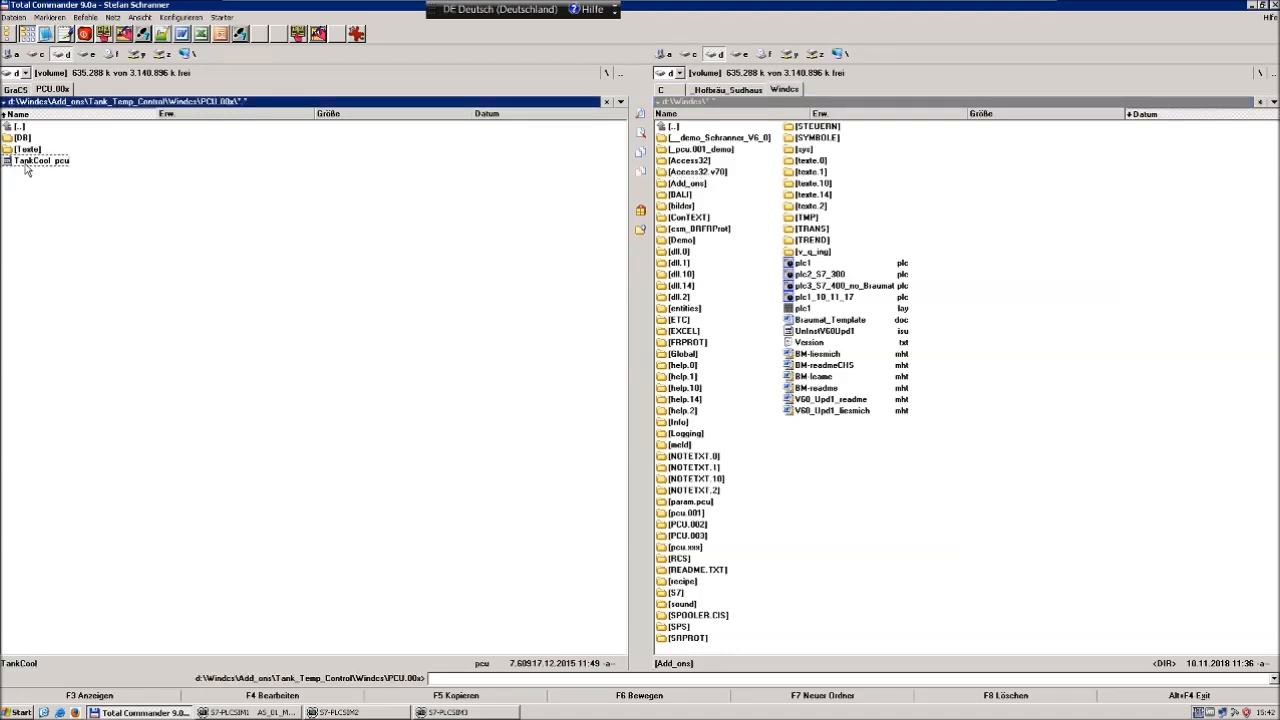
pyautogui.doubleClick(690, 513)
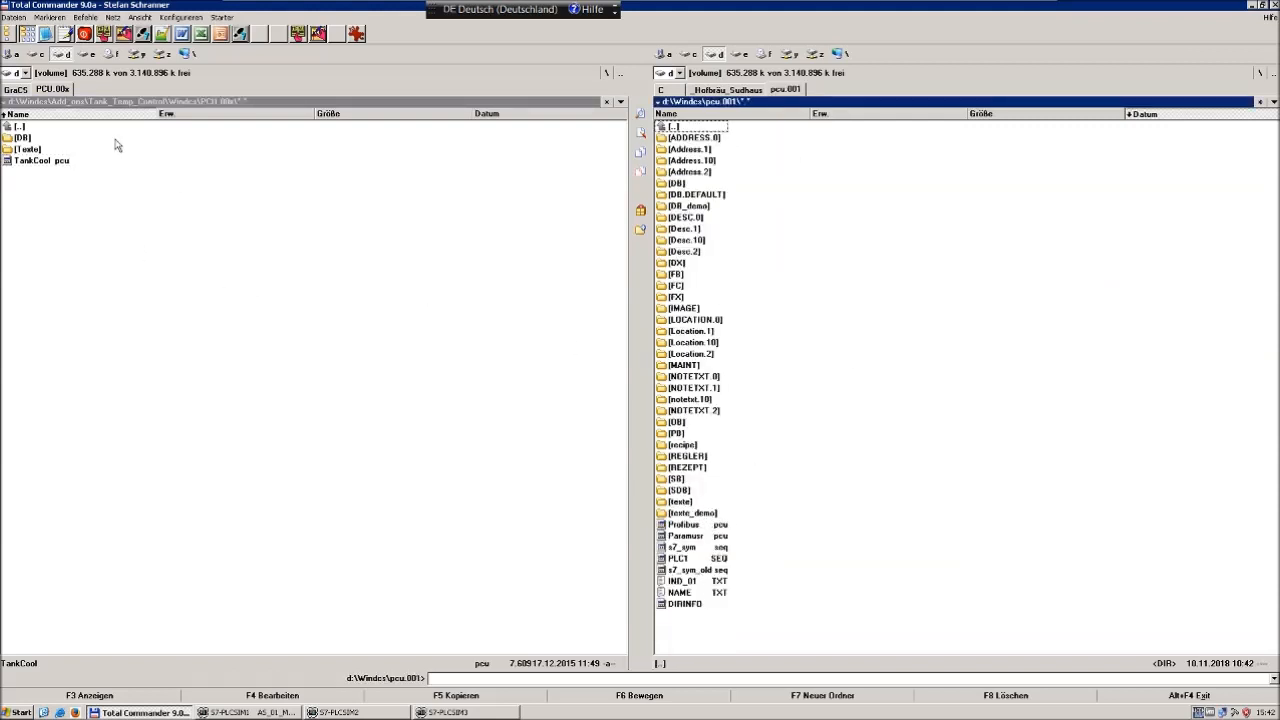
pyautogui.click(50, 163)
pyautogui.press('F5')
pyautogui.press('Return')
# Step: Copy the add-on's DB and Texte folders together into d:\Windcs\pcu.001
pyautogui.click(28, 149)
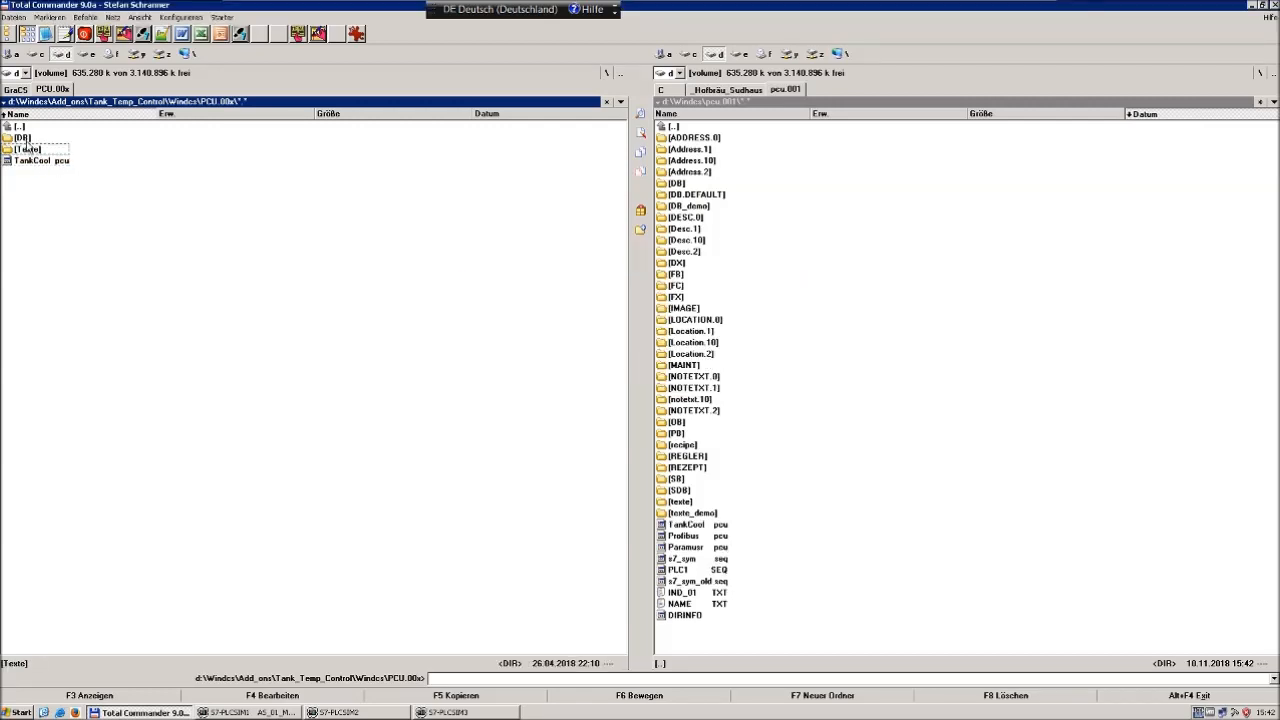
pyautogui.keyDown('shift'); pyautogui.click(24, 138); pyautogui.keyUp('shift')
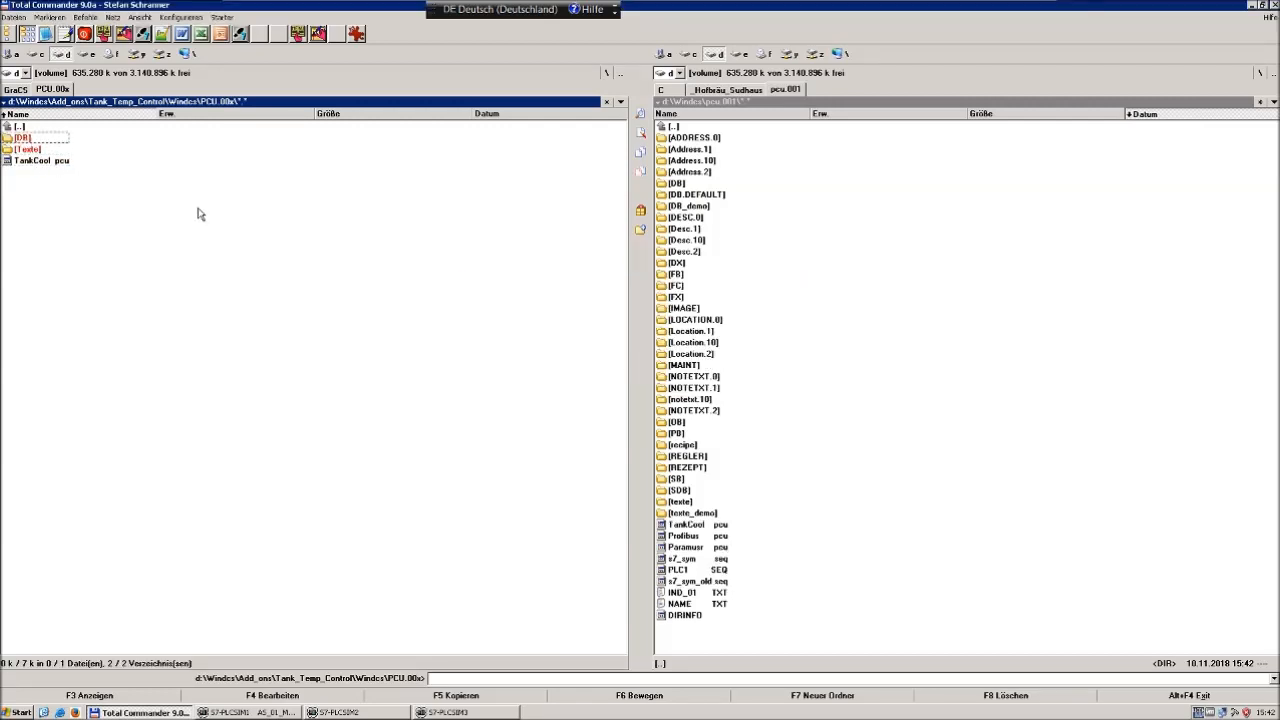
pyautogui.press('F5')
pyautogui.press('Return')
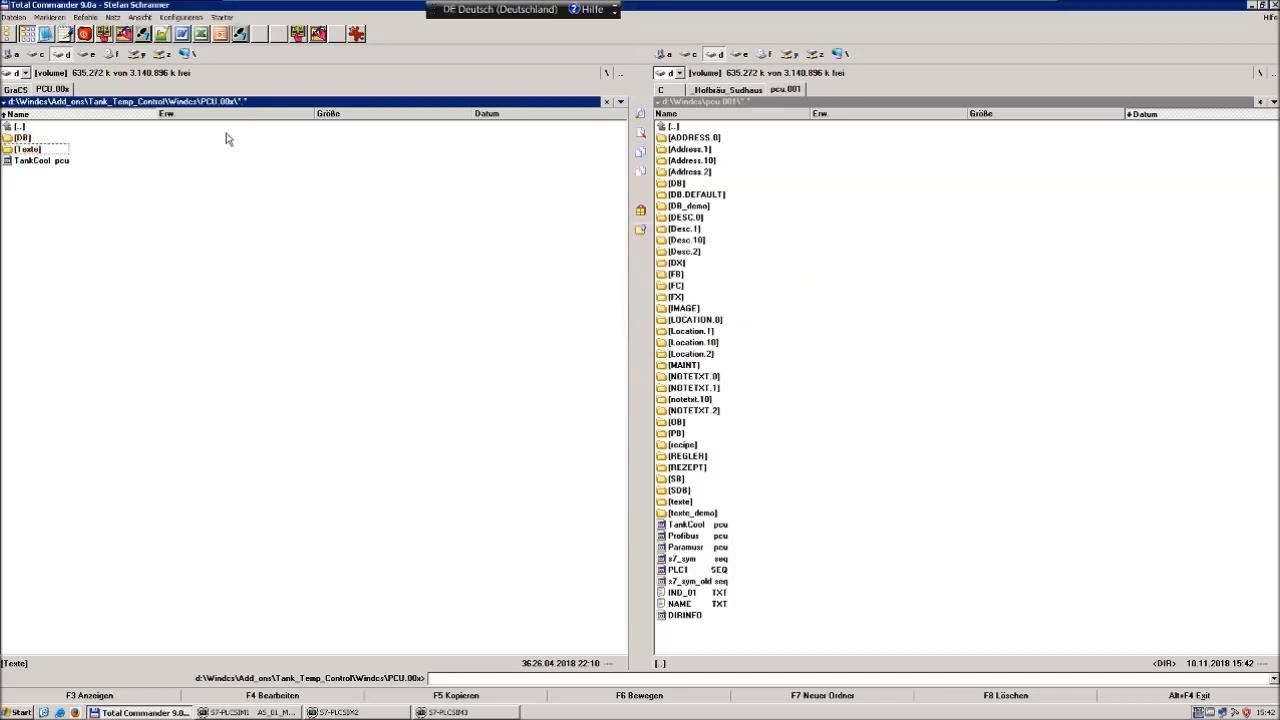
# Step: Copy the add-on's Bilder folder into d:\Windcs, overwriting all older files
pyautogui.doubleClick(24, 127)
pyautogui.click(37, 139)
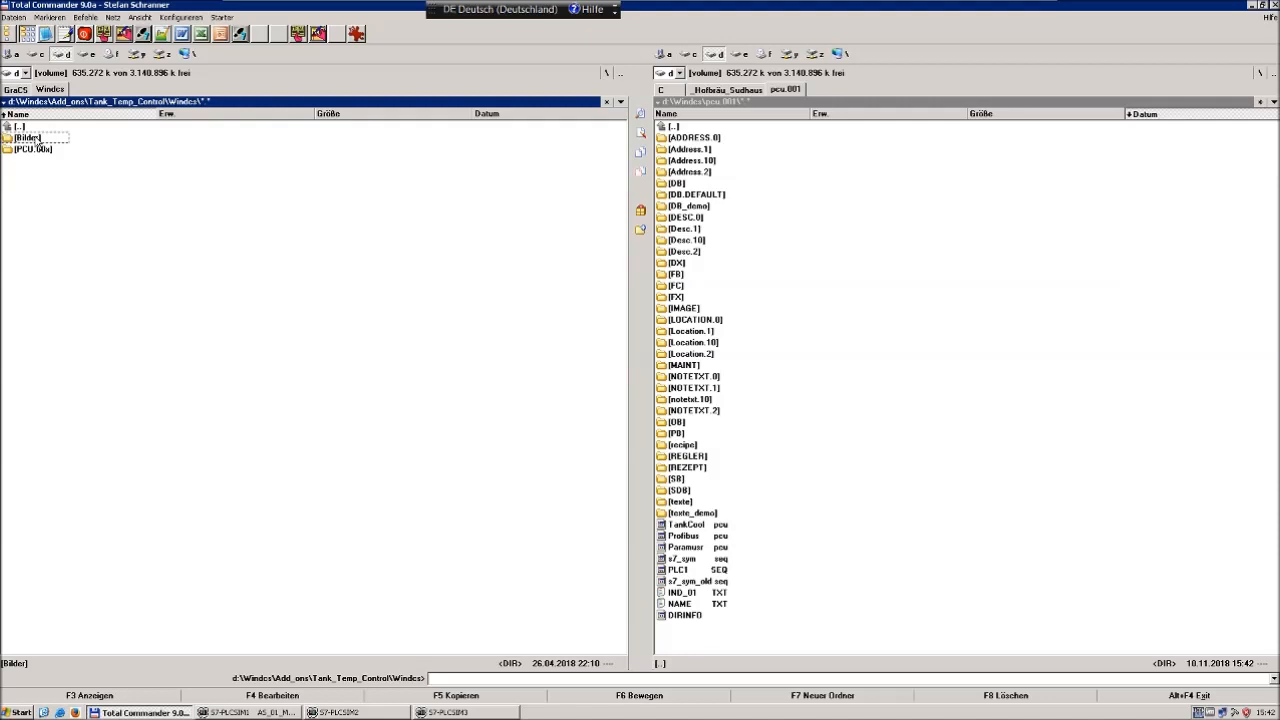
pyautogui.press('Tab')
pyautogui.press('BackSpace')
pyautogui.press('Tab')
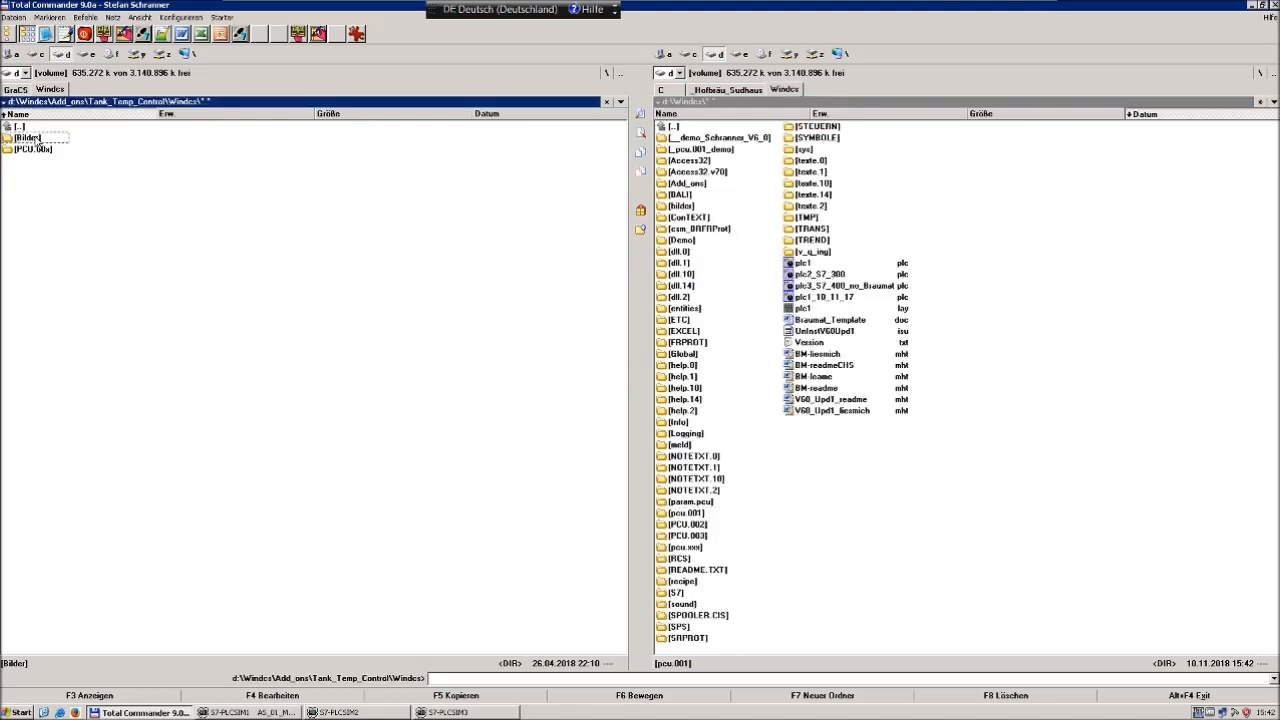
pyautogui.press('space')
pyautogui.press('F5')
pyautogui.press('Return')
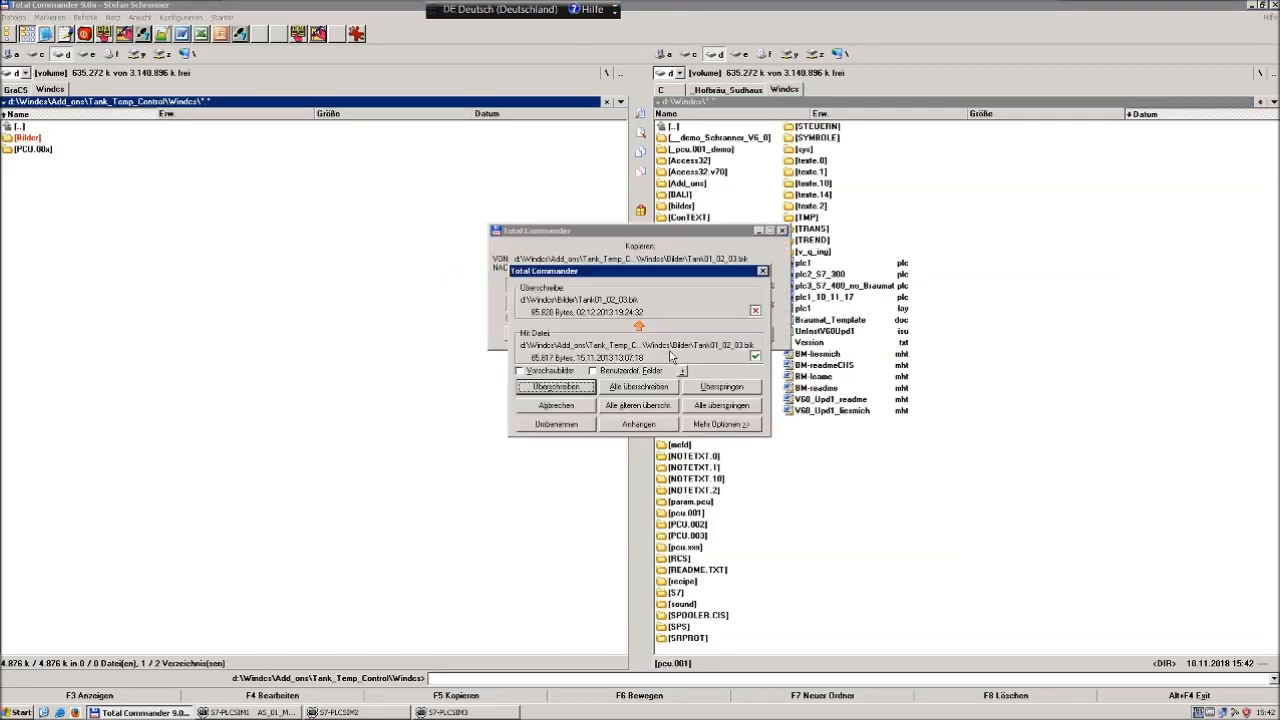
pyautogui.click(640, 407)
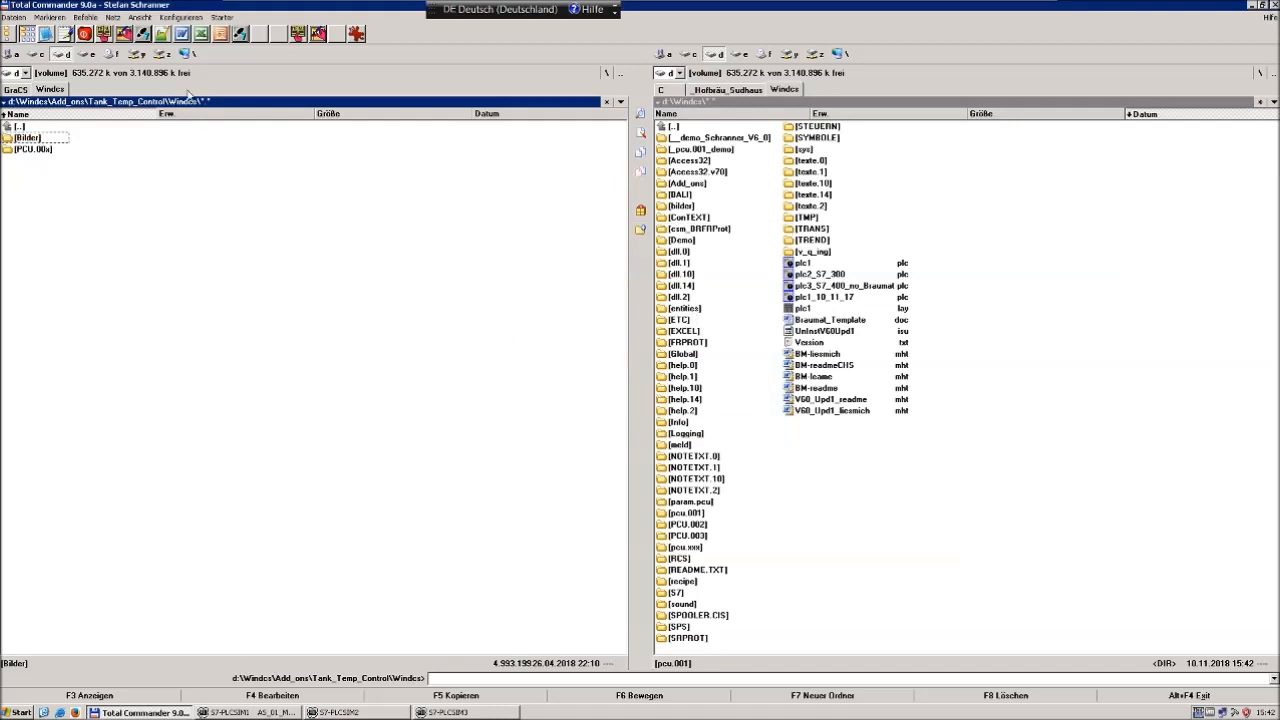
# Step: Restart Braumat, minimize its PCU server window and open Parametrization from the main menu
pyautogui.click(104, 38)
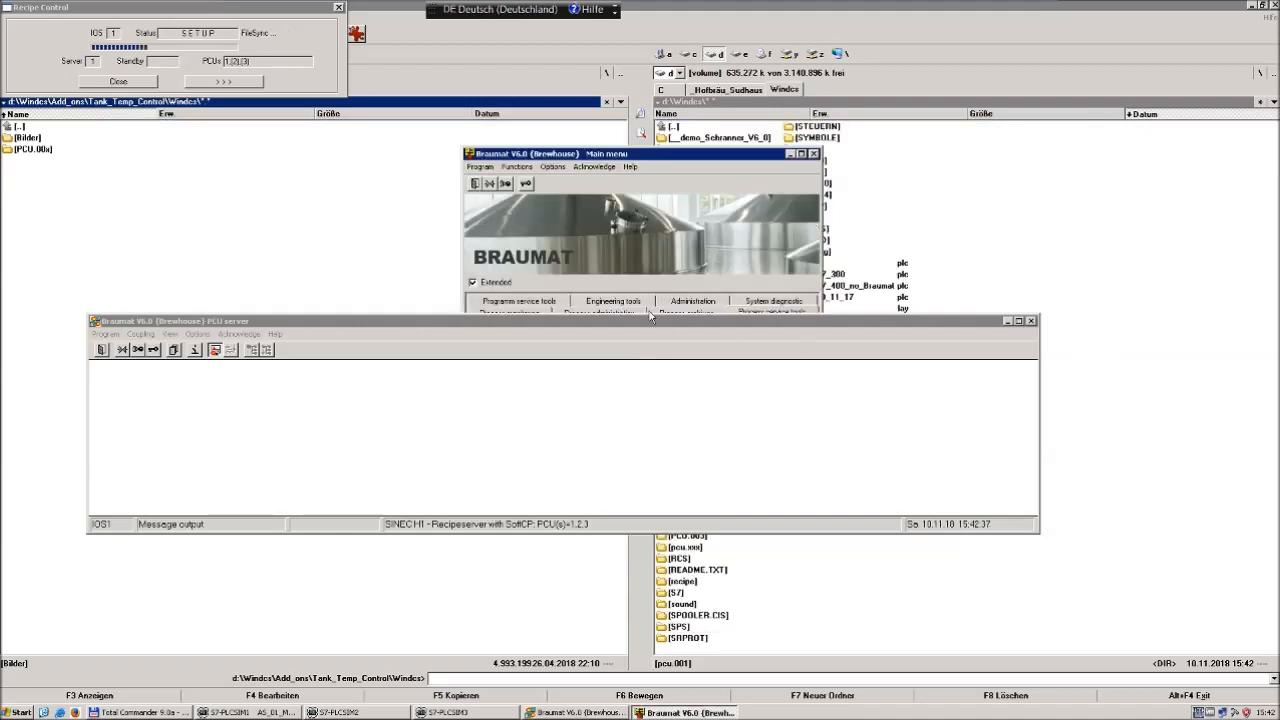
pyautogui.click(1008, 321)
pyautogui.doubleClick(600, 406)
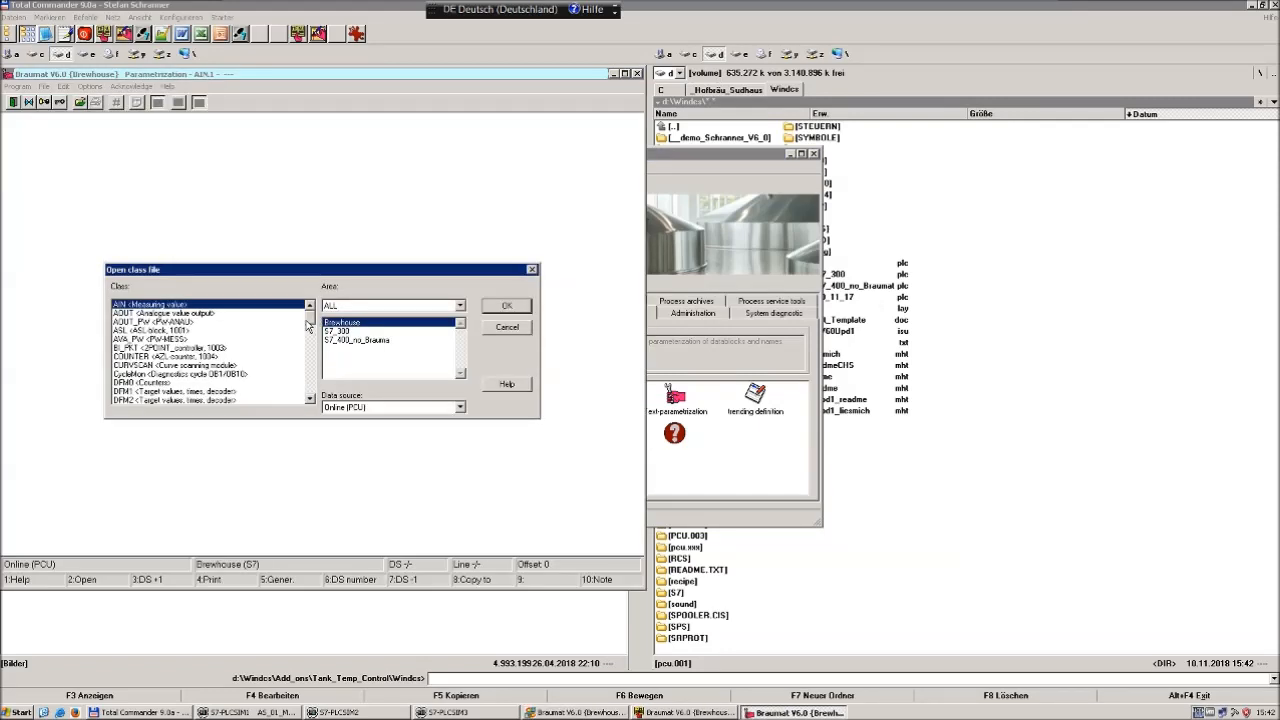
# Step: Open the TankCool class for the Brewhouse area with the online PCU as data source
pyautogui.moveTo(310, 327); pyautogui.dragTo(320, 386)
pyautogui.click(176, 375)
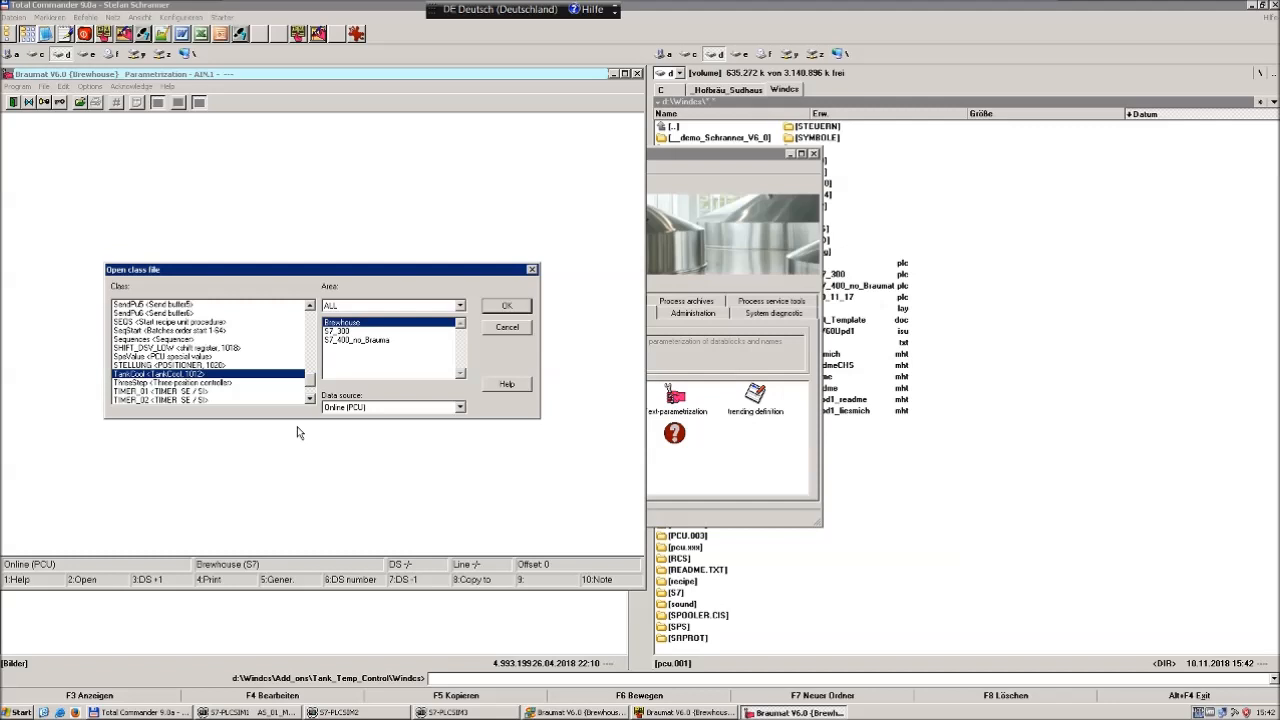
pyautogui.click(506, 310)
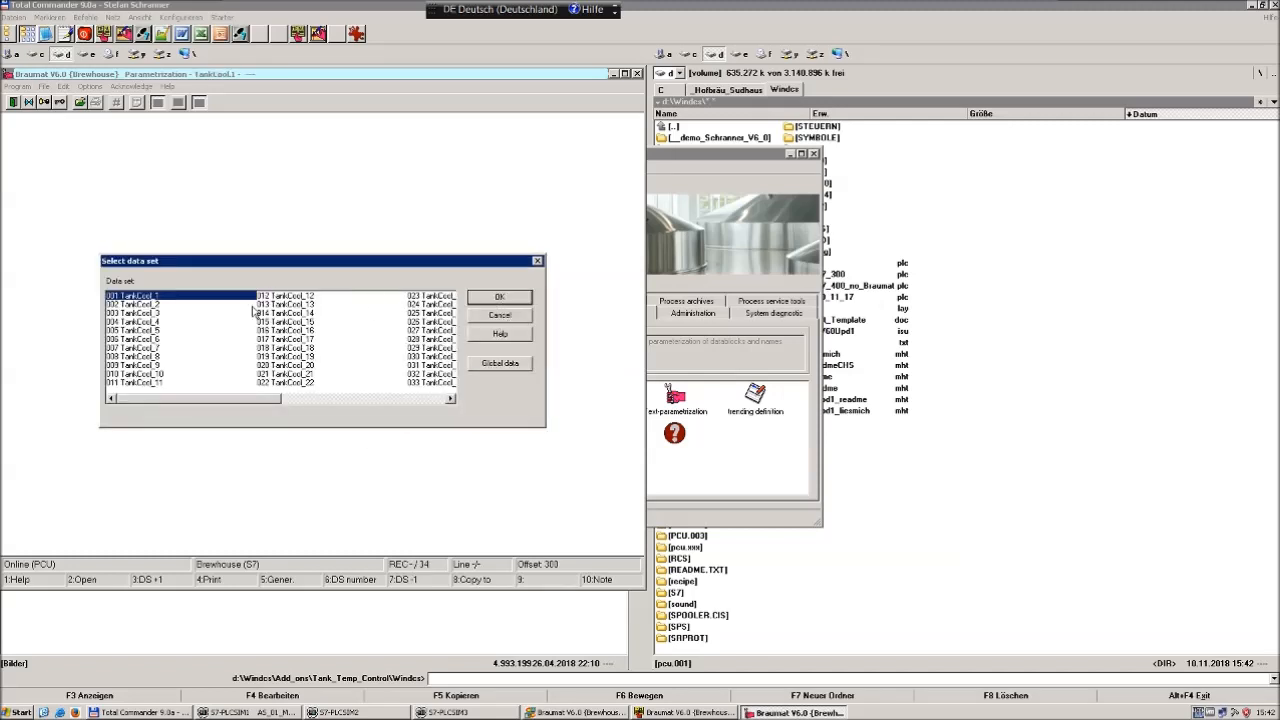
# Step: Look through the TankCool data sets, and open data set 001 TankCool_1 in a maximized parametrization window
pyautogui.moveTo(194, 400); pyautogui.dragTo(290, 414)
pyautogui.click(439, 295)
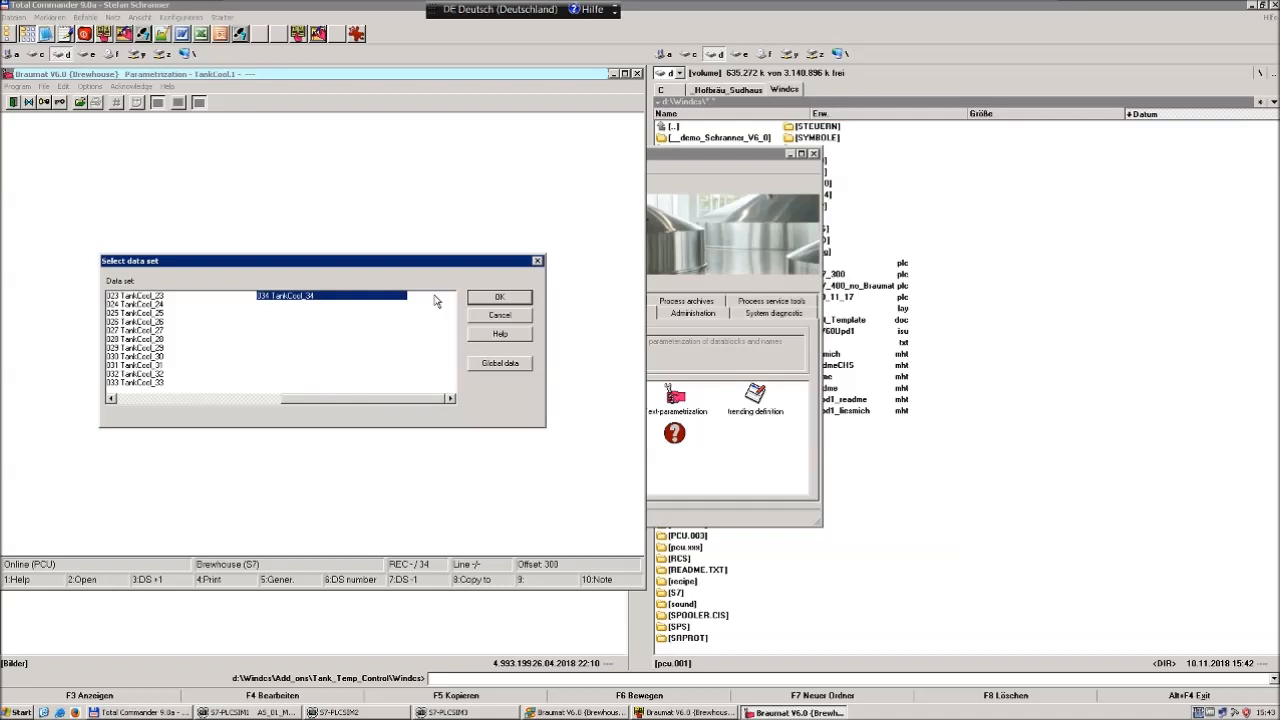
pyautogui.moveTo(354, 404); pyautogui.dragTo(190, 404)
pyautogui.click(139, 298)
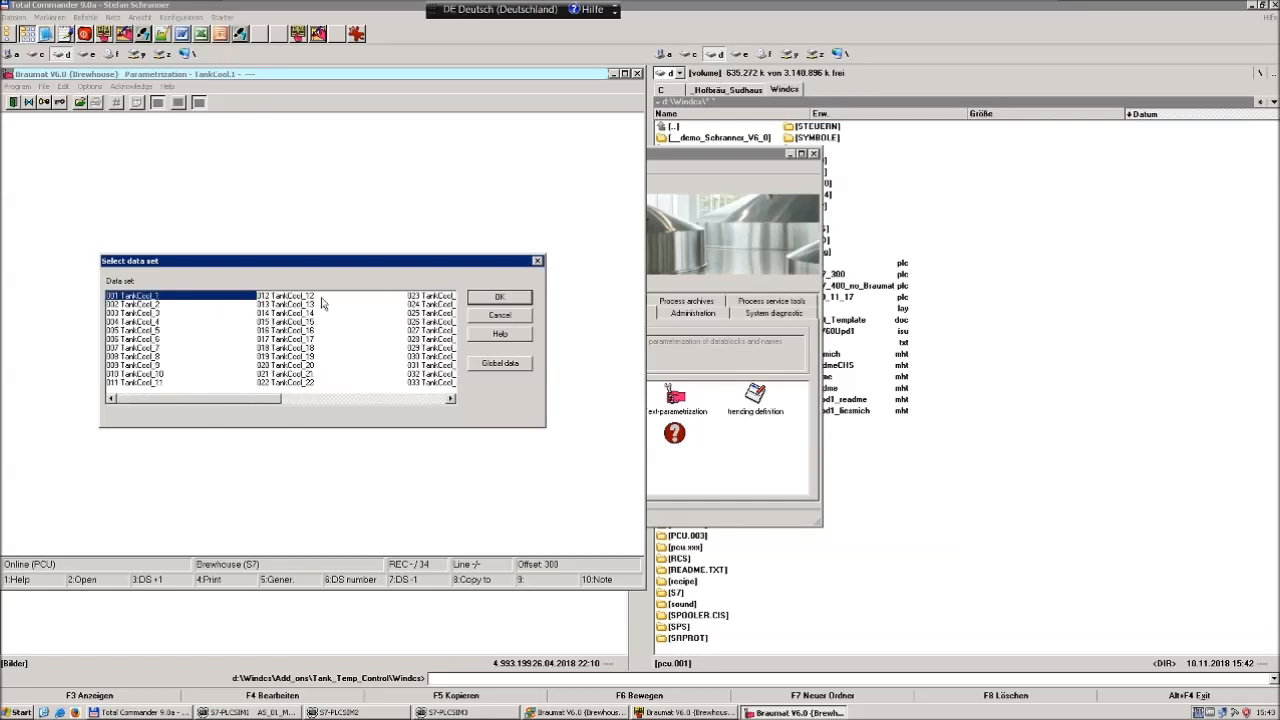
pyautogui.click(481, 300)
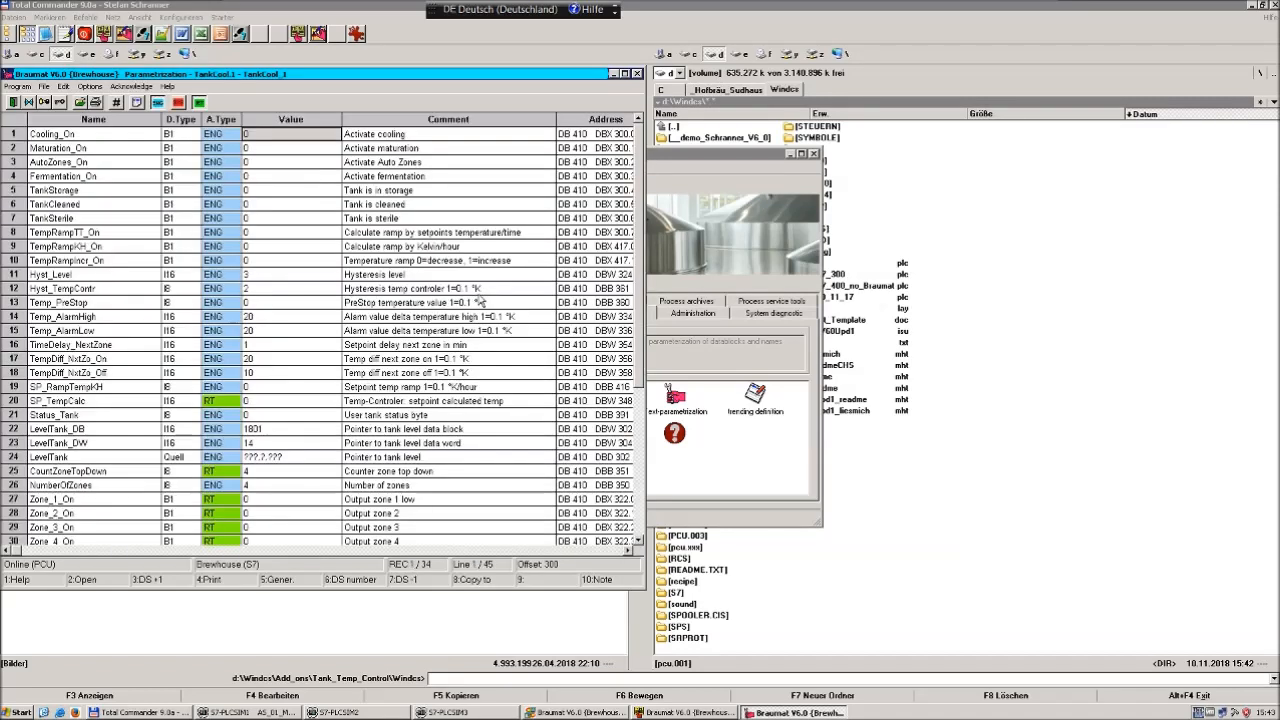
pyautogui.doubleClick(505, 83)
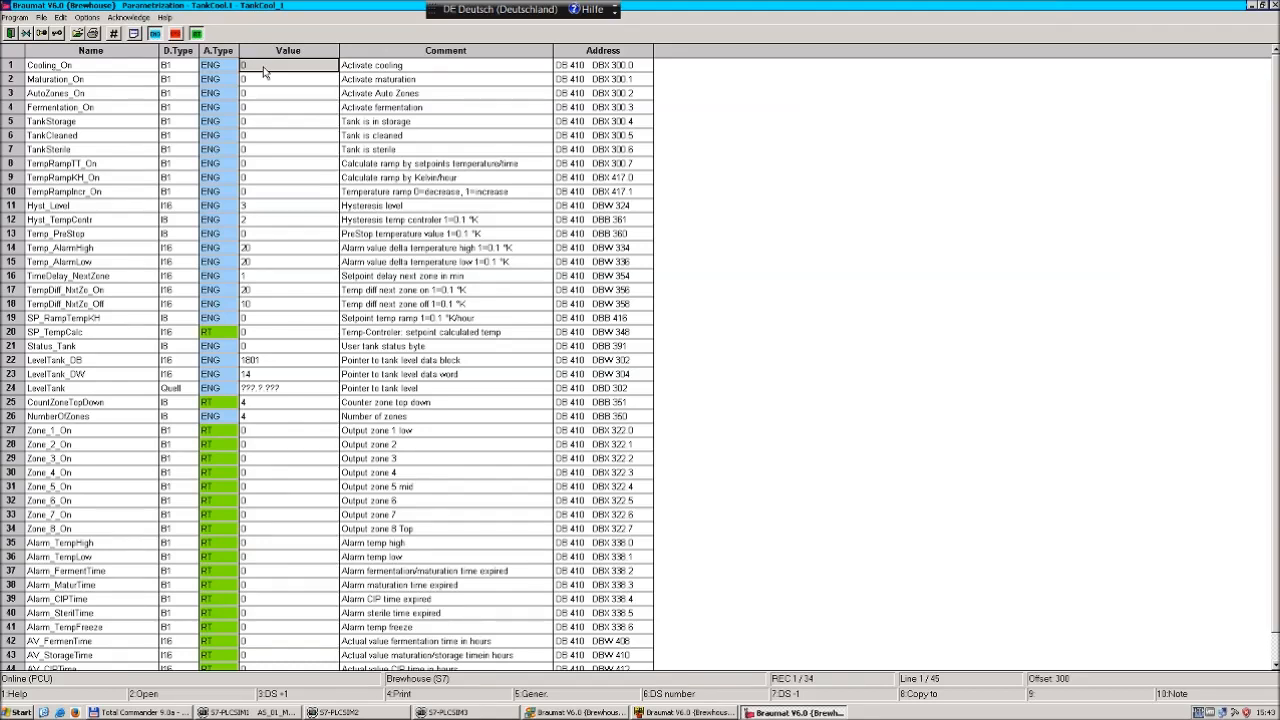
# Step: Source the LevelTank pointer from the AIN measuring value class, using data set 007 and the XIST physical actual value
pyautogui.click(122, 388)
pyautogui.click(272, 389)
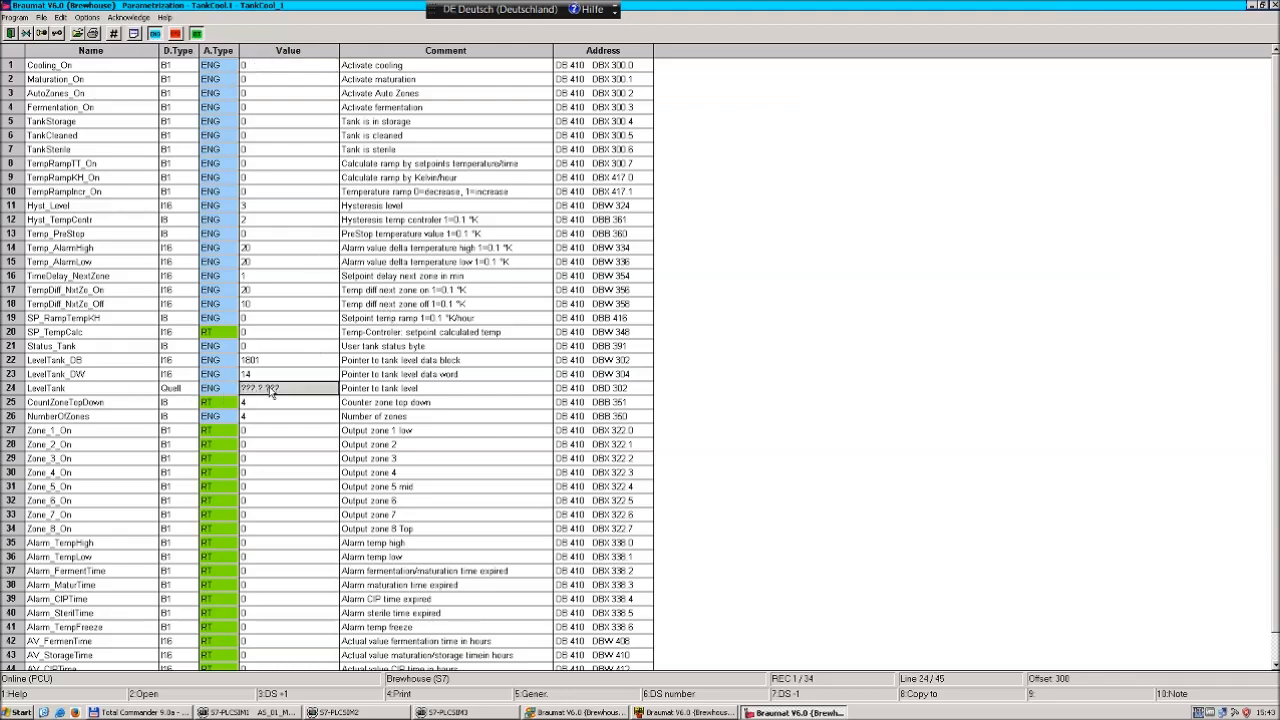
pyautogui.doubleClick(284, 390)
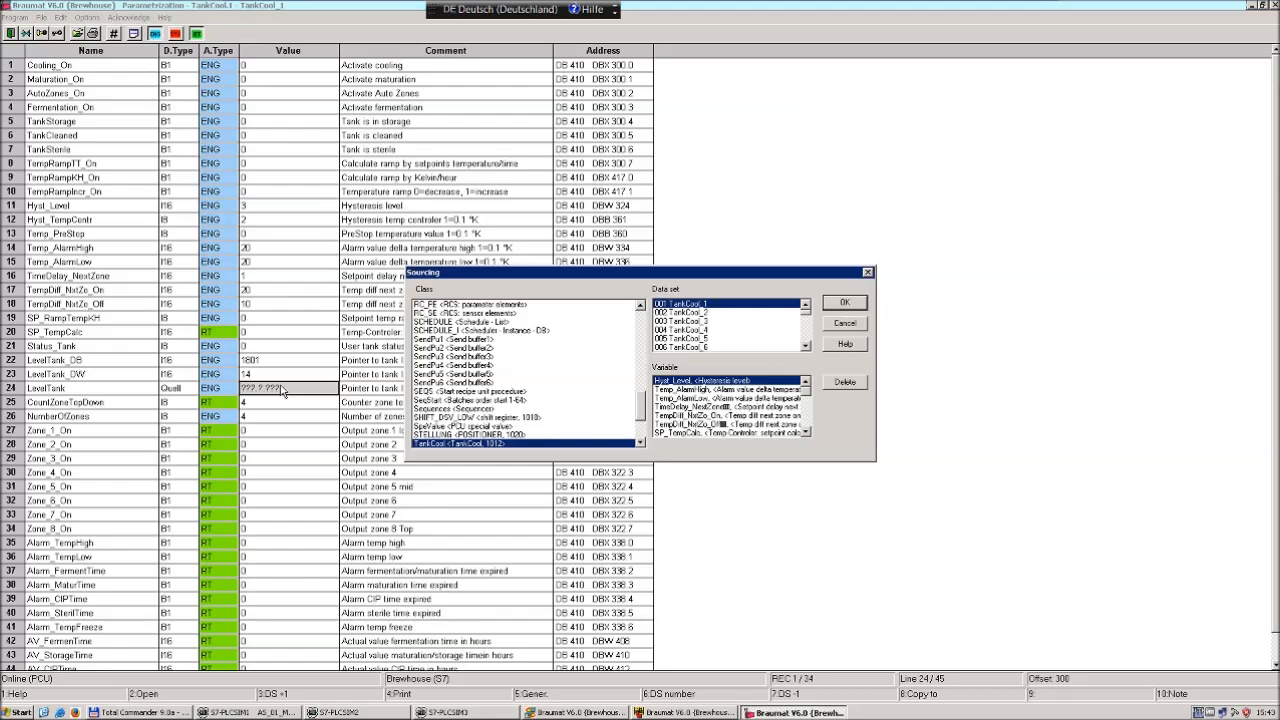
pyautogui.moveTo(645, 400); pyautogui.dragTo(641, 306)
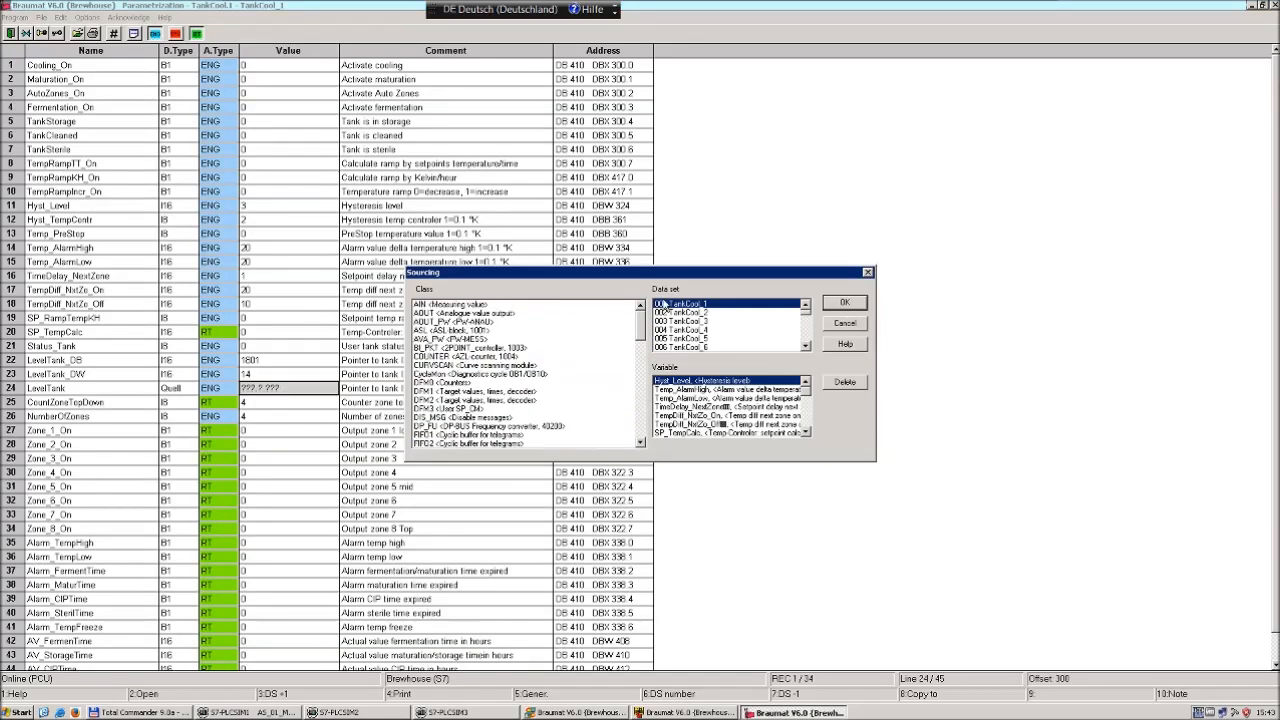
pyautogui.click(522, 306)
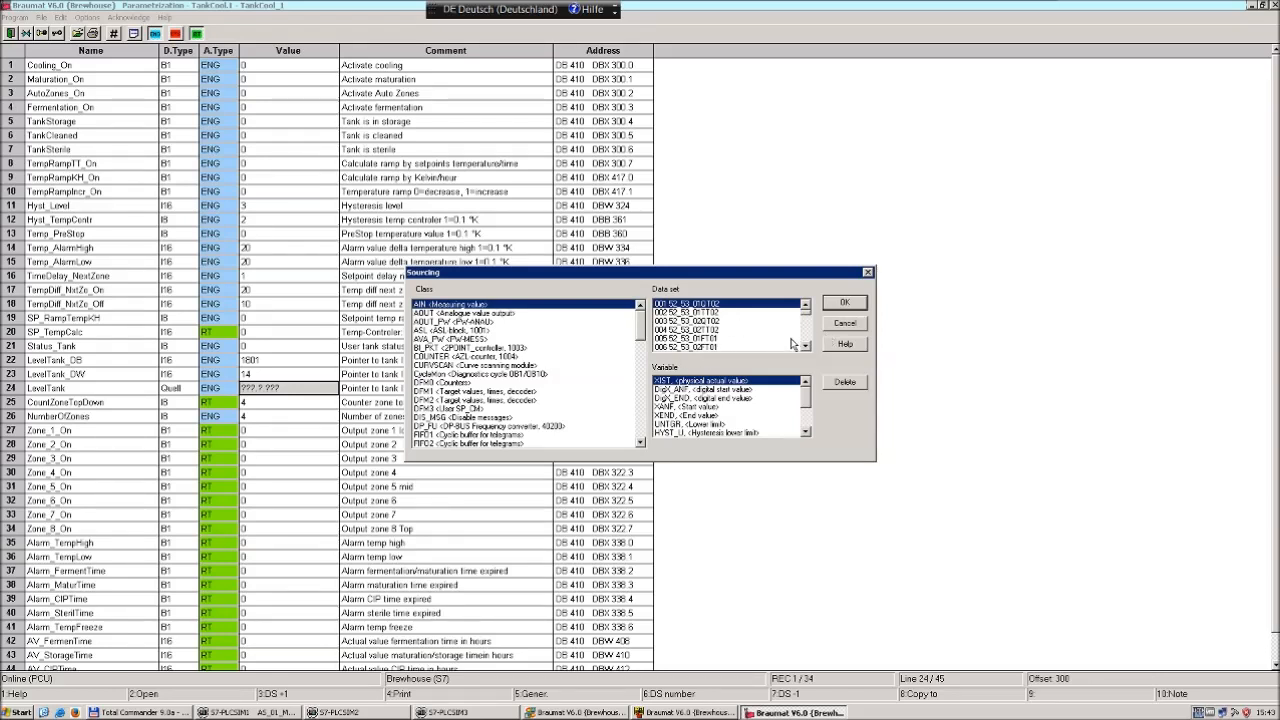
pyautogui.scroll(-1, 809, 348)
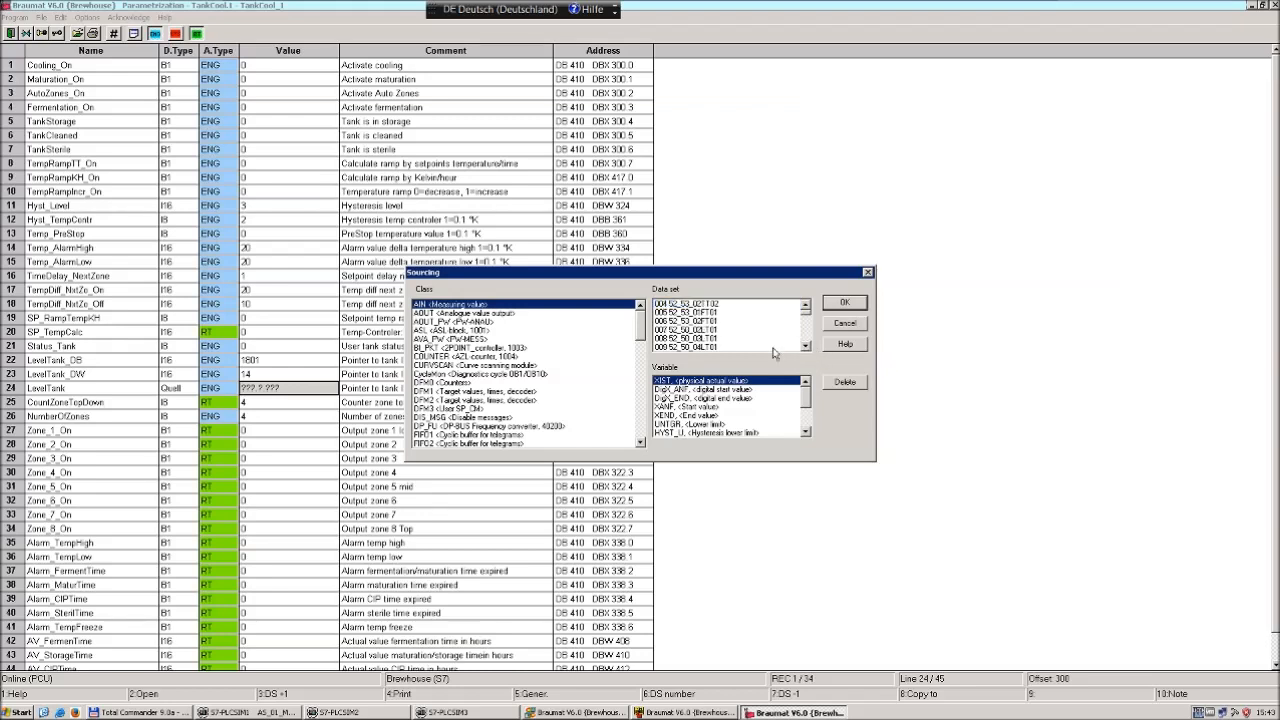
pyautogui.click(715, 331)
pyautogui.click(836, 301)
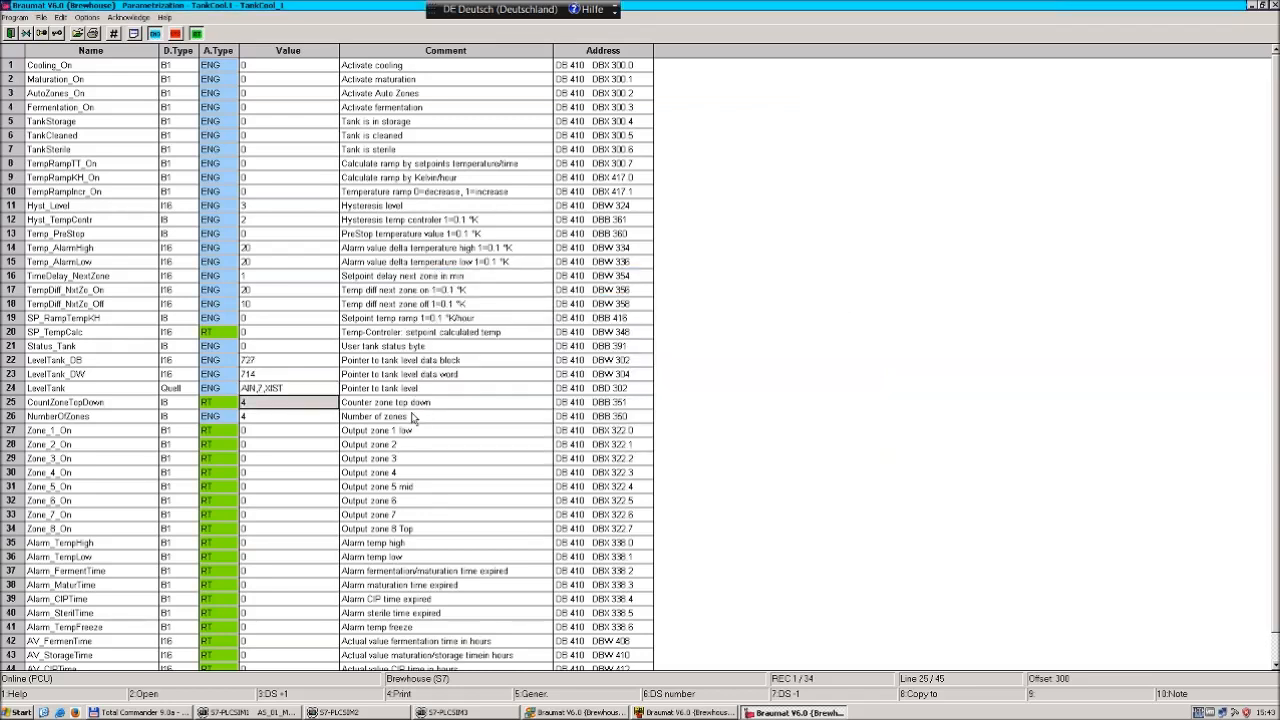
pyautogui.click(292, 388)
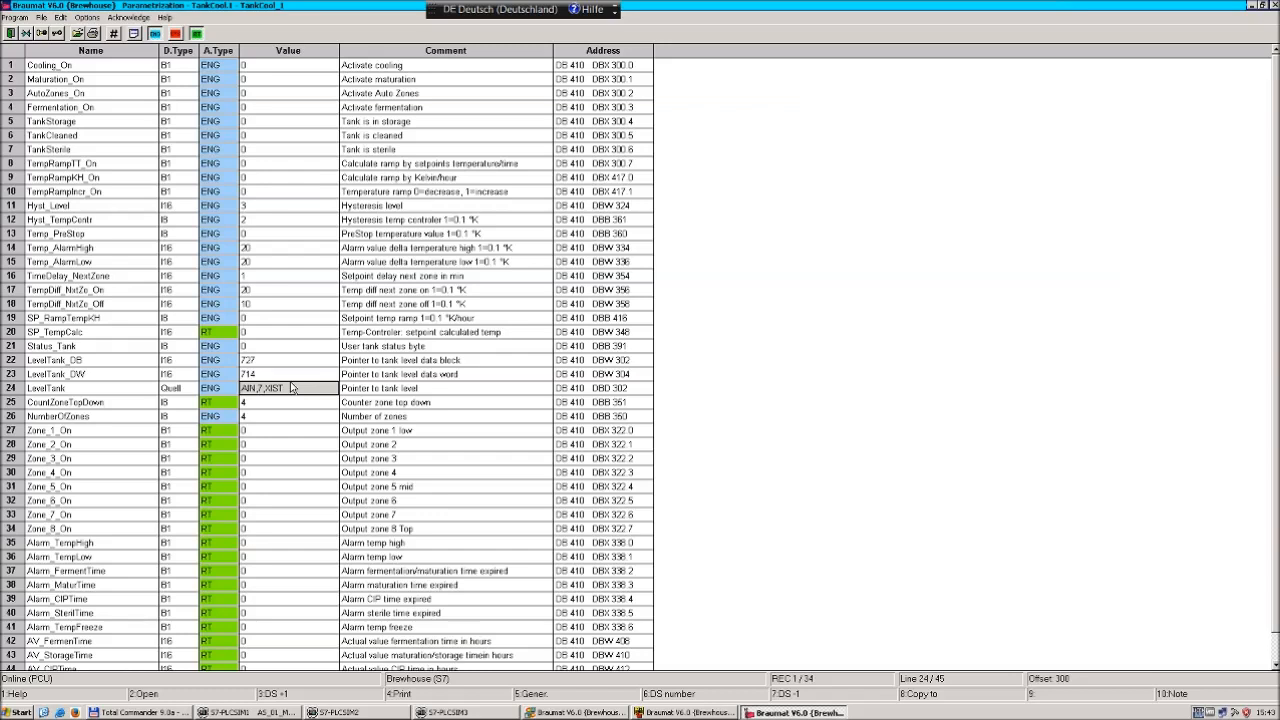
# Step: Review the activation bits for cooling, maturation and fermentation, plus the TankStorage, TankCleaned and TankSterile status parameters
pyautogui.click(266, 67)
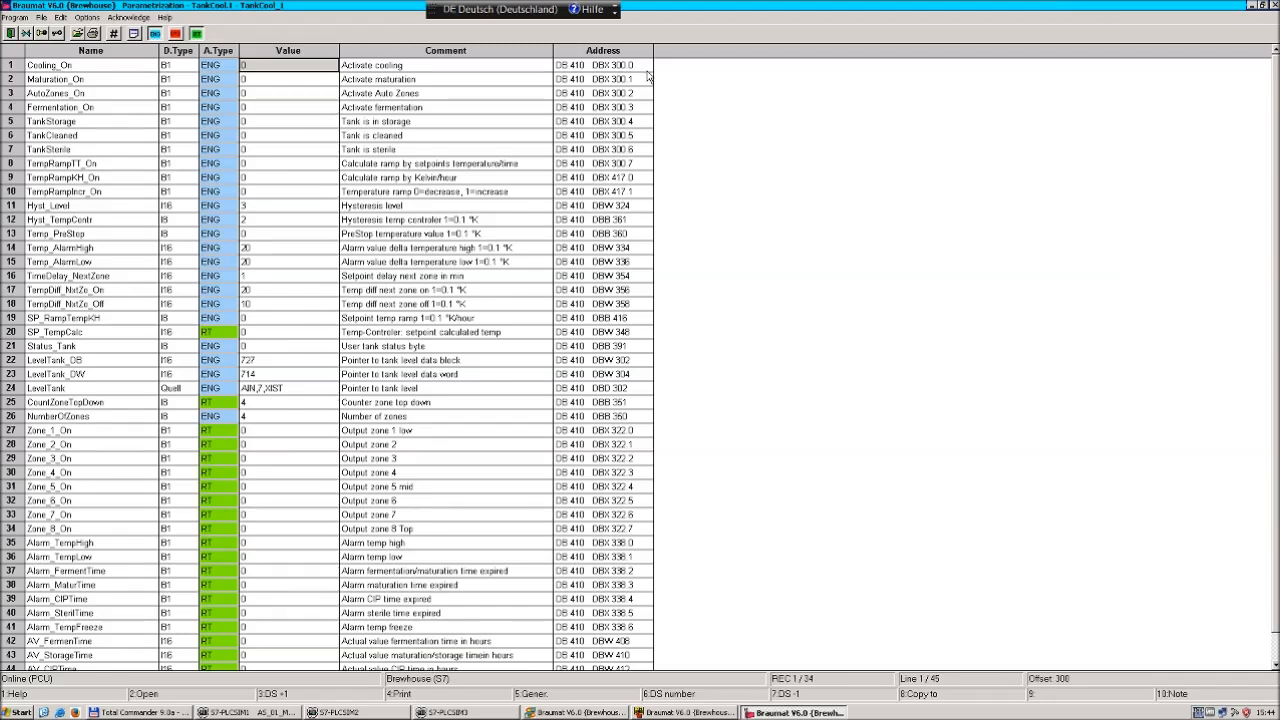
pyautogui.click(308, 84)
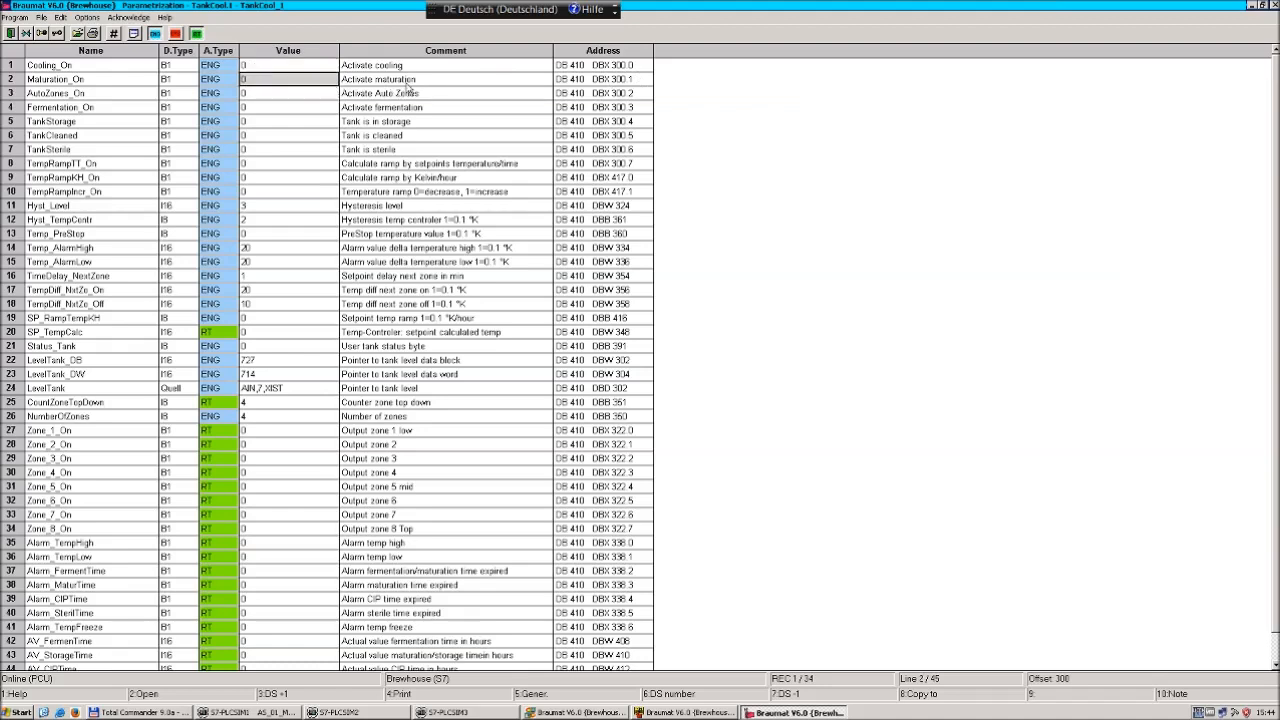
pyautogui.click(332, 108)
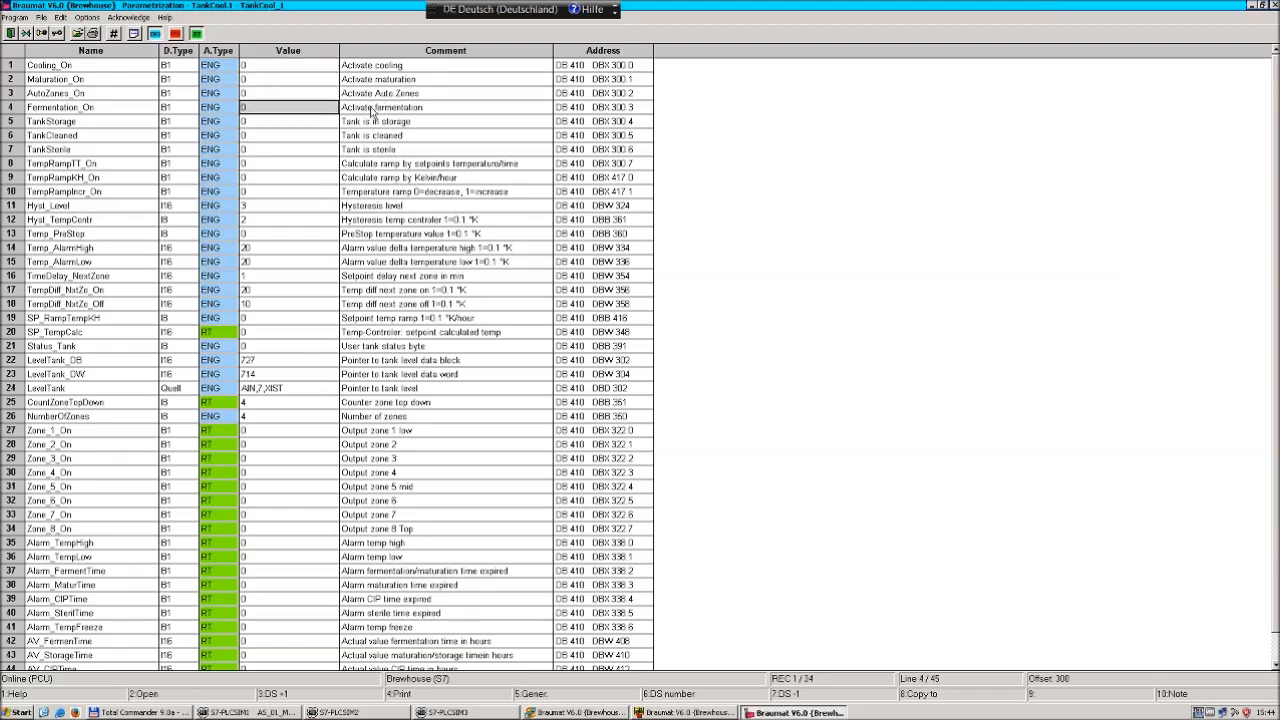
pyautogui.click(295, 84)
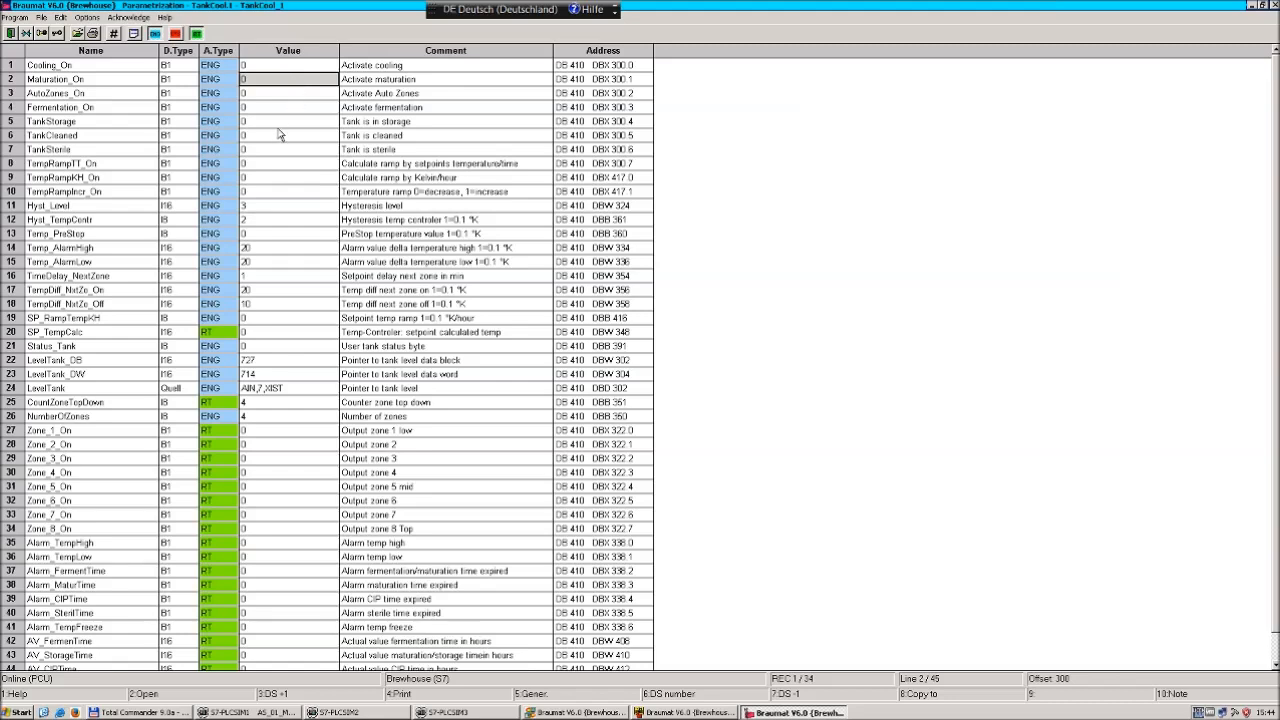
pyautogui.click(269, 123)
pyautogui.click(270, 135)
pyautogui.click(269, 124)
pyautogui.click(270, 138)
pyautogui.click(271, 150)
pyautogui.click(268, 137)
pyautogui.click(262, 122)
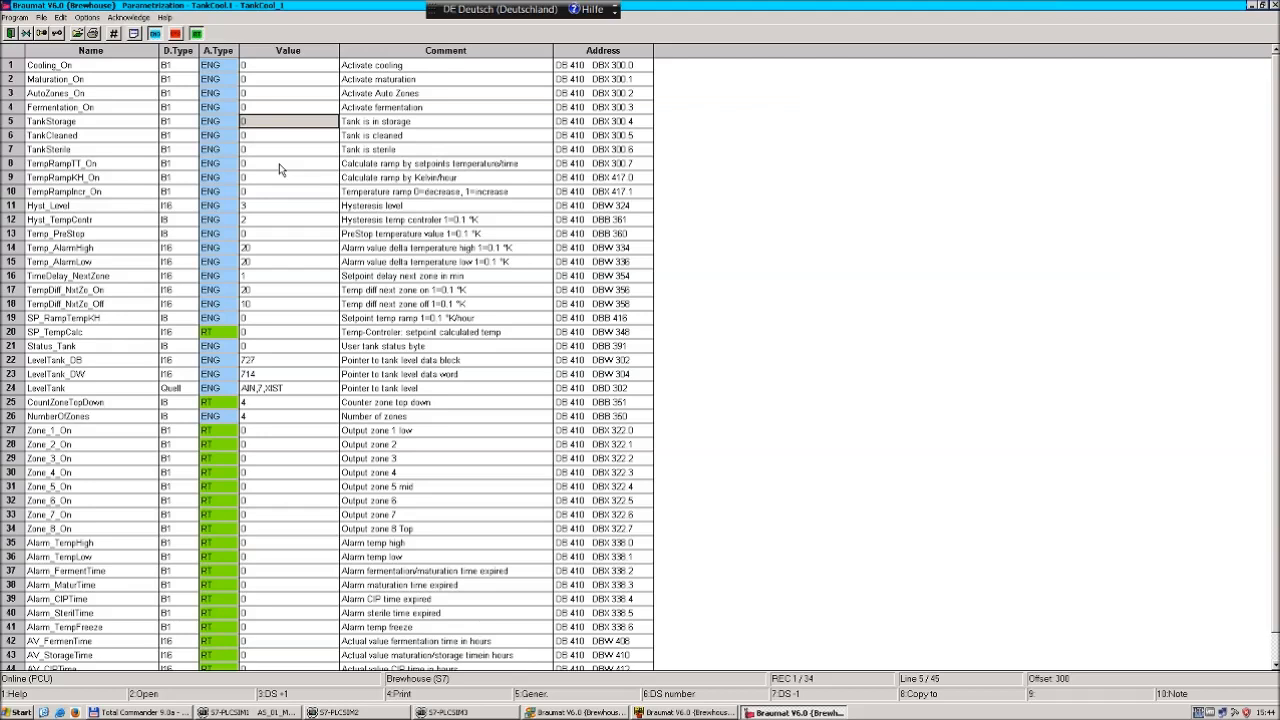
# Step: Review the temperature ramp, hysteresis, PreStop, alarm, next-zone delay and difference parameters, and the zone 1 output with its address
pyautogui.click(265, 165)
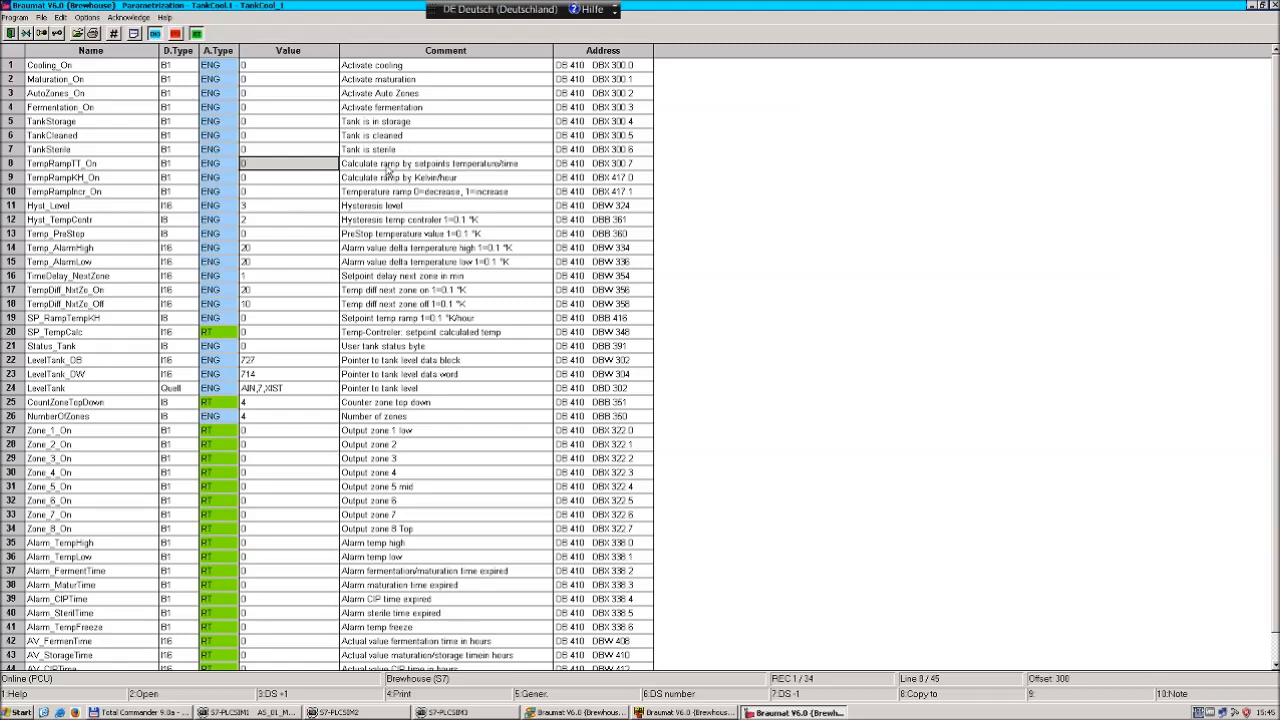
pyautogui.click(259, 201)
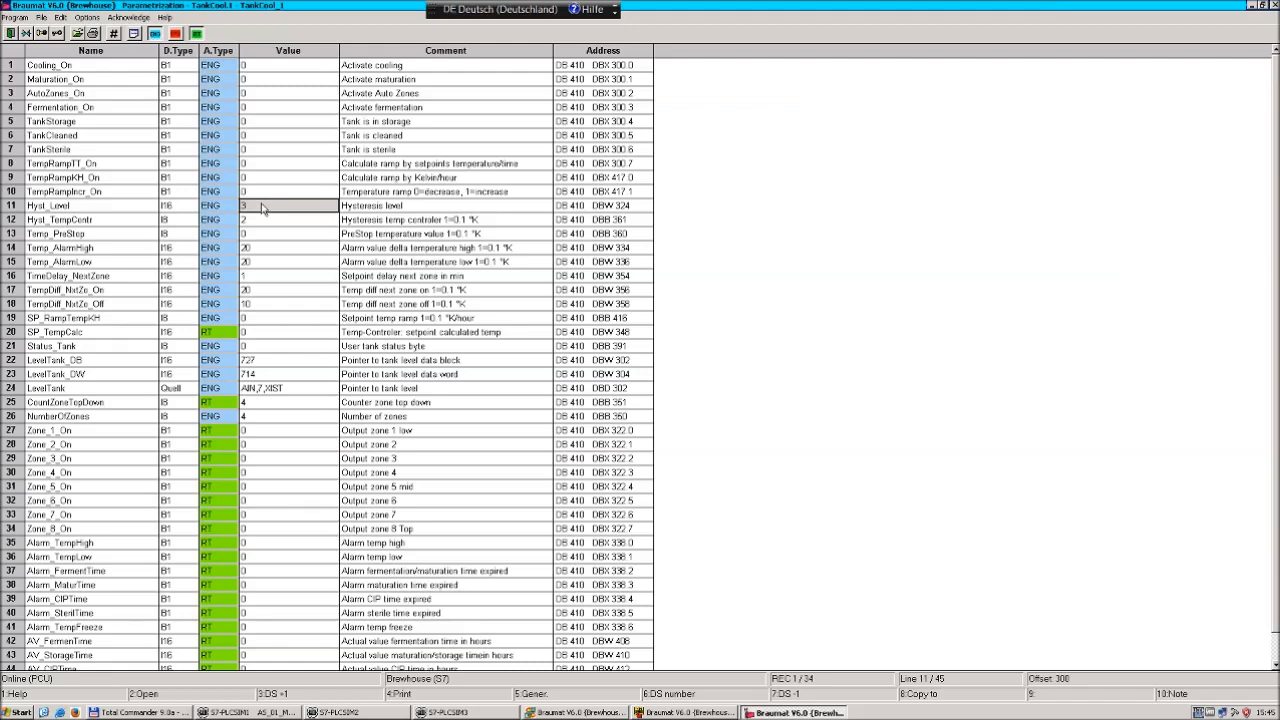
pyautogui.press('Down')
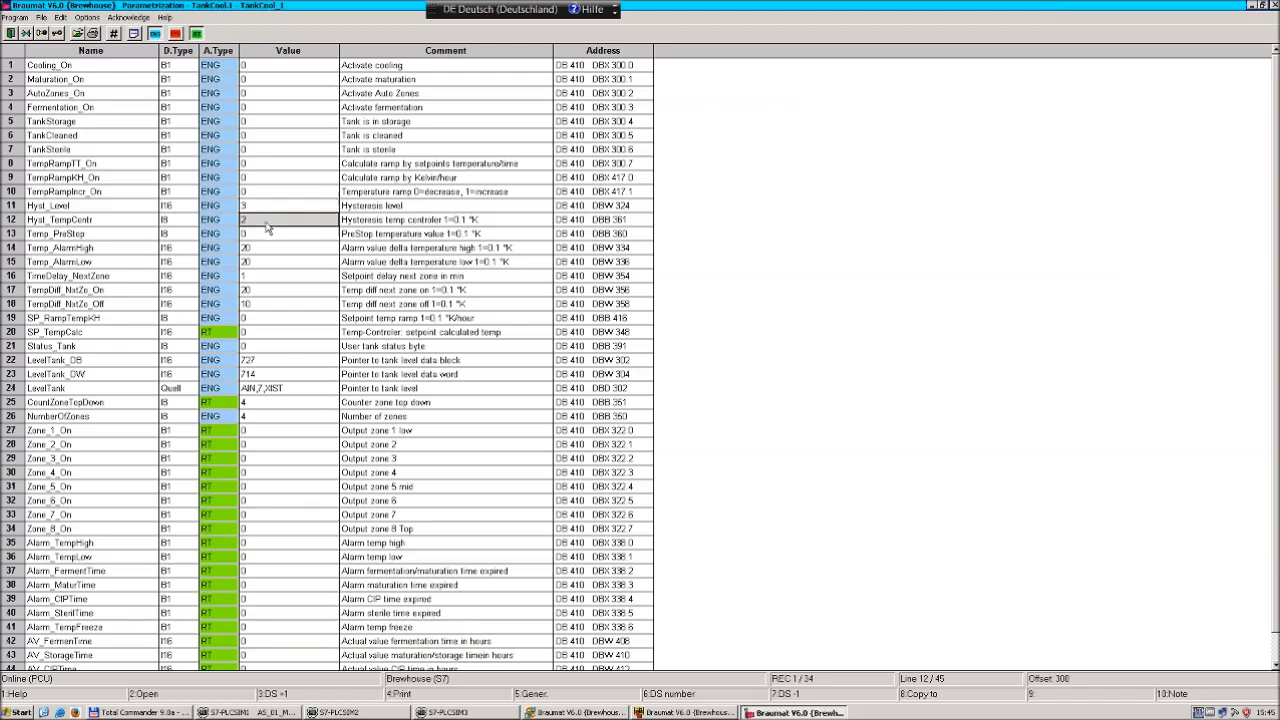
pyautogui.press('Down')
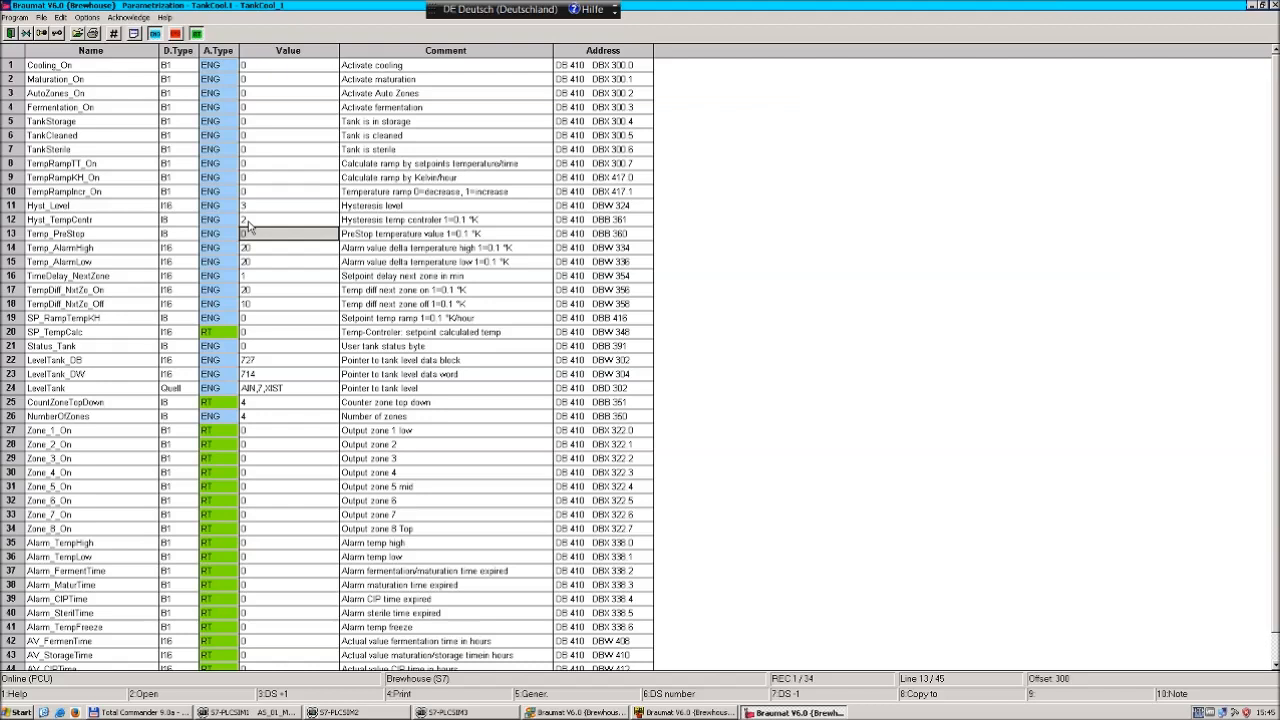
pyautogui.click(262, 250)
pyautogui.click(260, 276)
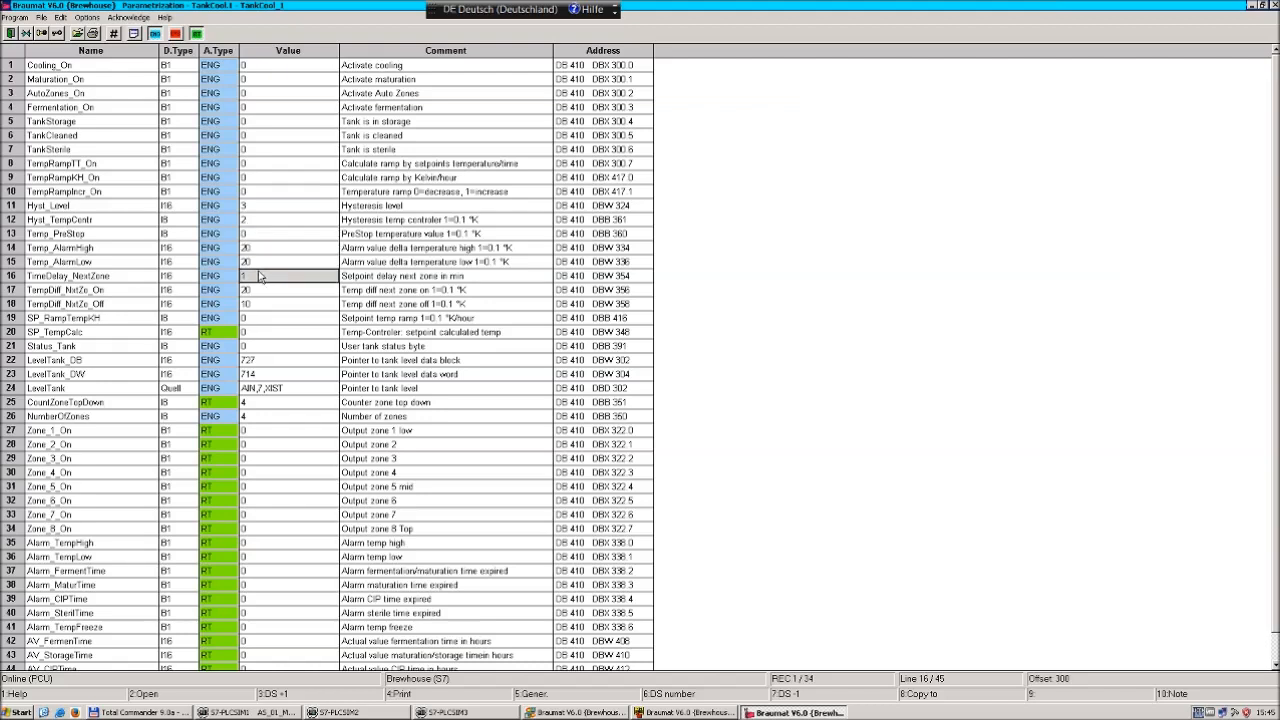
pyautogui.click(289, 294)
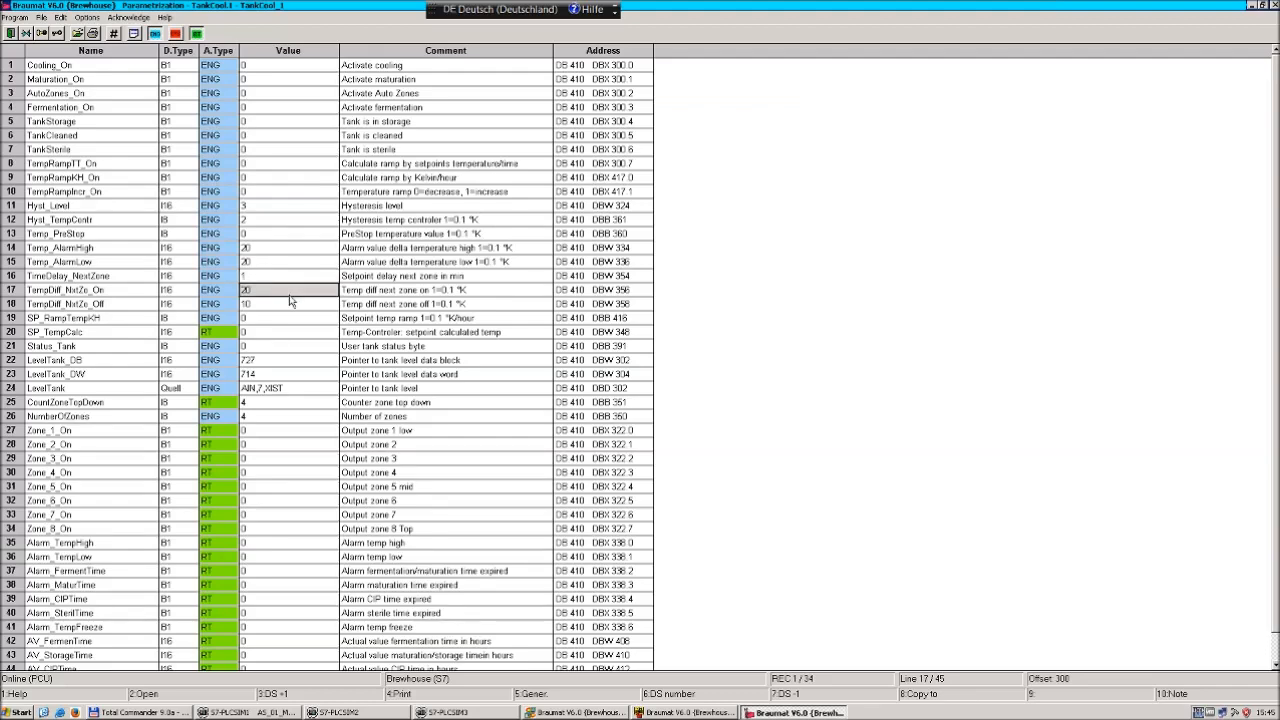
pyautogui.scroll(-2, 290, 301)
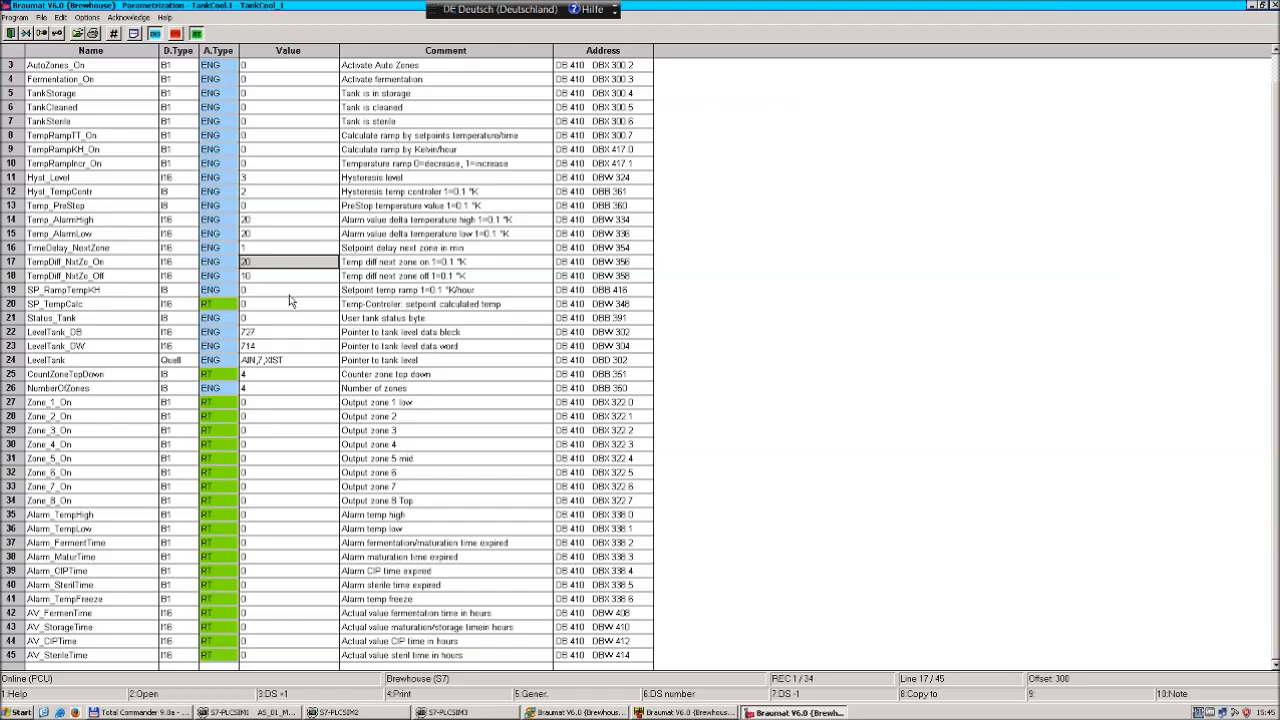
pyautogui.click(283, 277)
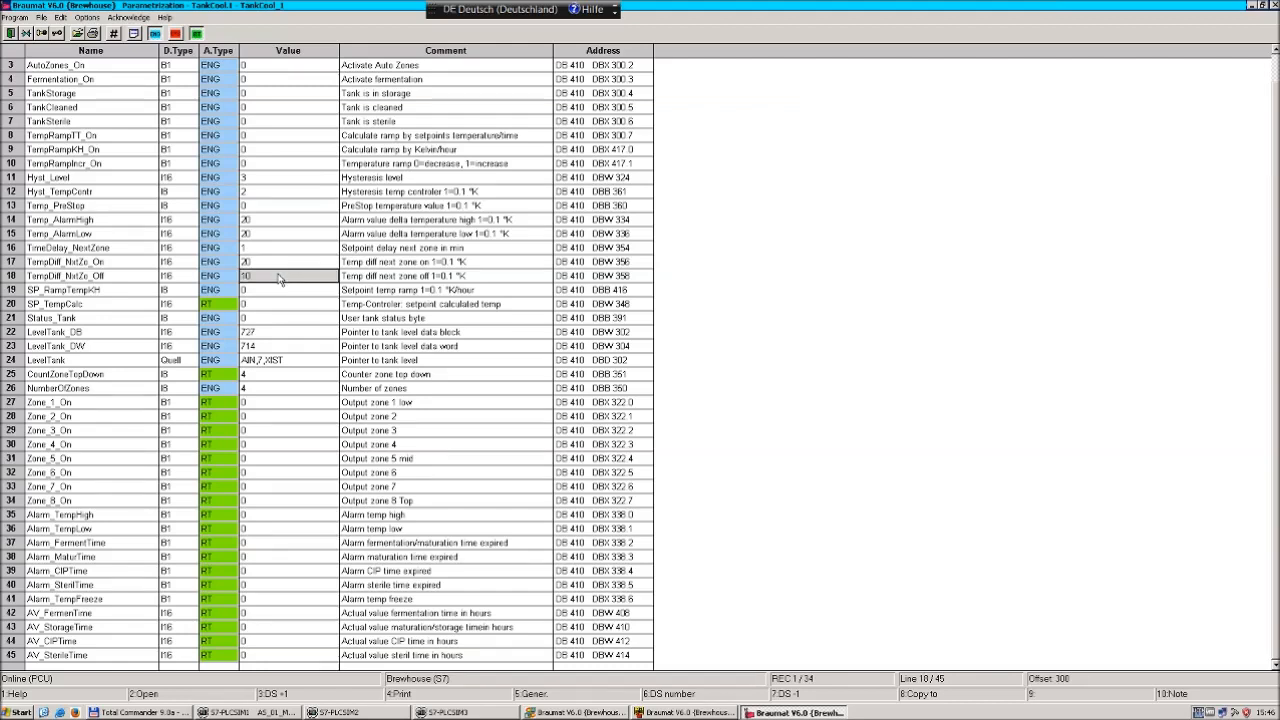
pyautogui.click(263, 403)
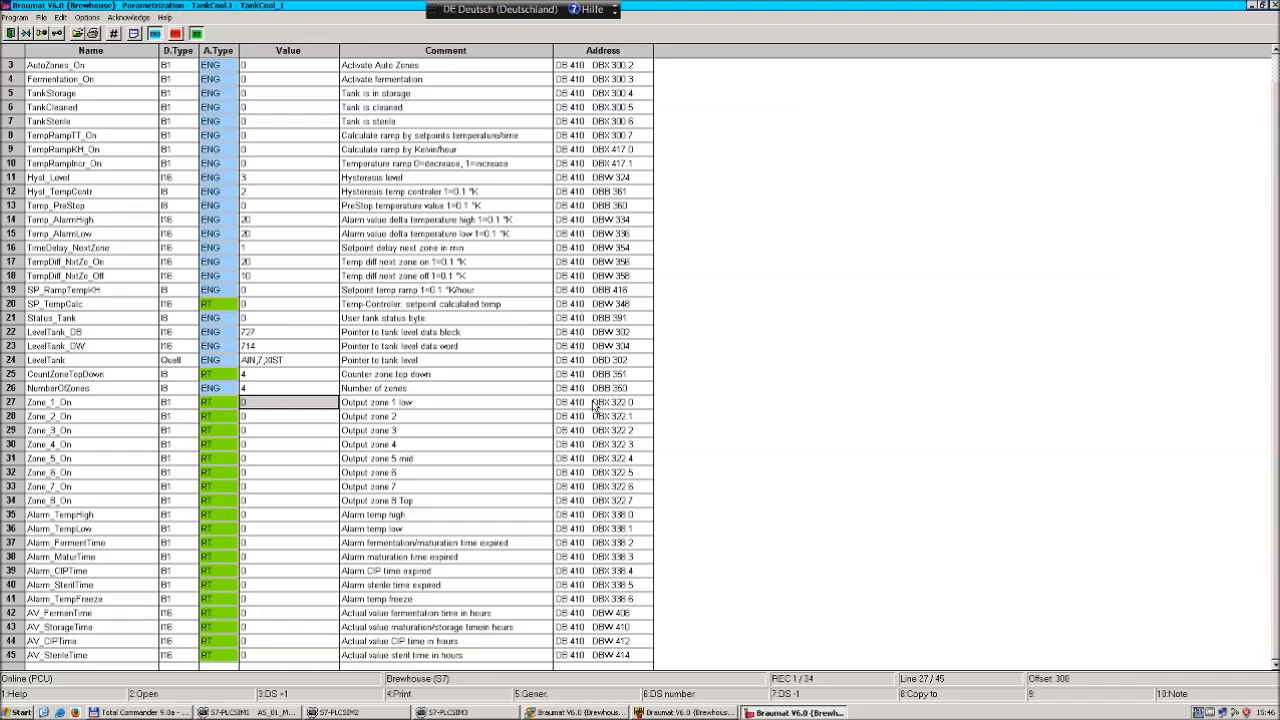
# Step: Open the process images from the Braumat main menu and bring up the Tank-Overview diagram
pyautogui.click(646, 708)
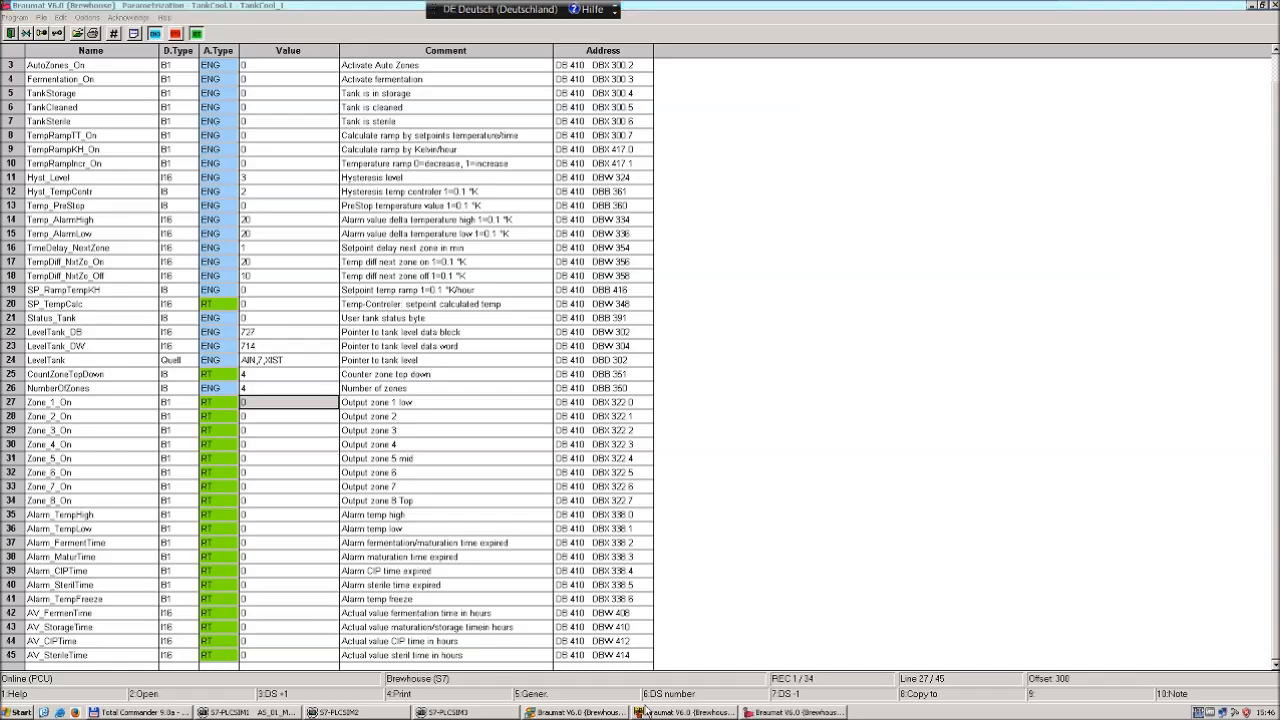
pyautogui.click(509, 301)
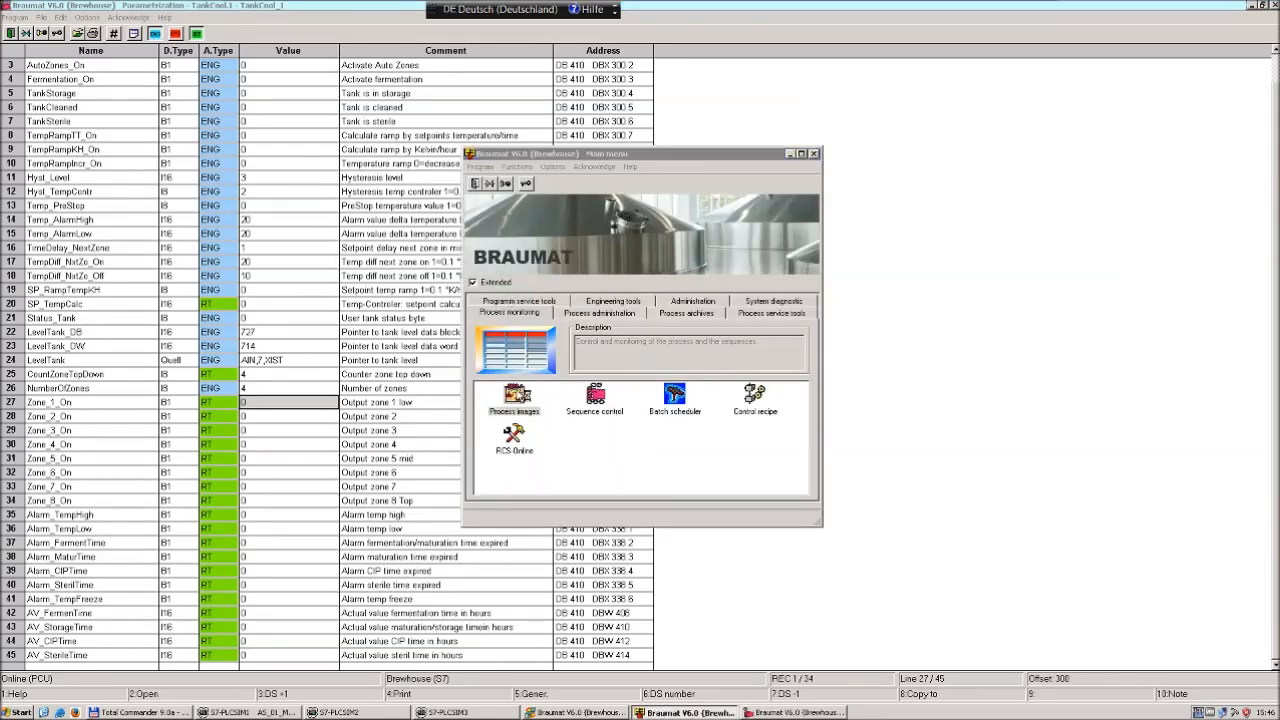
pyautogui.doubleClick(518, 395)
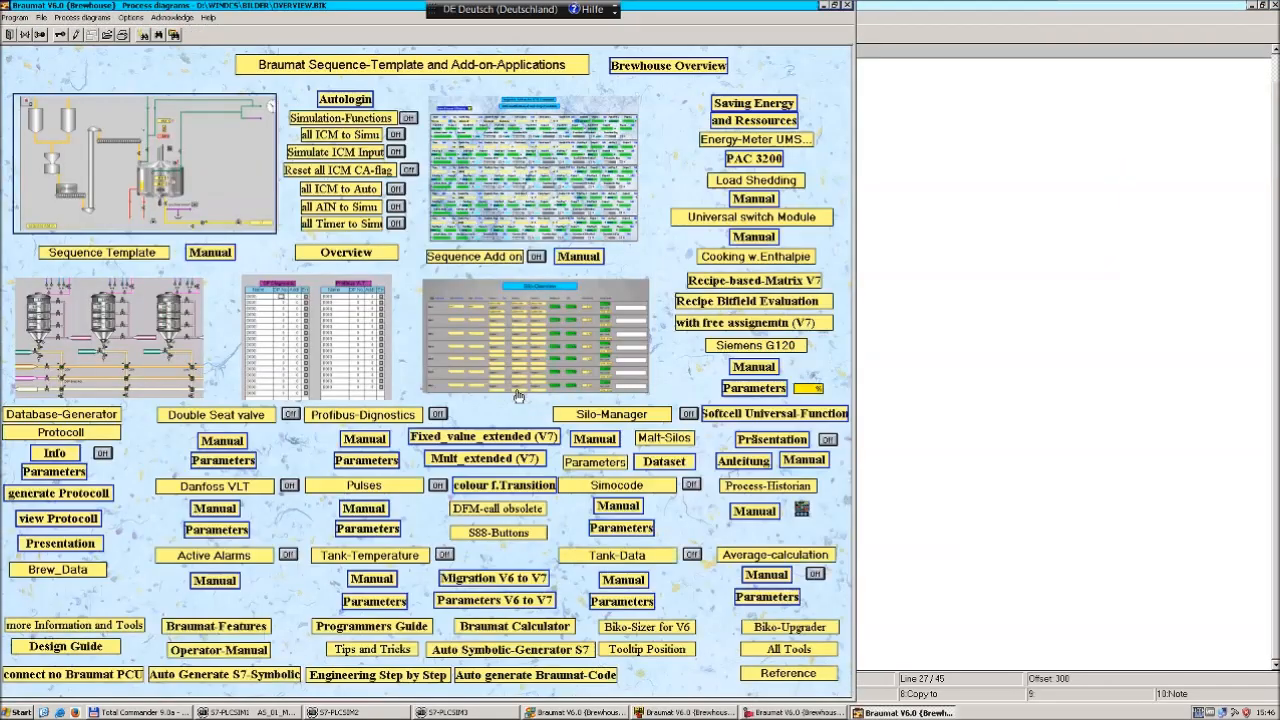
pyautogui.click(379, 555)
pyautogui.click(442, 372)
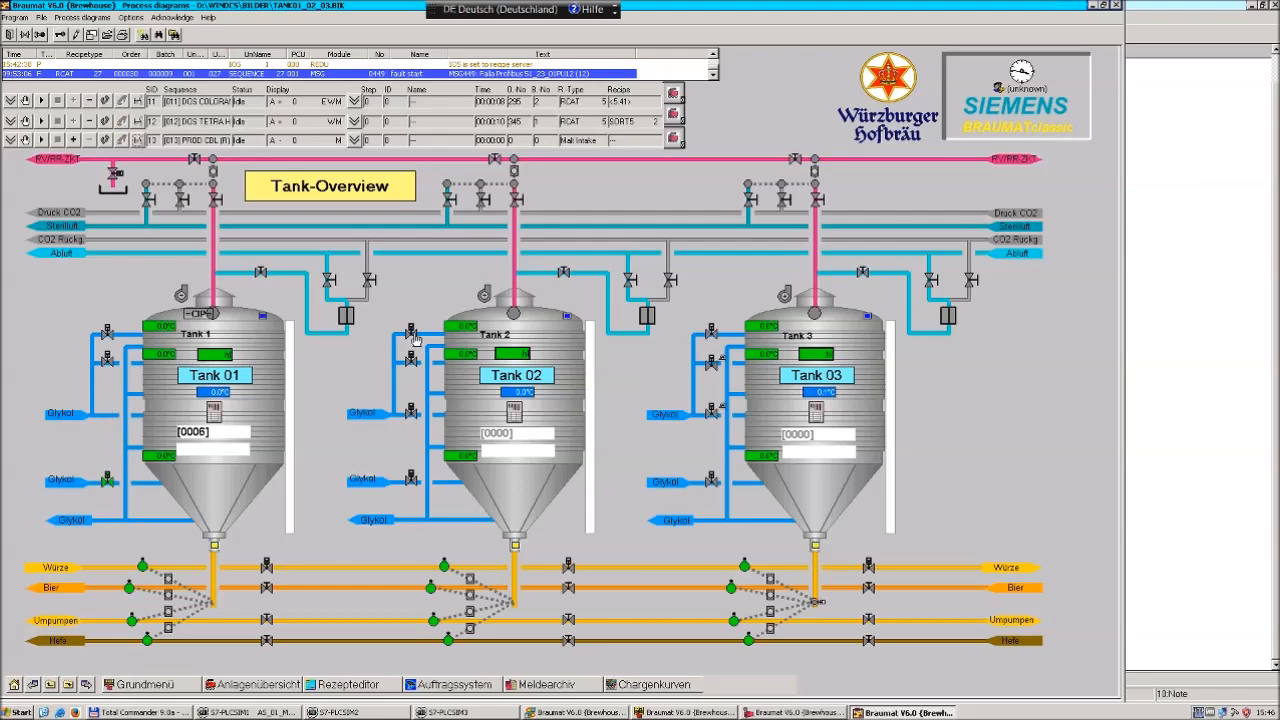
# Step: Inspect the address details of Tank 2's uppermost glycol valve and compare them with the TankCool zone output parameters
pyautogui.click(411, 331)
pyautogui.click(603, 251)
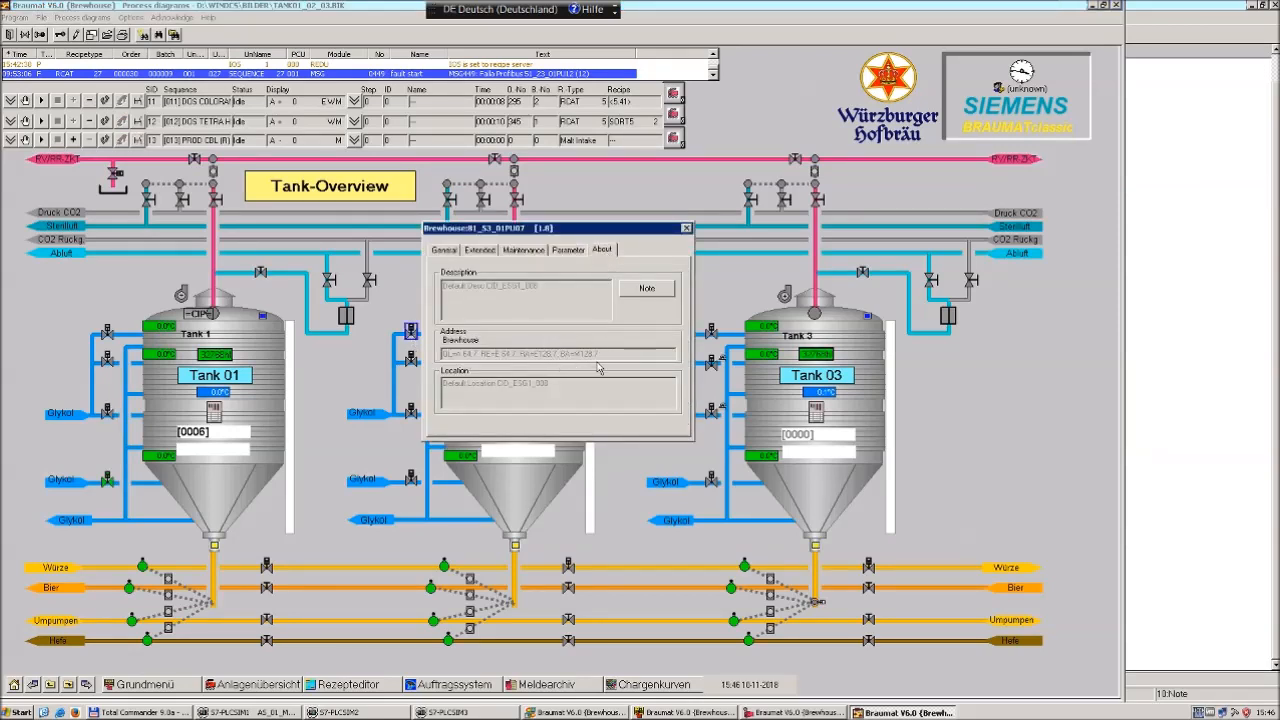
pyautogui.click(768, 712)
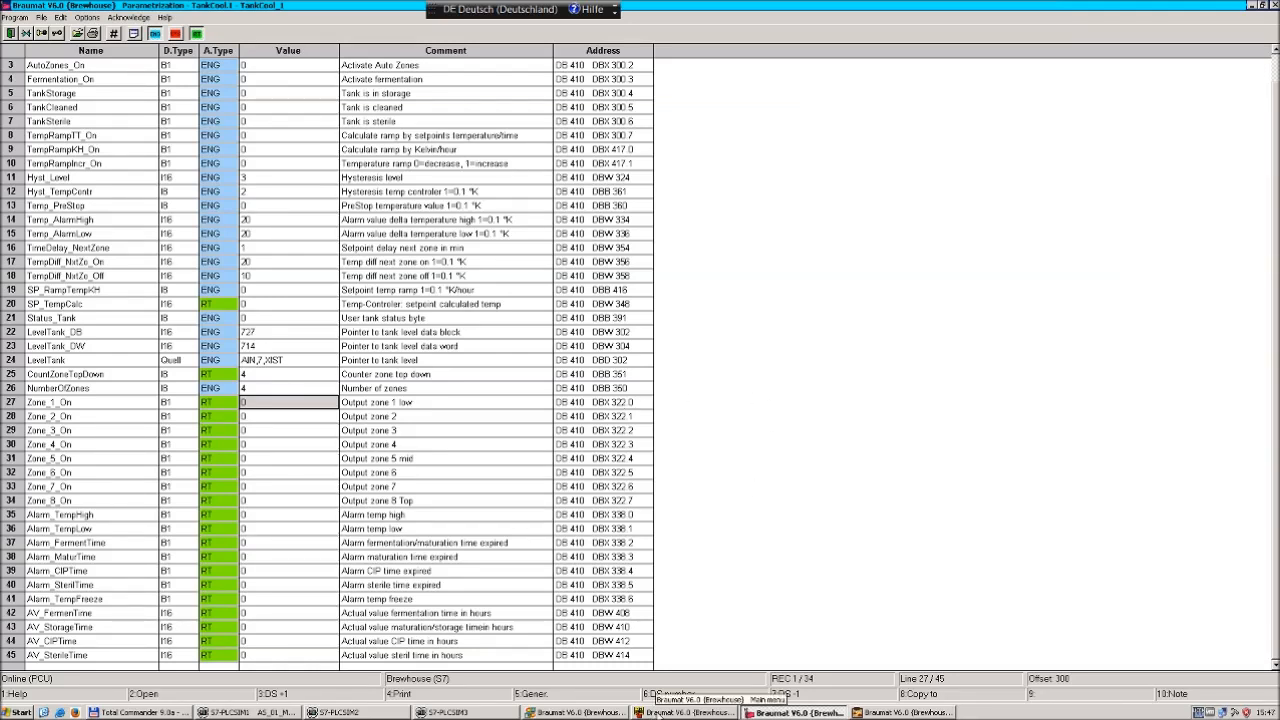
pyautogui.click(872, 713)
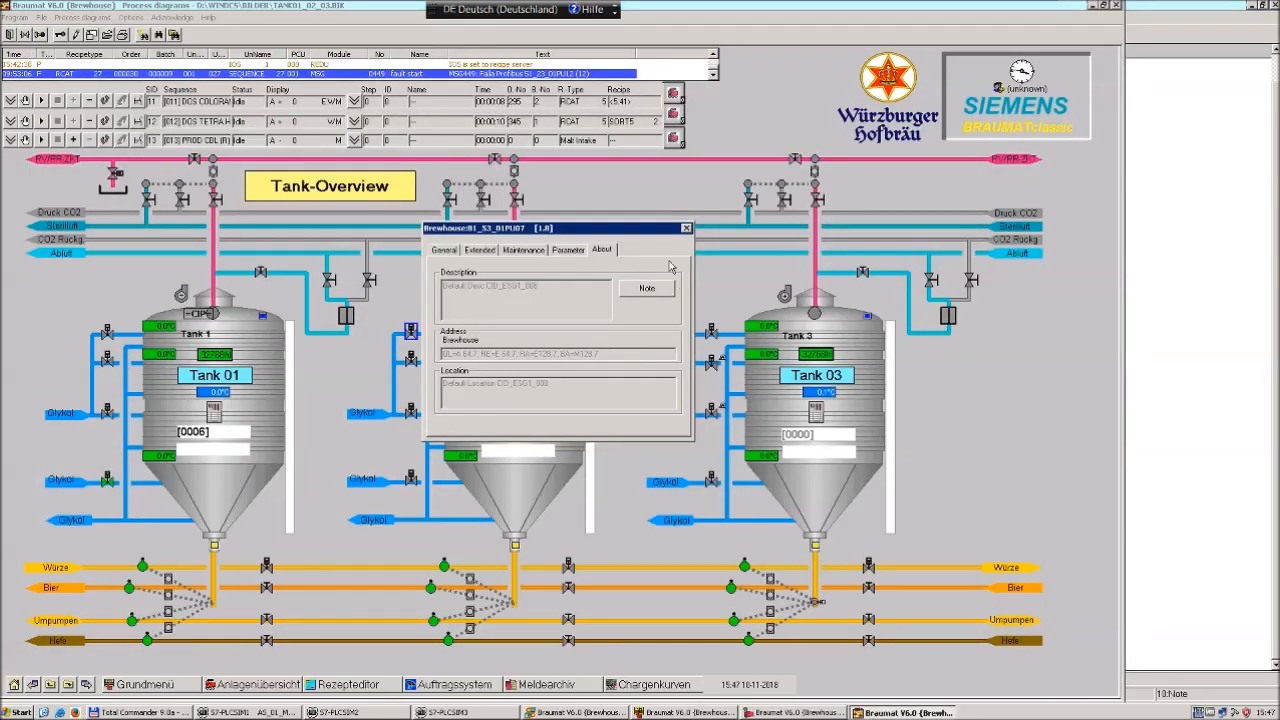
# Step: Close the valve's dialog, return to the add-on overview diagram and open the Tank-Temperature manual in a maximized window
pyautogui.click(686, 230)
pyautogui.click(91, 34)
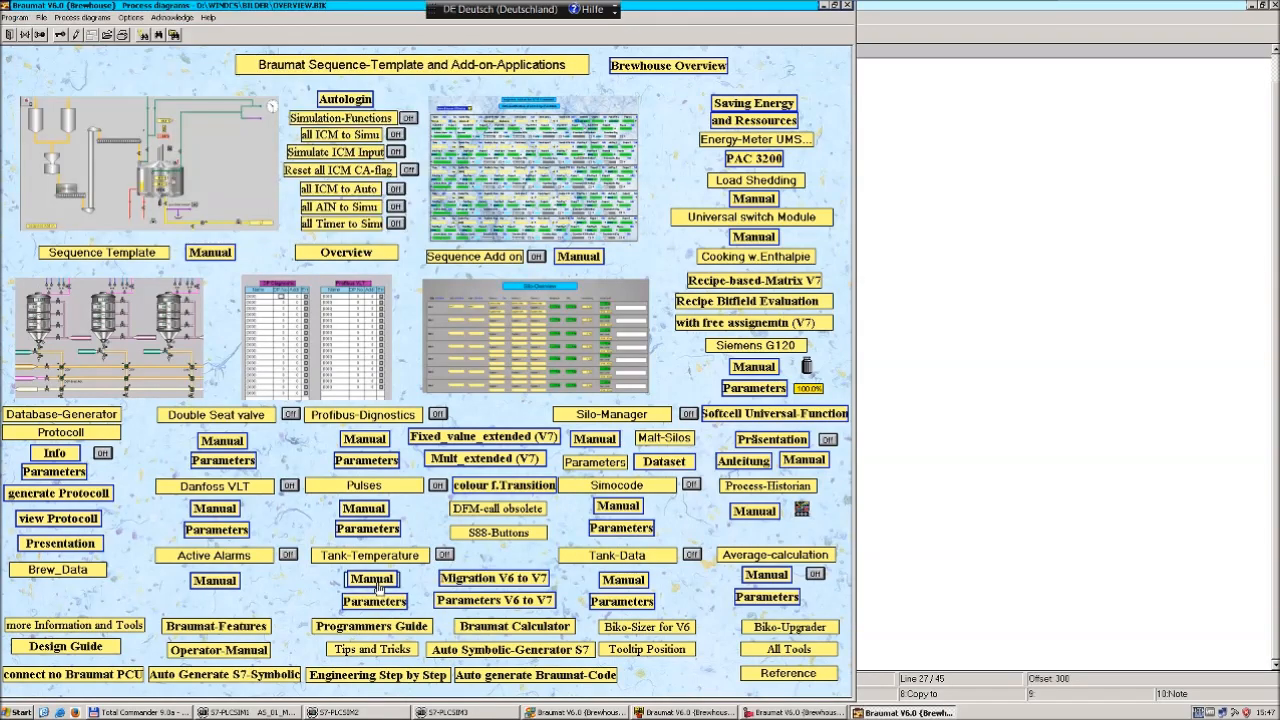
pyautogui.click(377, 585)
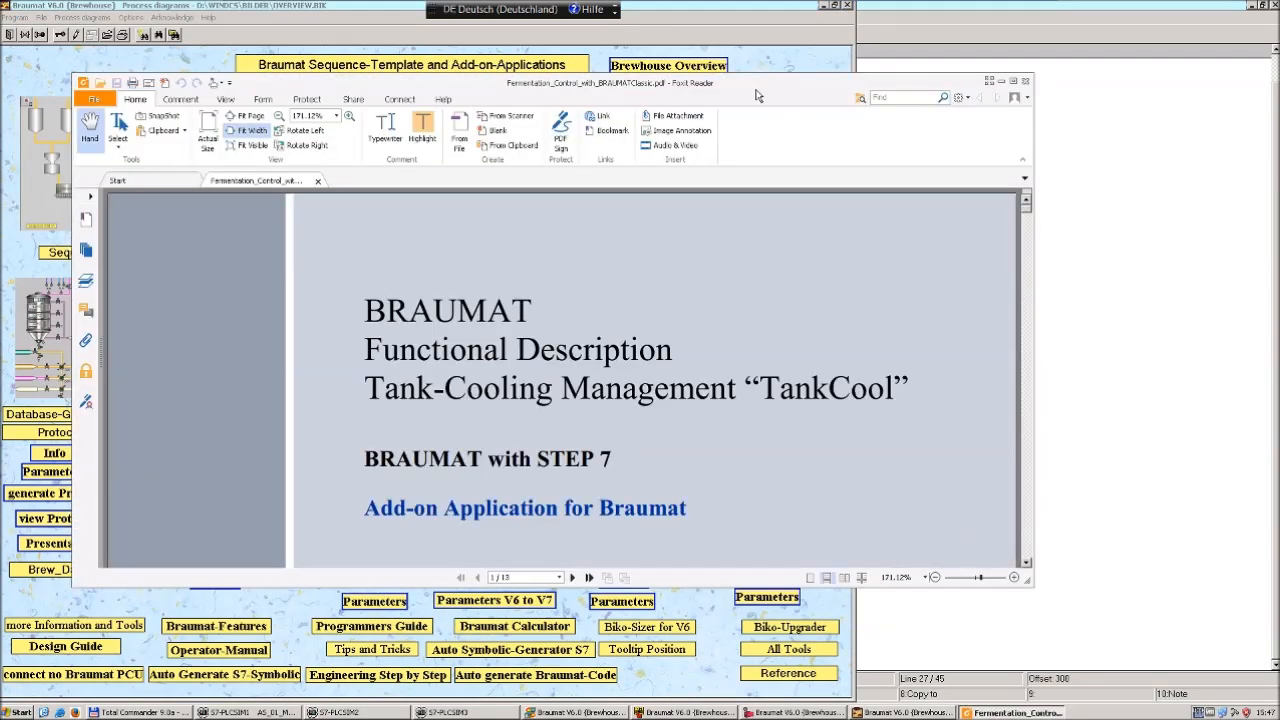
pyautogui.doubleClick(757, 90)
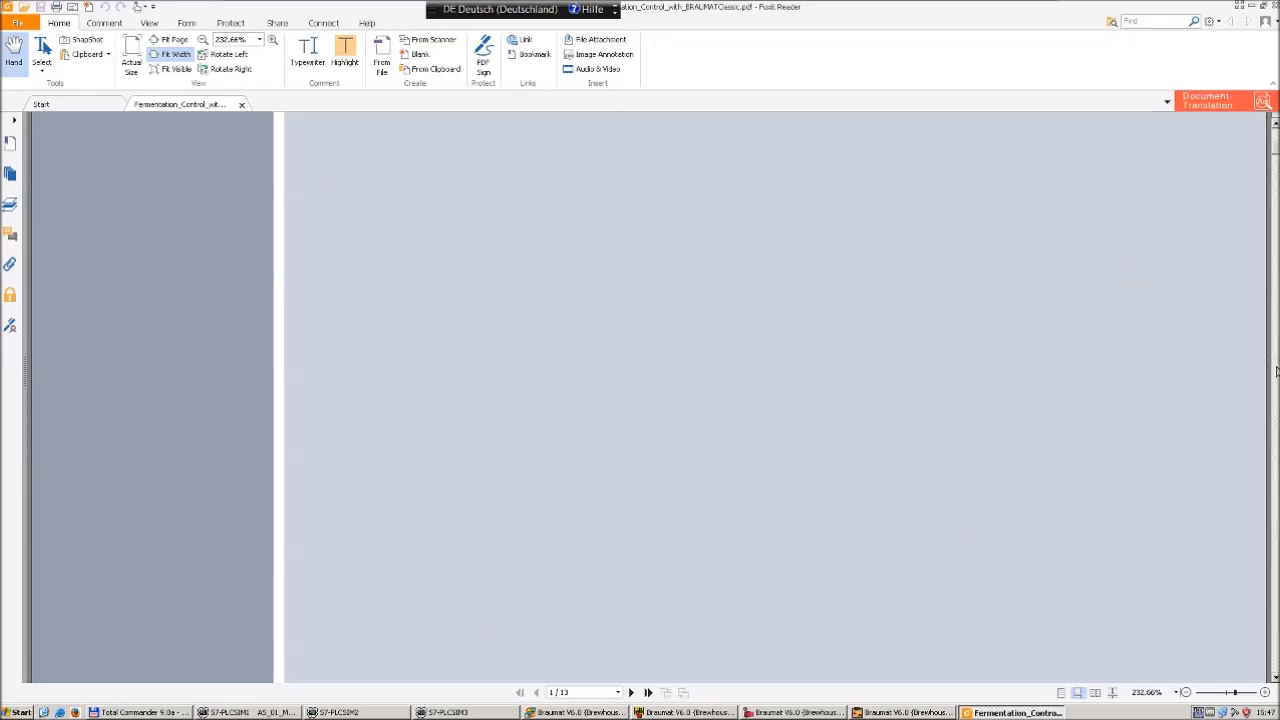
# Step: Read the manual's function description on temperature-sensor selection and cooling zone selection
pyautogui.scroll(-20, 1276, 372)
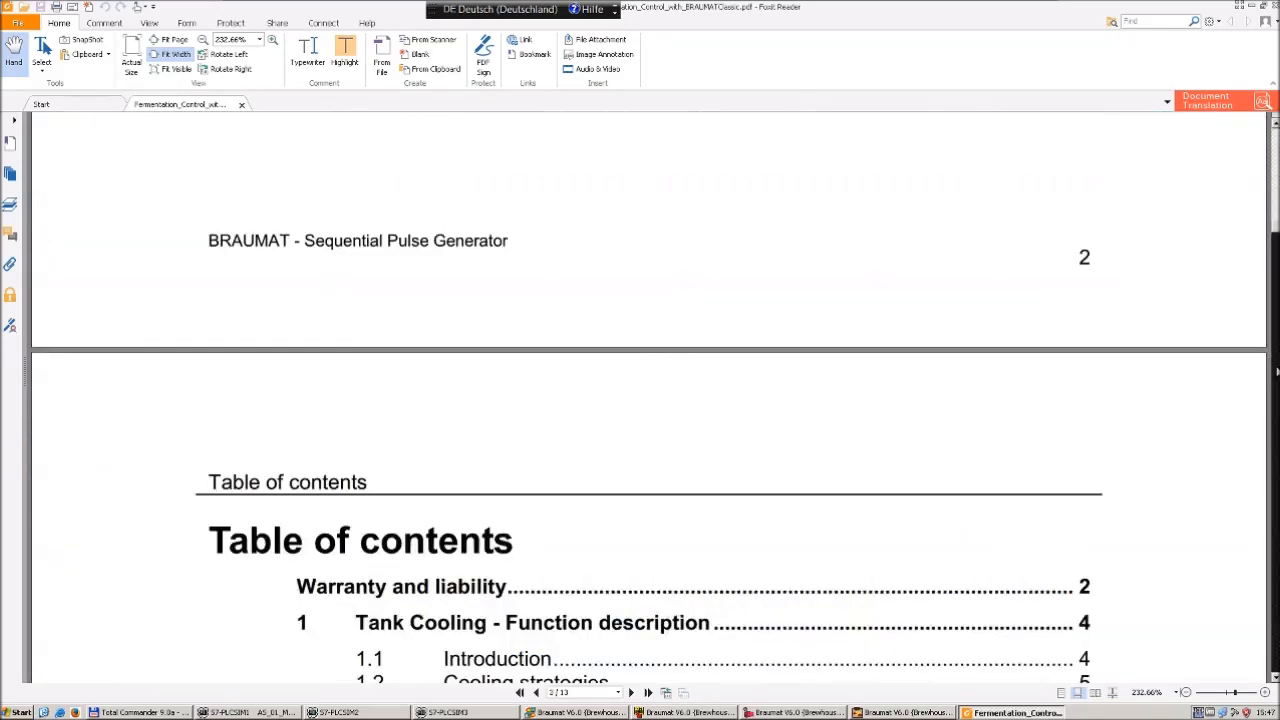
pyautogui.scroll(-10, 1276, 372)
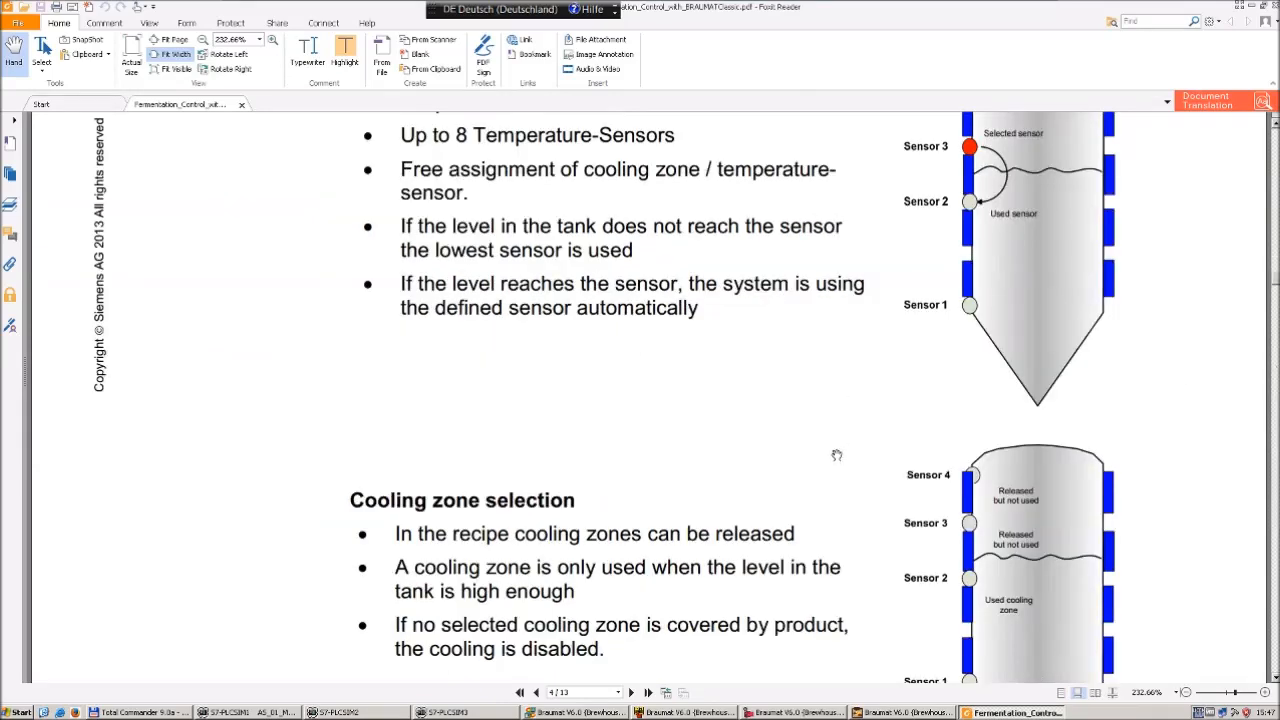
pyautogui.scroll(2, 840, 453)
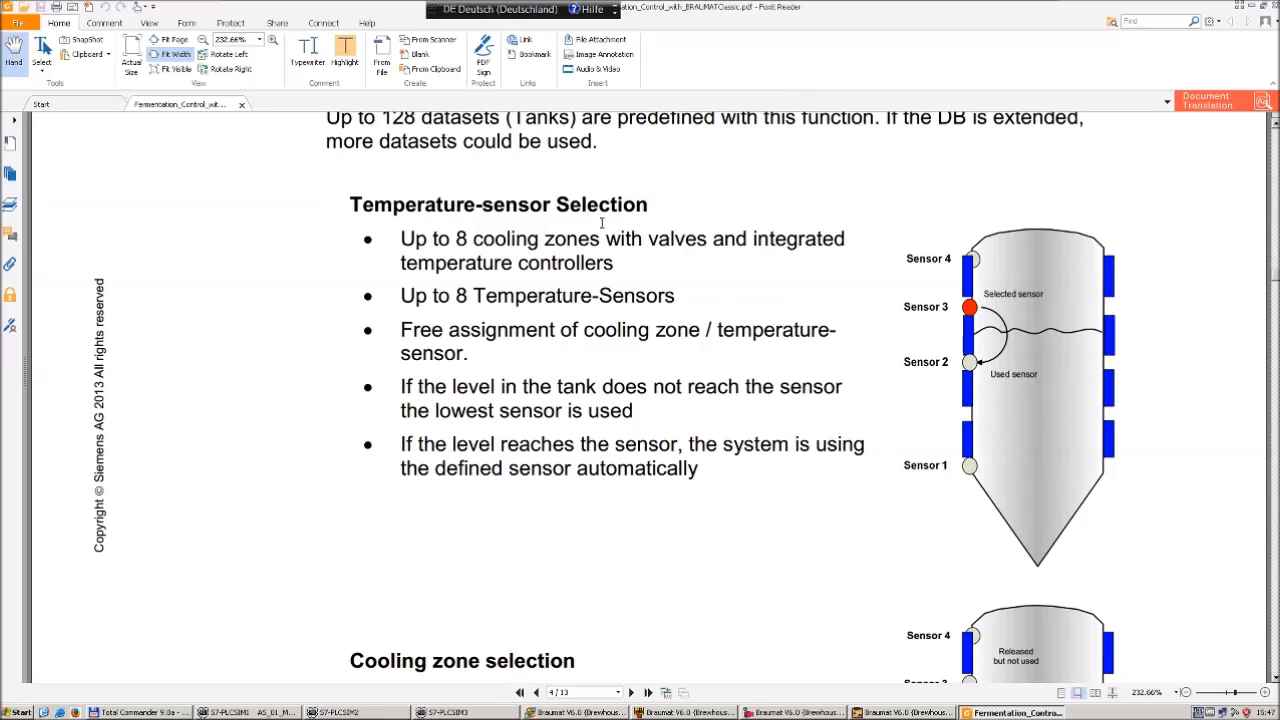
pyautogui.scroll(-6, 601, 222)
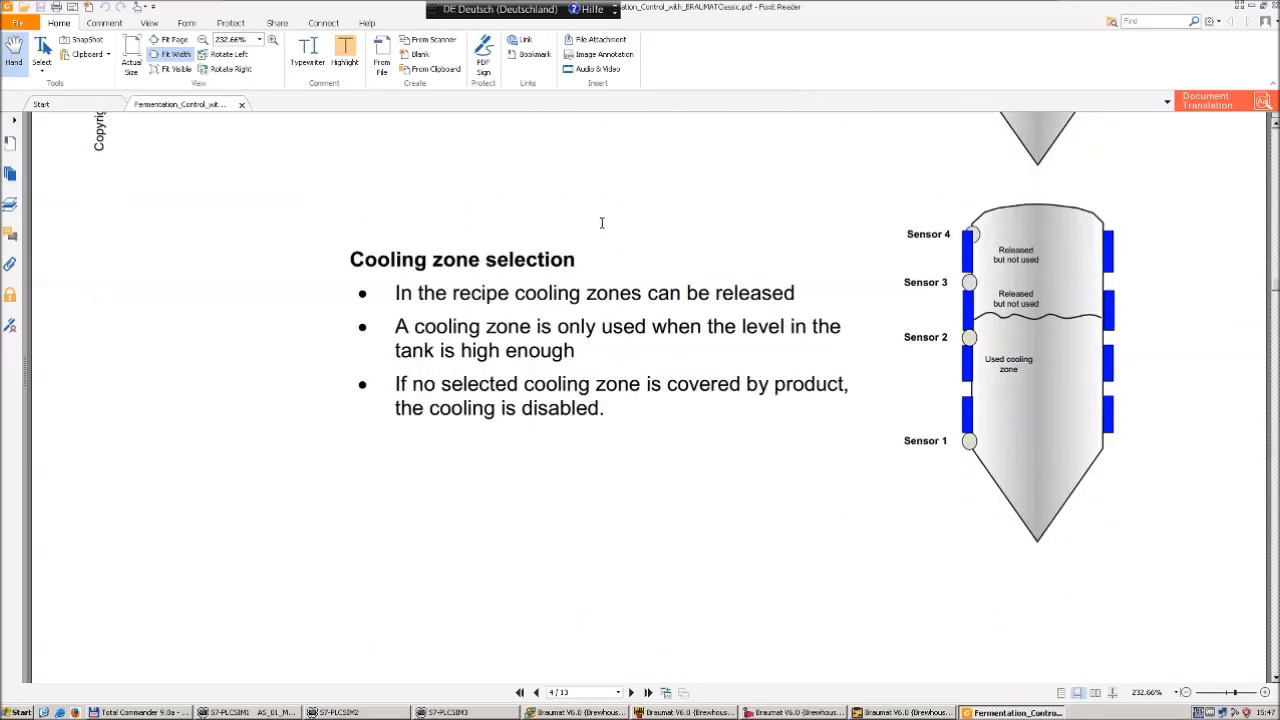
# Step: Read the manual's Cooling strategies section covering the Fermentation and Maturation strategies
pyautogui.scroll(-10, 601, 222)
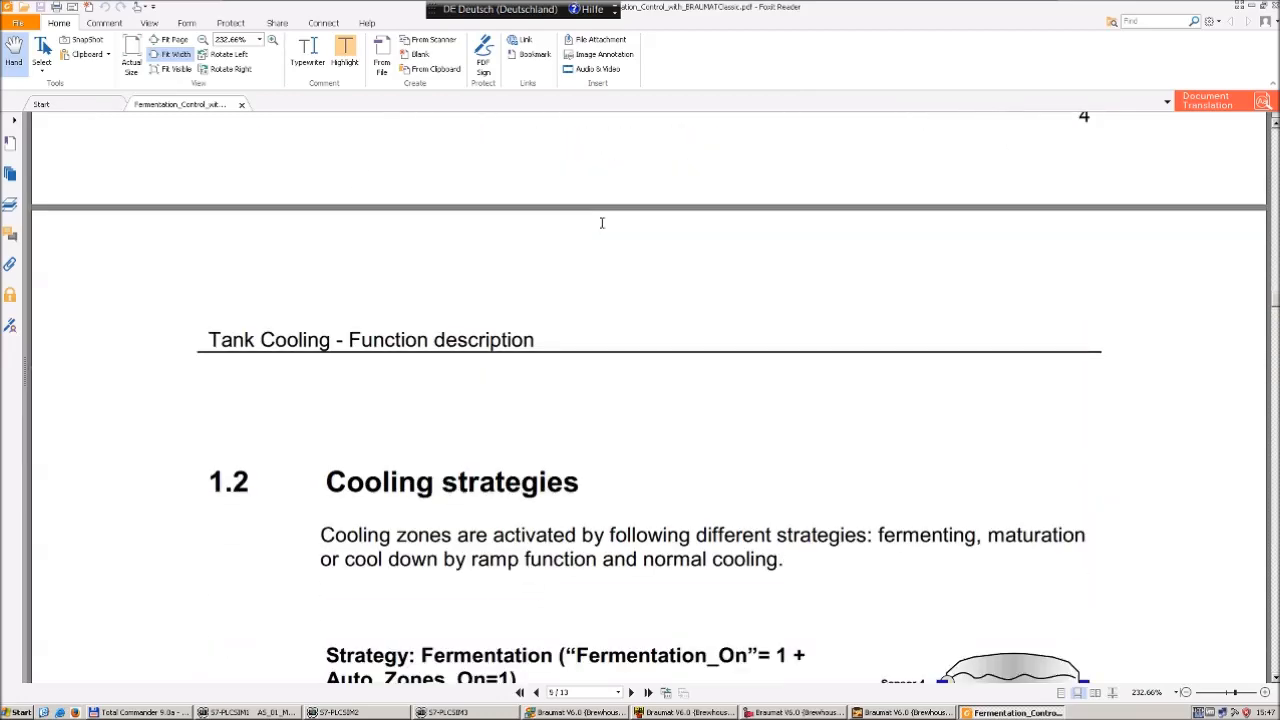
pyautogui.scroll(-7, 602, 222)
pyautogui.scroll(-1, 602, 222)
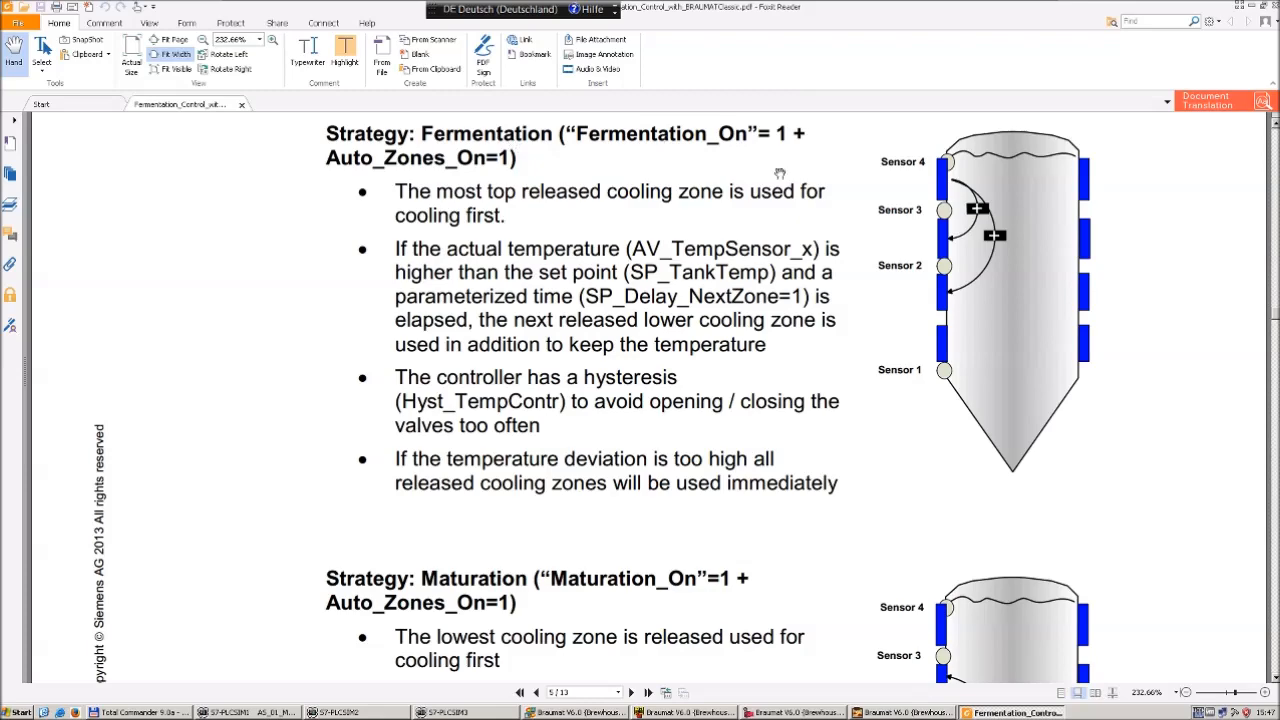
pyautogui.scroll(-1, 829, 382)
pyautogui.scroll(-3, 829, 382)
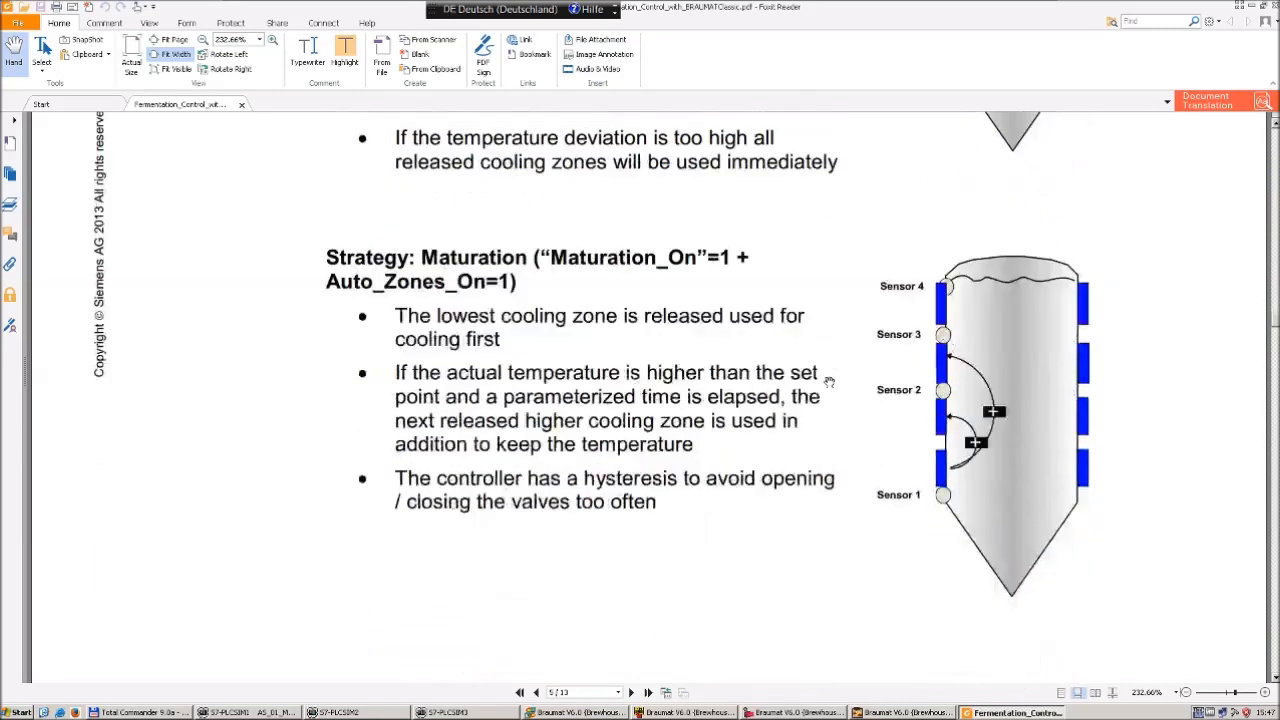
pyautogui.scroll(6, 641, 359)
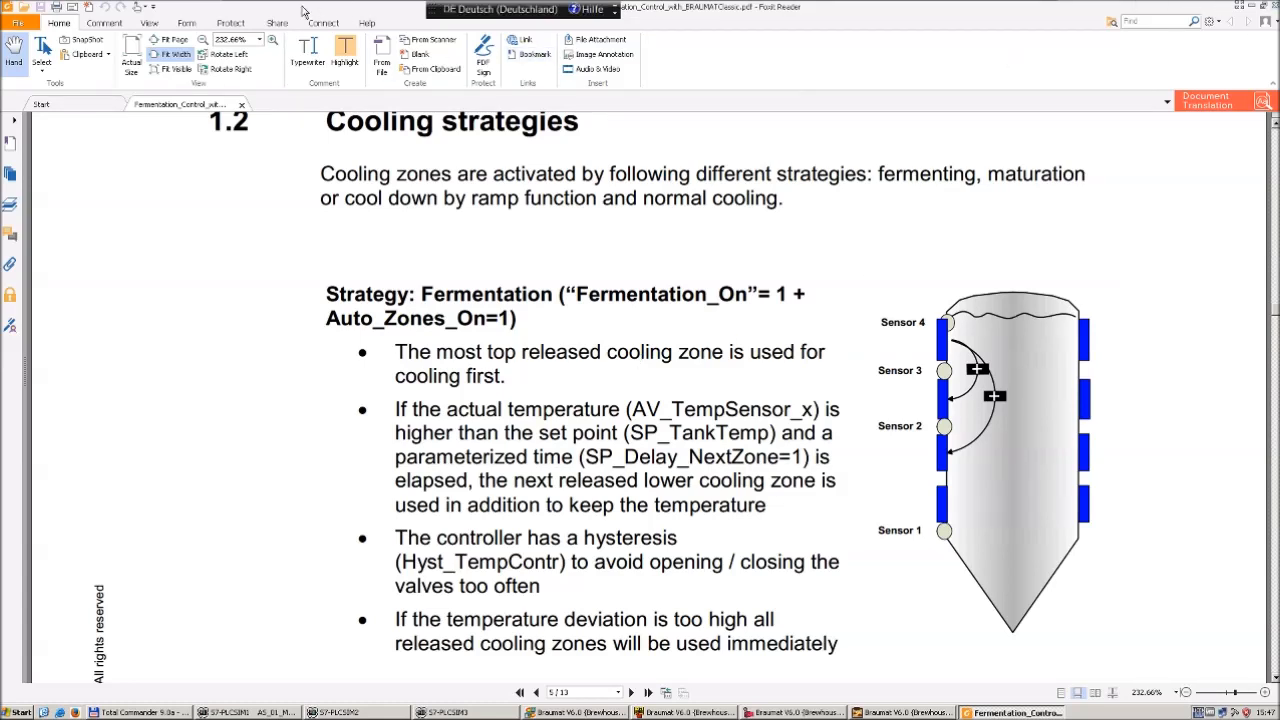
# Step: Close the manual and the TankCool parametrization, and open the tank diagram with double seat valves from the add-on overview
pyautogui.click(16, 21)
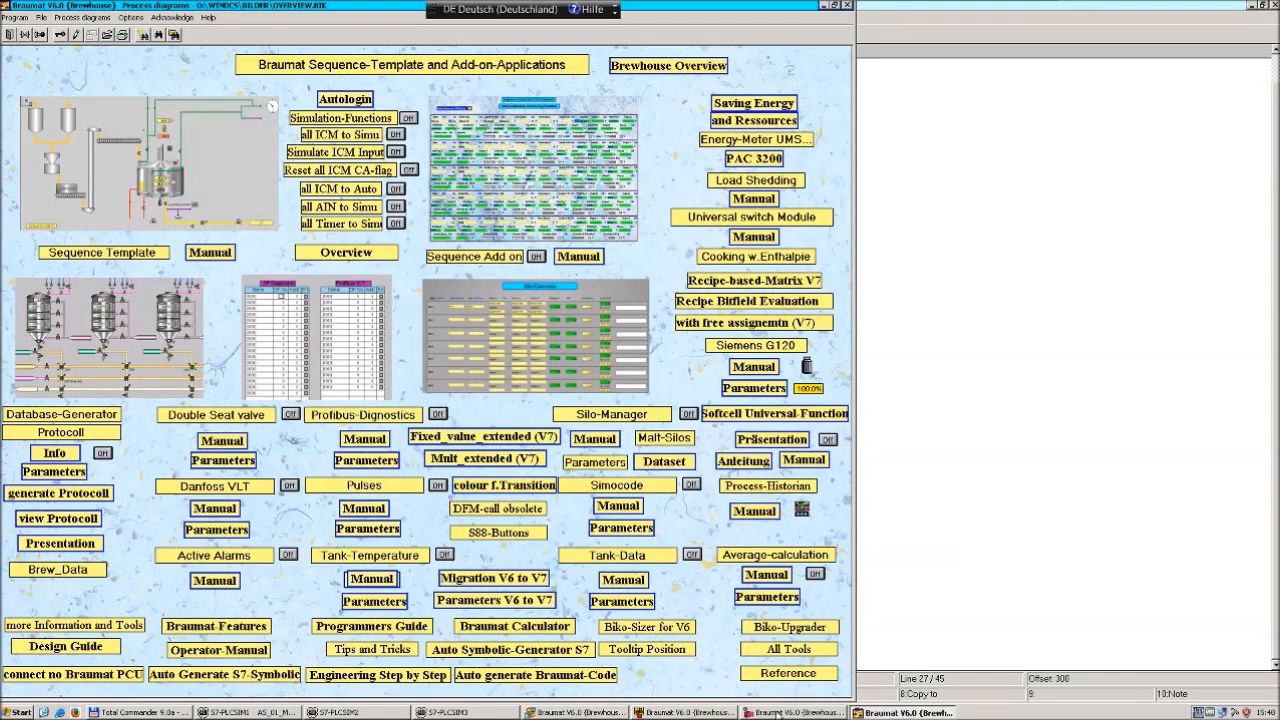
pyautogui.click(779, 714)
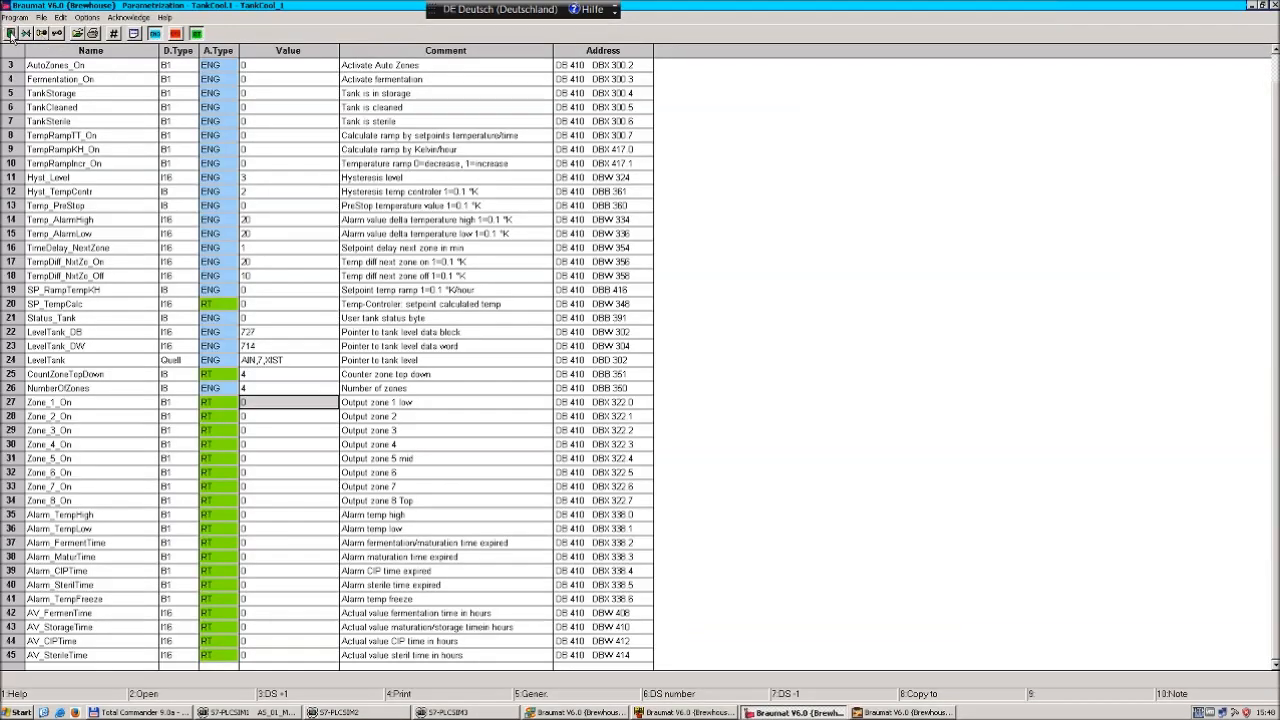
pyautogui.click(12, 36)
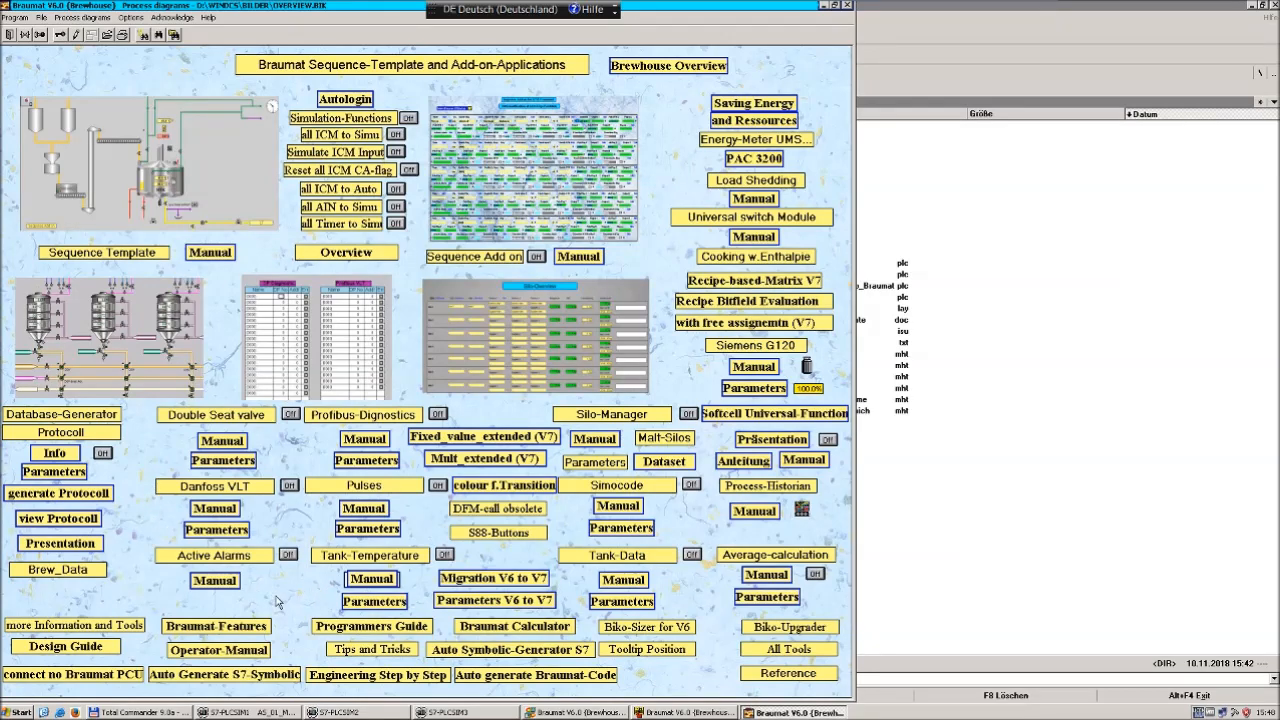
pyautogui.click(119, 358)
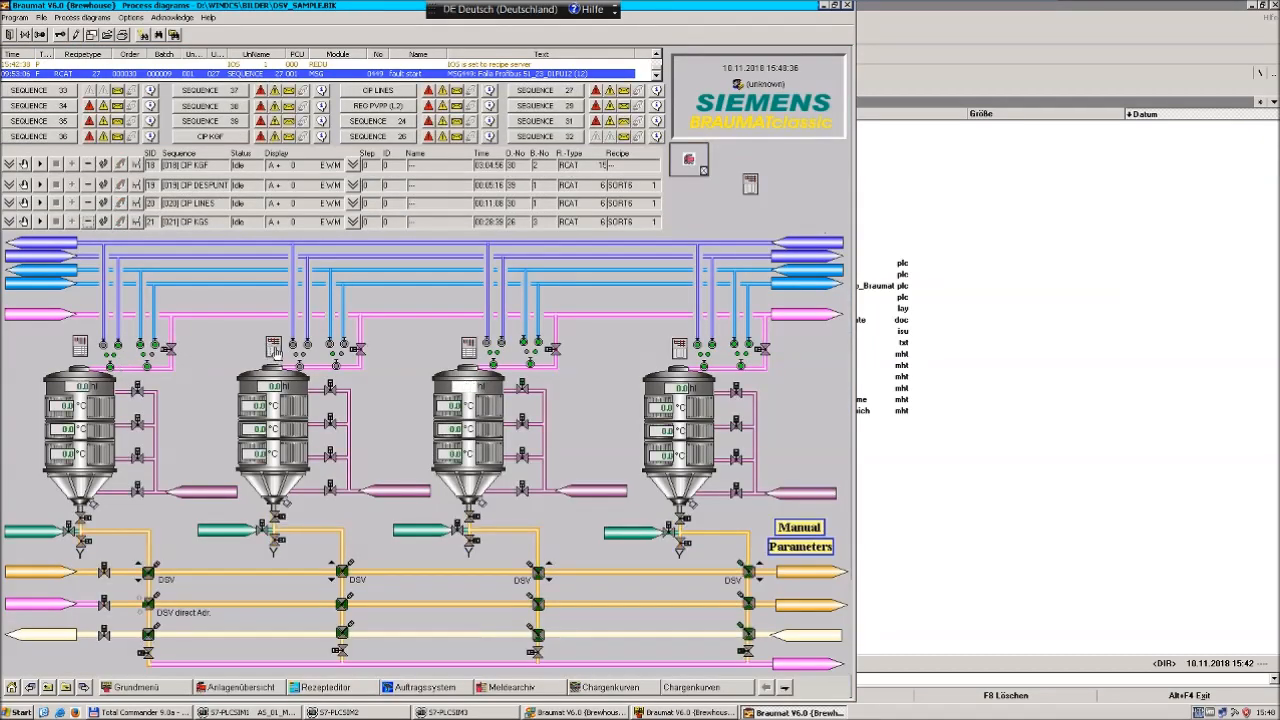
# Step: Open the second tank's entity properties and view the selectable Status options without choosing one
pyautogui.click(274, 348)
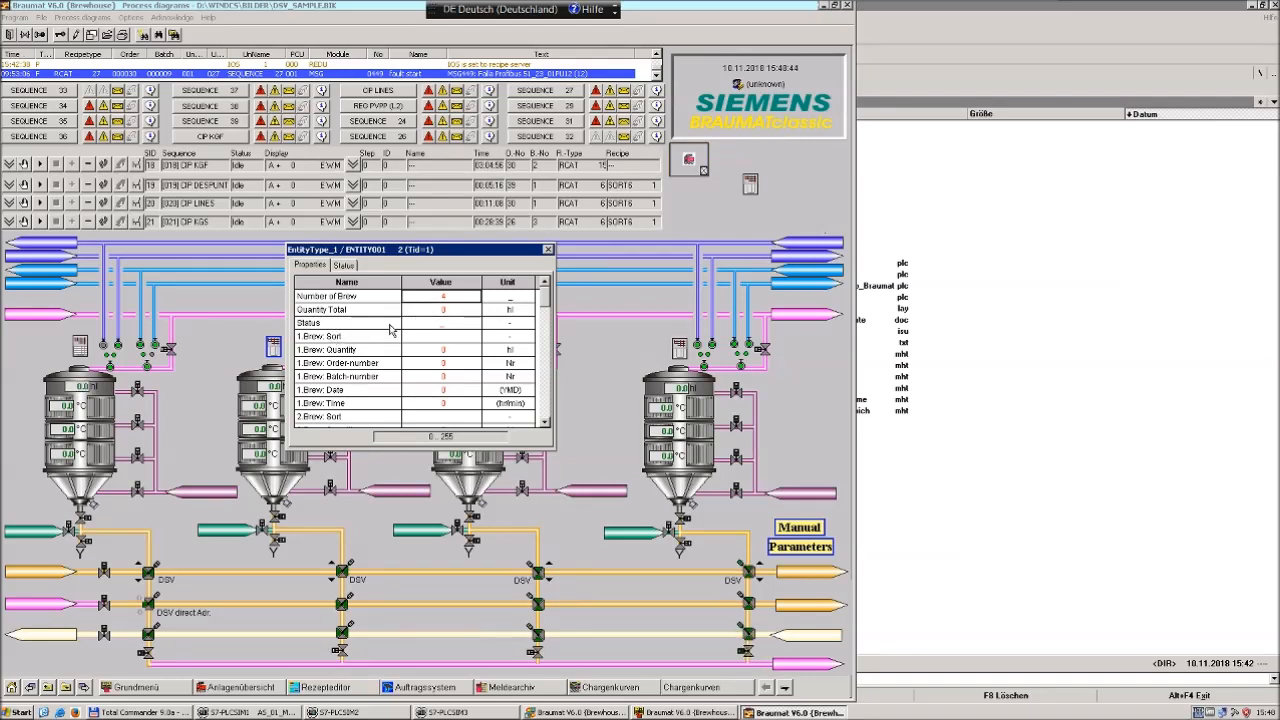
pyautogui.click(435, 329)
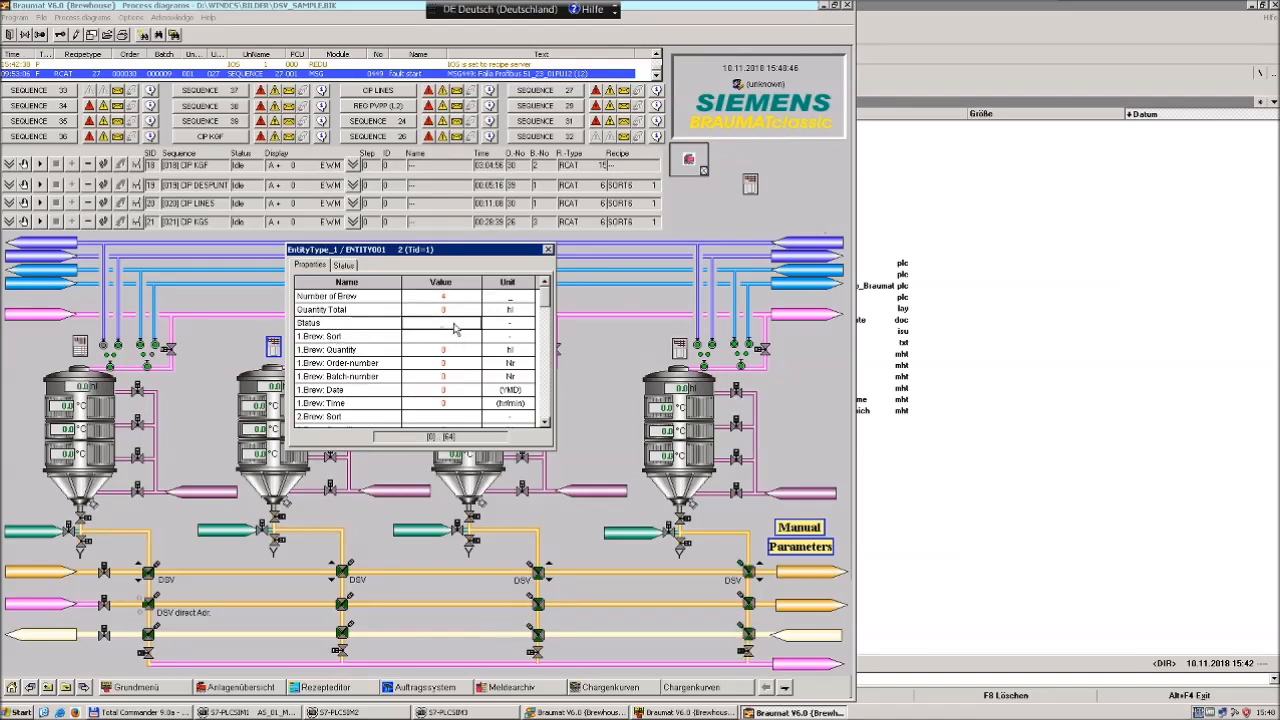
pyautogui.doubleClick(455, 330)
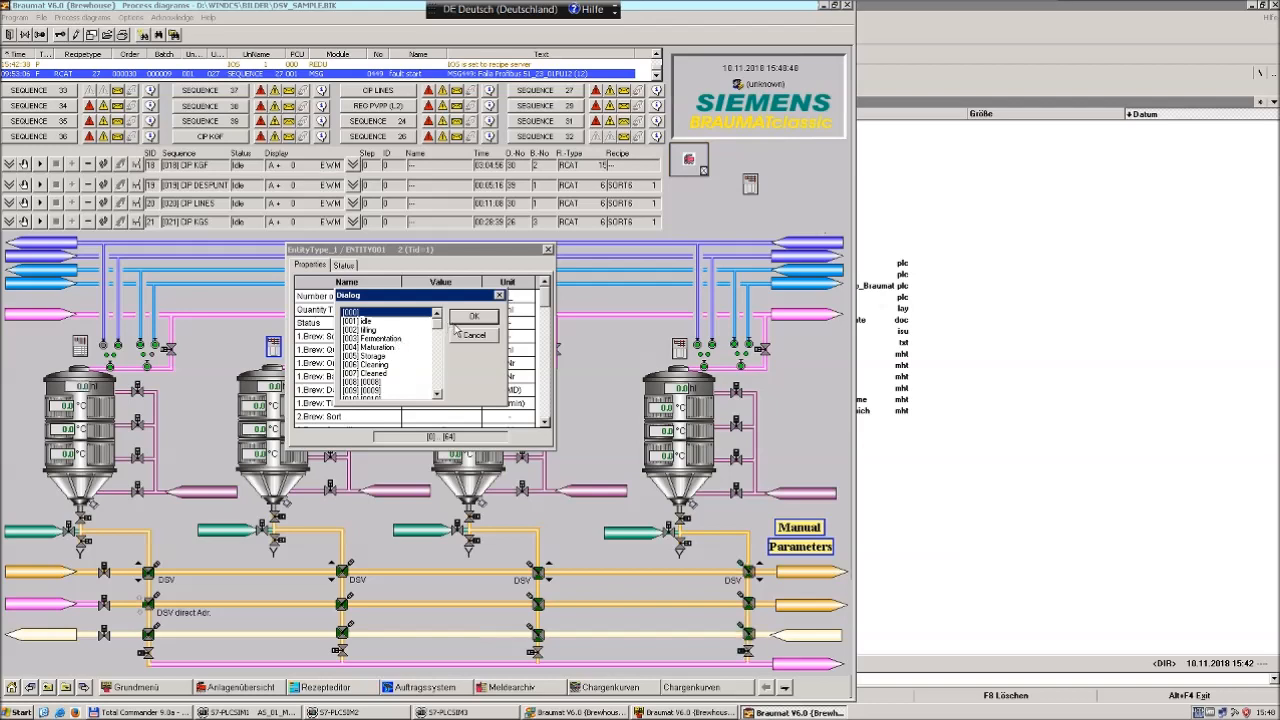
pyautogui.click(456, 332)
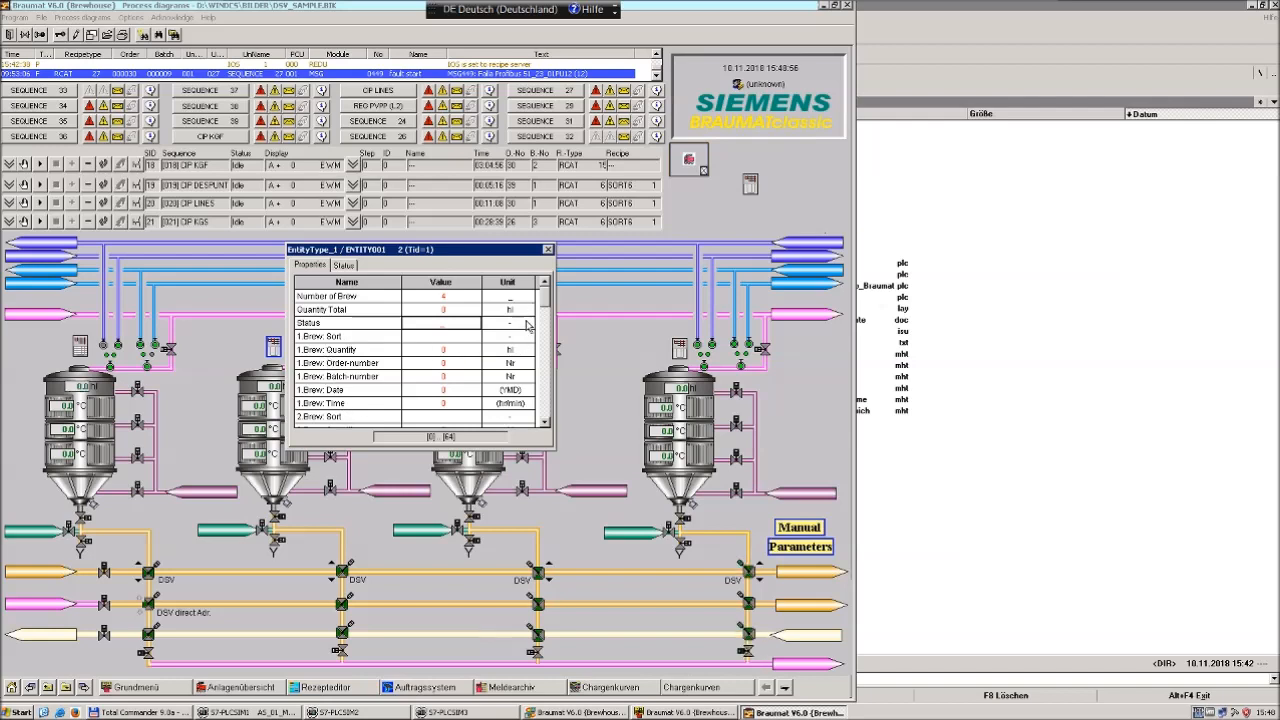
# Step: Review the brew entries in the second tank's properties from first to last, and close the dialog
pyautogui.moveTo(544, 304); pyautogui.dragTo(547, 312)
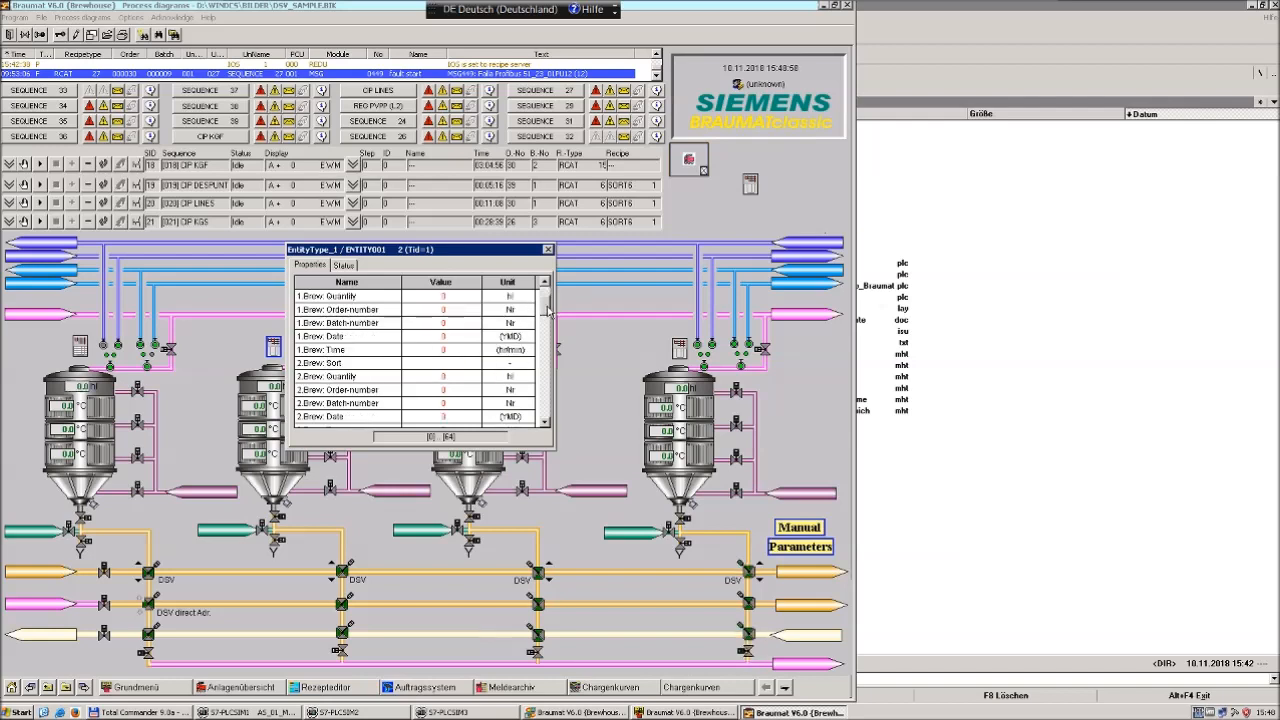
pyautogui.moveTo(547, 312); pyautogui.dragTo(548, 314)
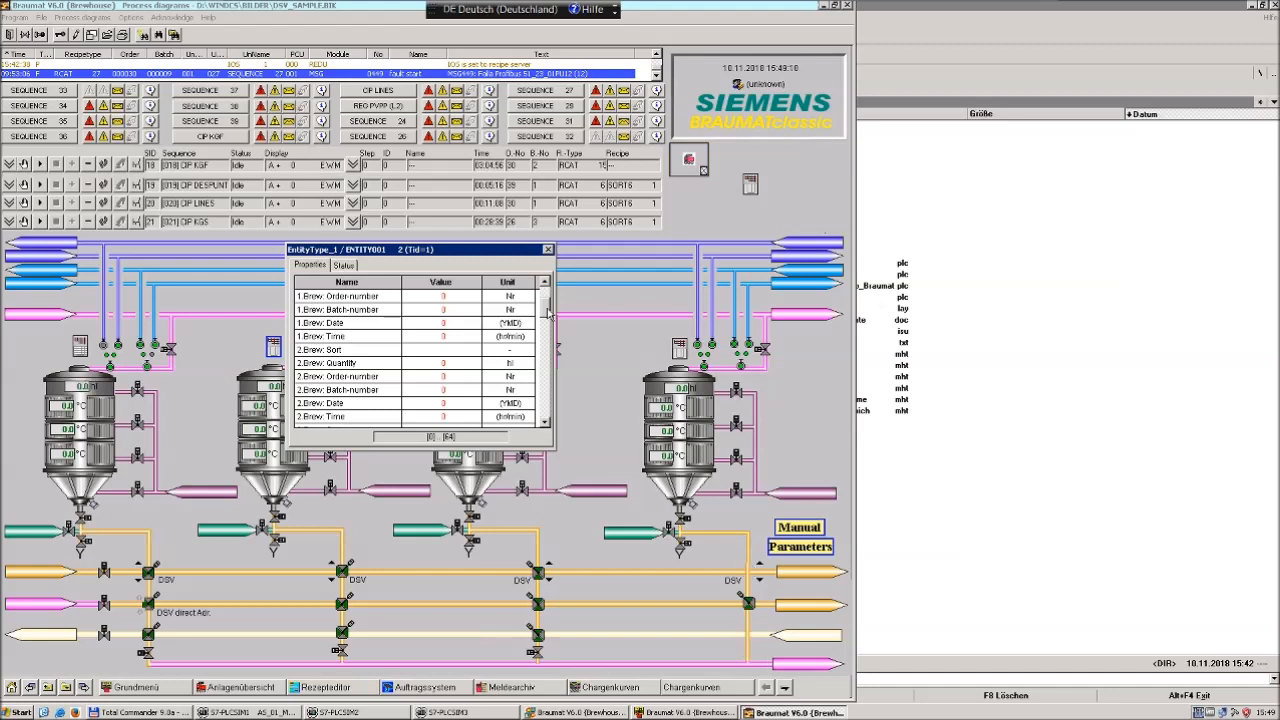
pyautogui.moveTo(548, 313); pyautogui.dragTo(548, 425)
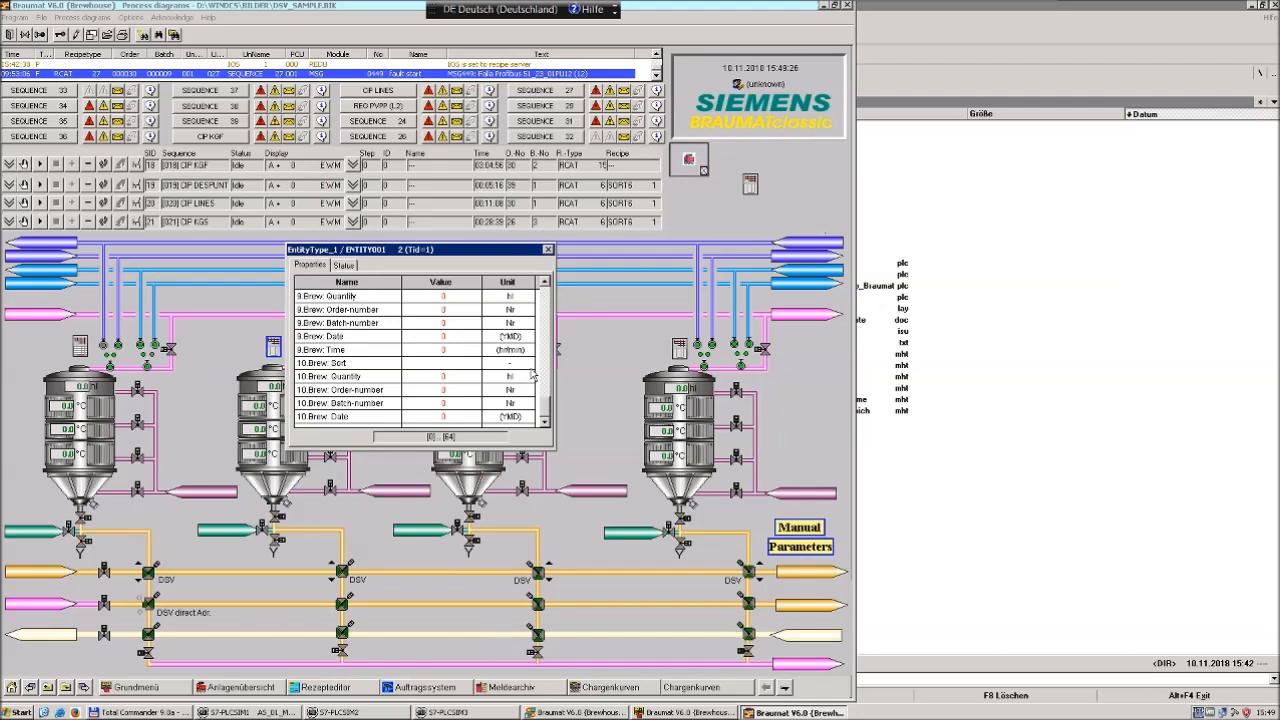
pyautogui.moveTo(543, 414); pyautogui.dragTo(546, 298)
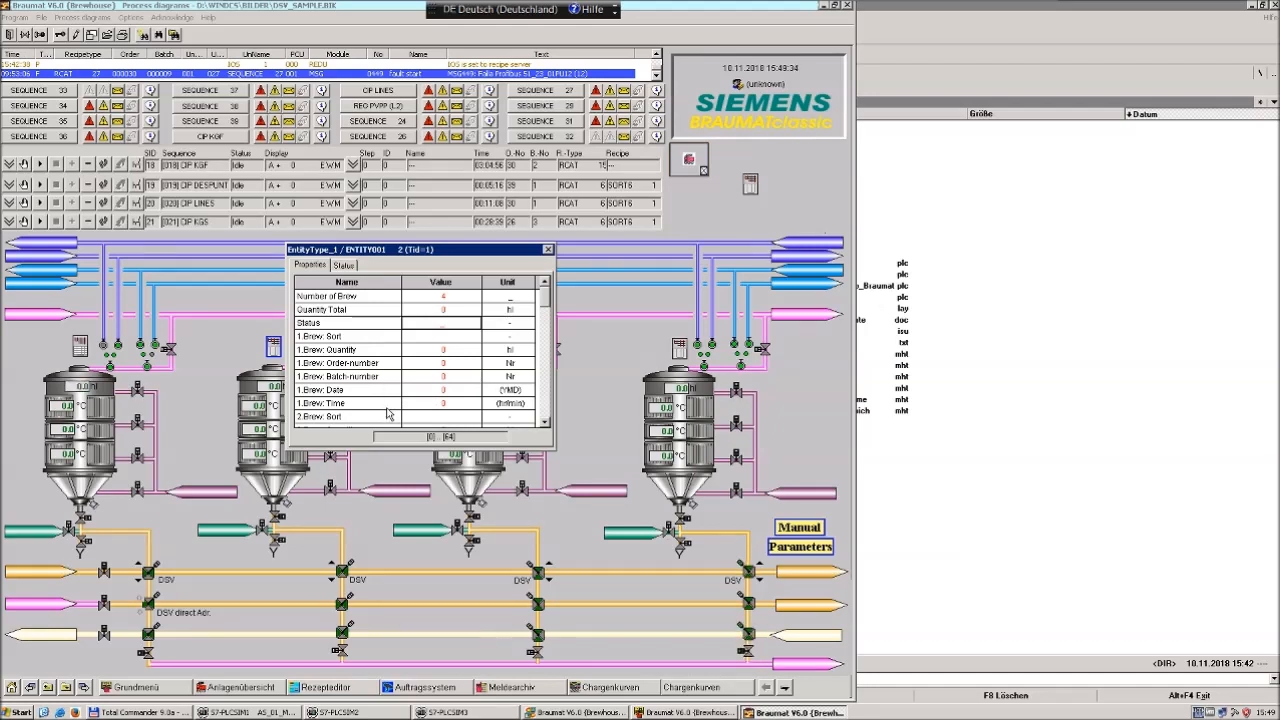
pyautogui.click(547, 249)
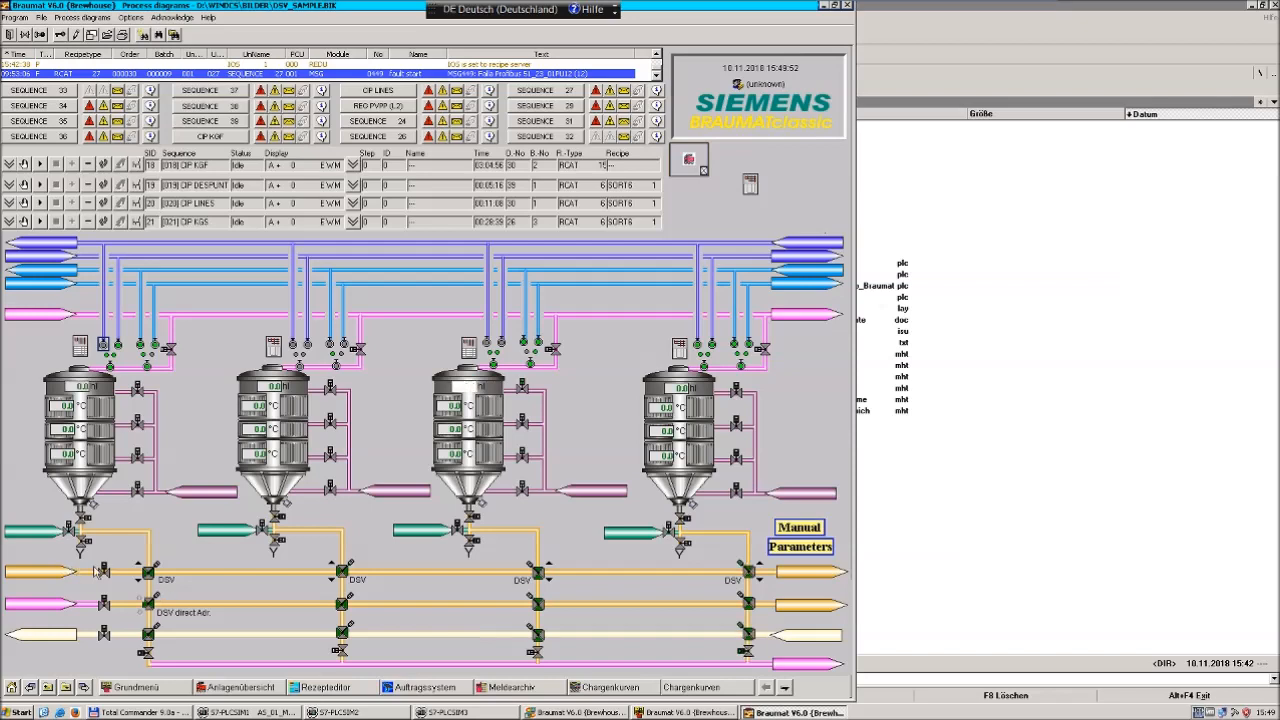
# Step: Inspect the control dialogs of the first tank's uppermost double seat valve and its adjacent arrow symbols, closing each one
pyautogui.click(149, 574)
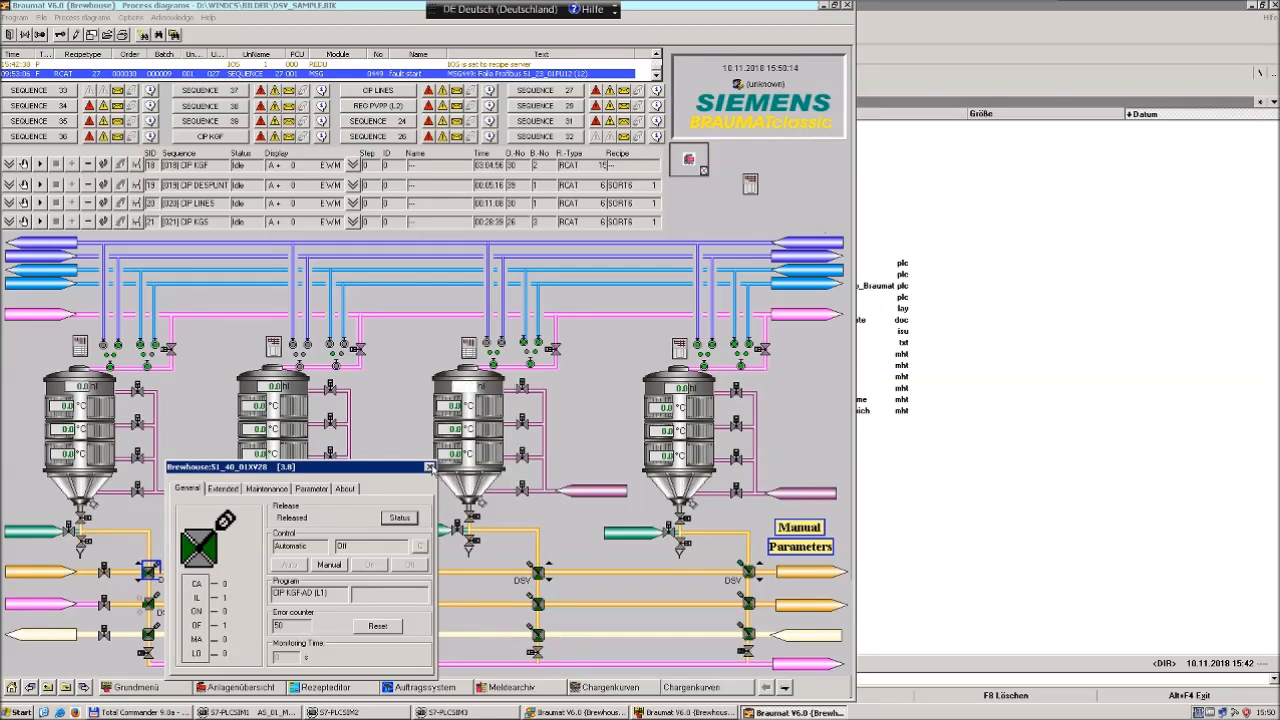
pyautogui.click(430, 467)
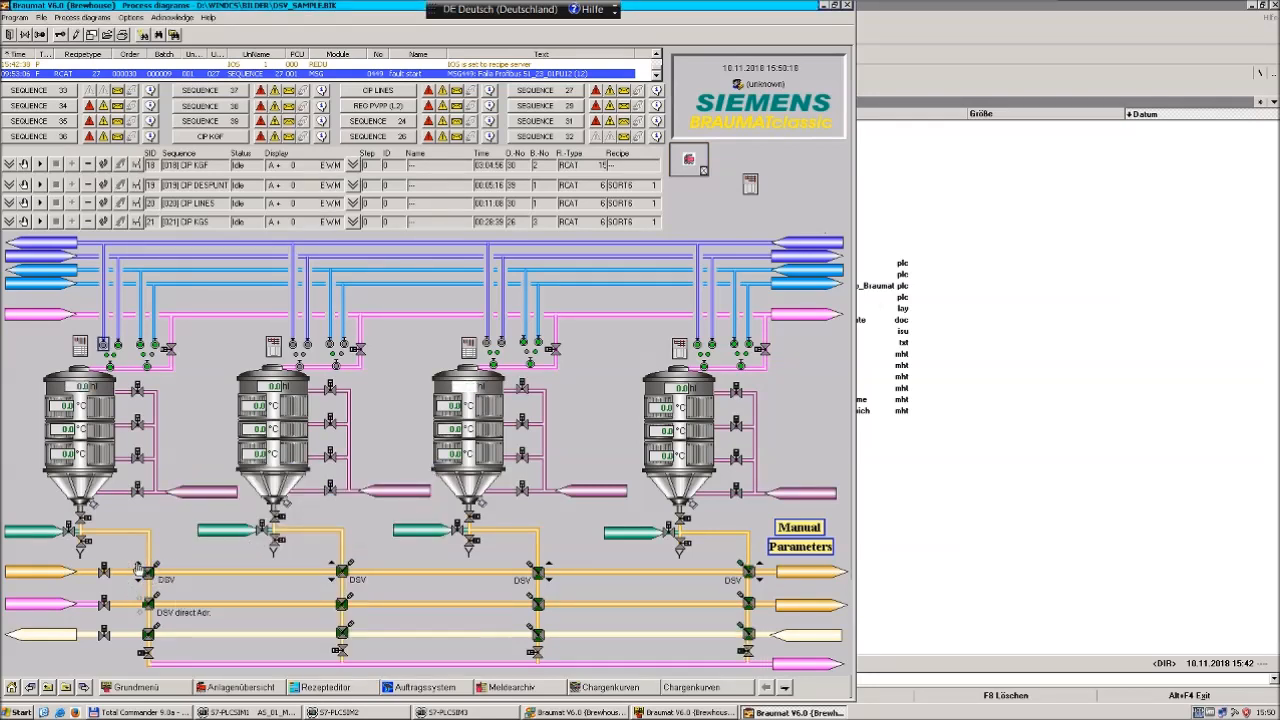
pyautogui.click(148, 572)
pyautogui.click(411, 458)
pyautogui.click(146, 601)
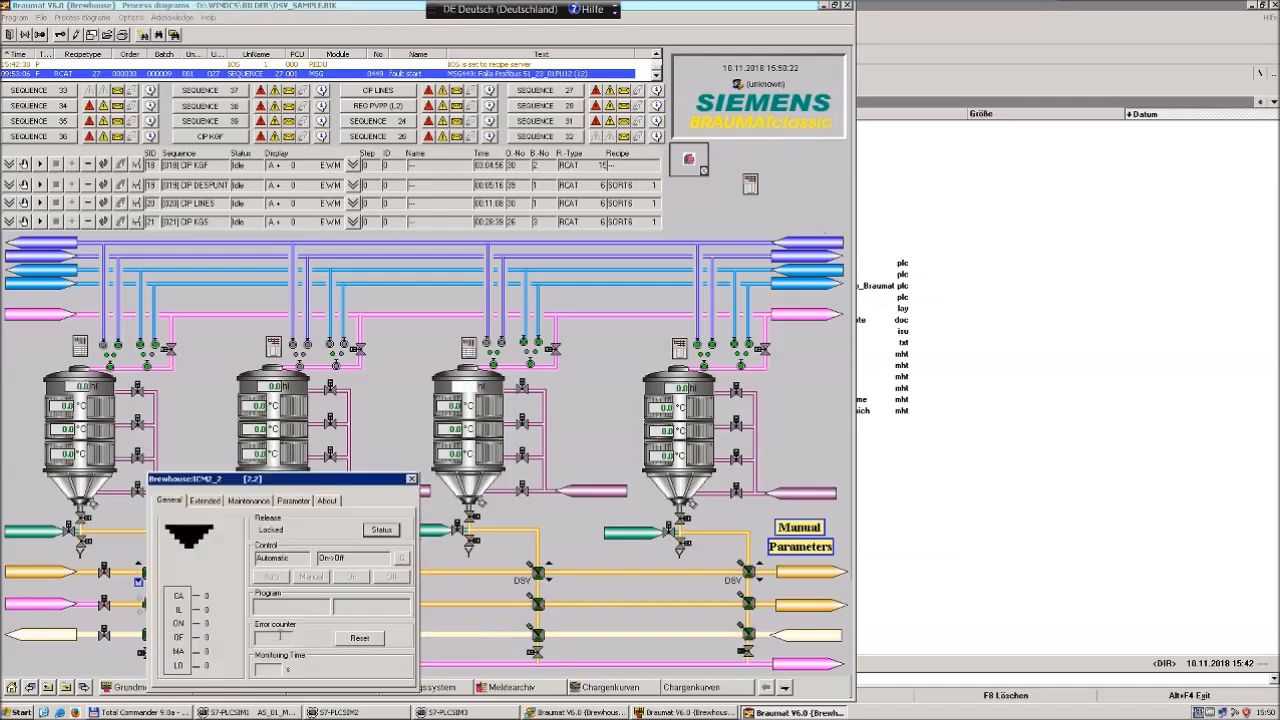
pyautogui.click(411, 479)
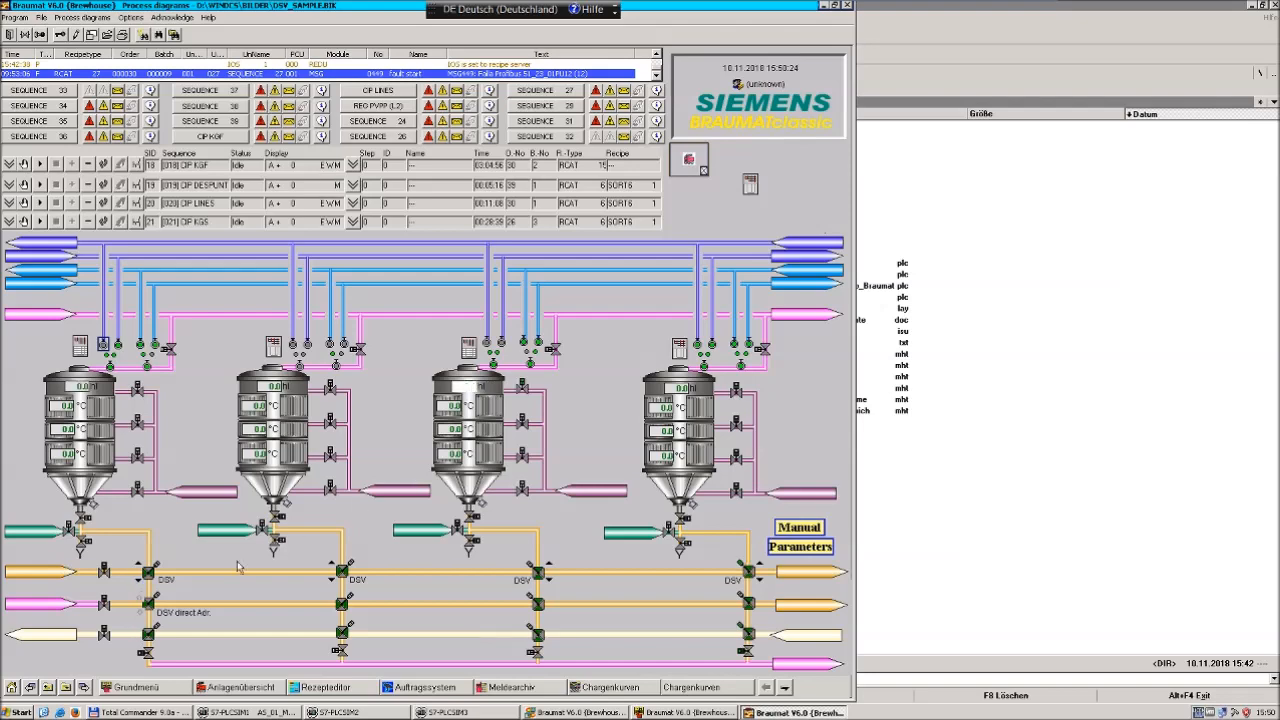
# Step: Browse the parametrization classes from the first tank's DSV label, exit without opening one, and return to the add-on overview
pyautogui.click(166, 590)
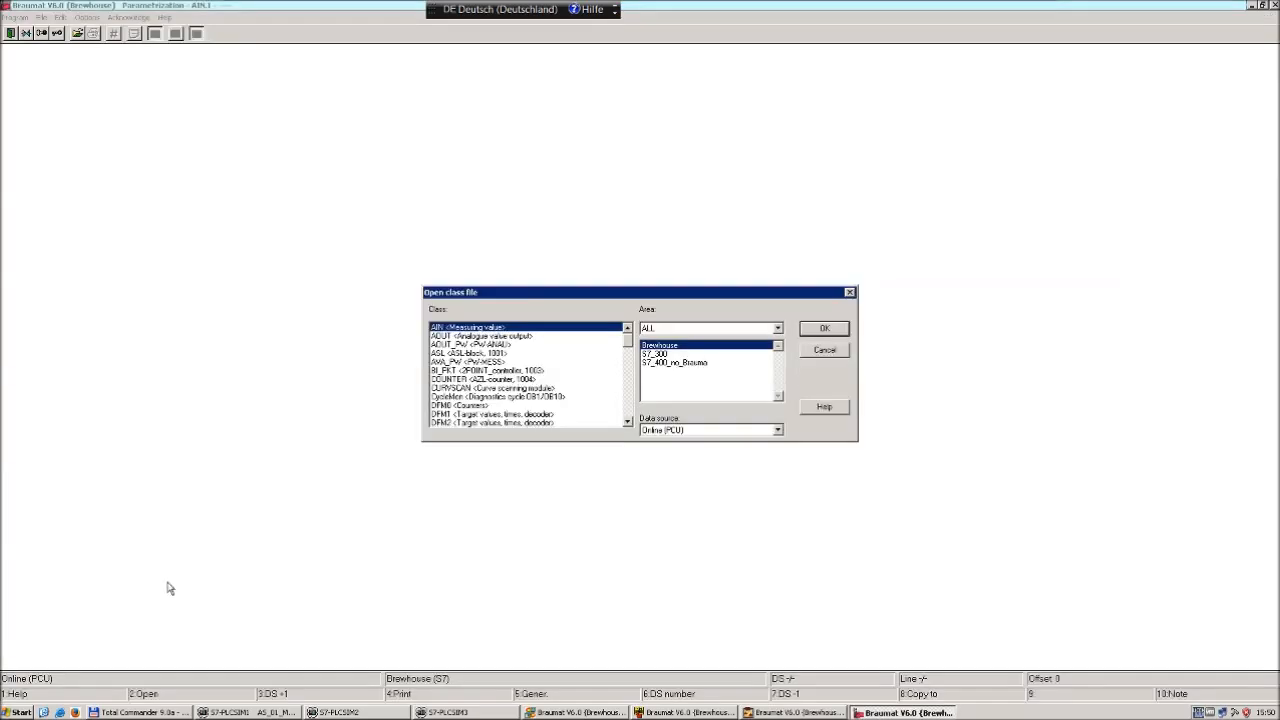
pyautogui.moveTo(626, 343); pyautogui.dragTo(631, 362)
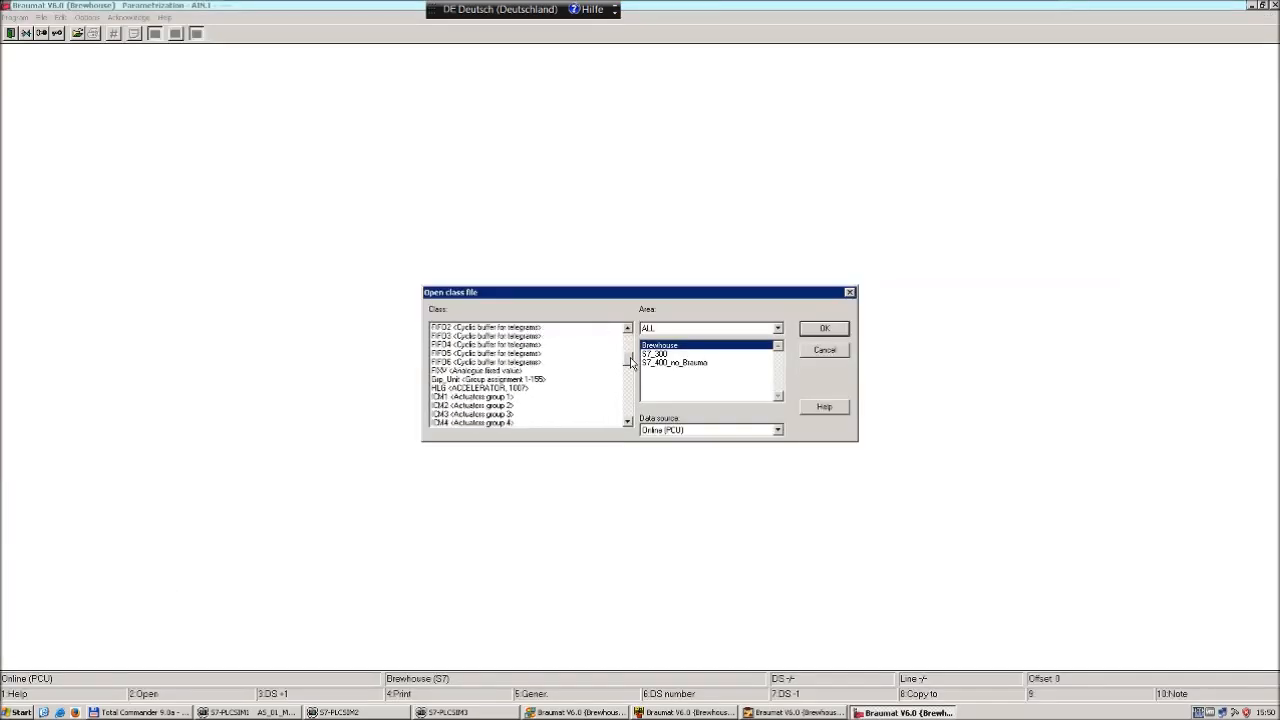
pyautogui.click(812, 351)
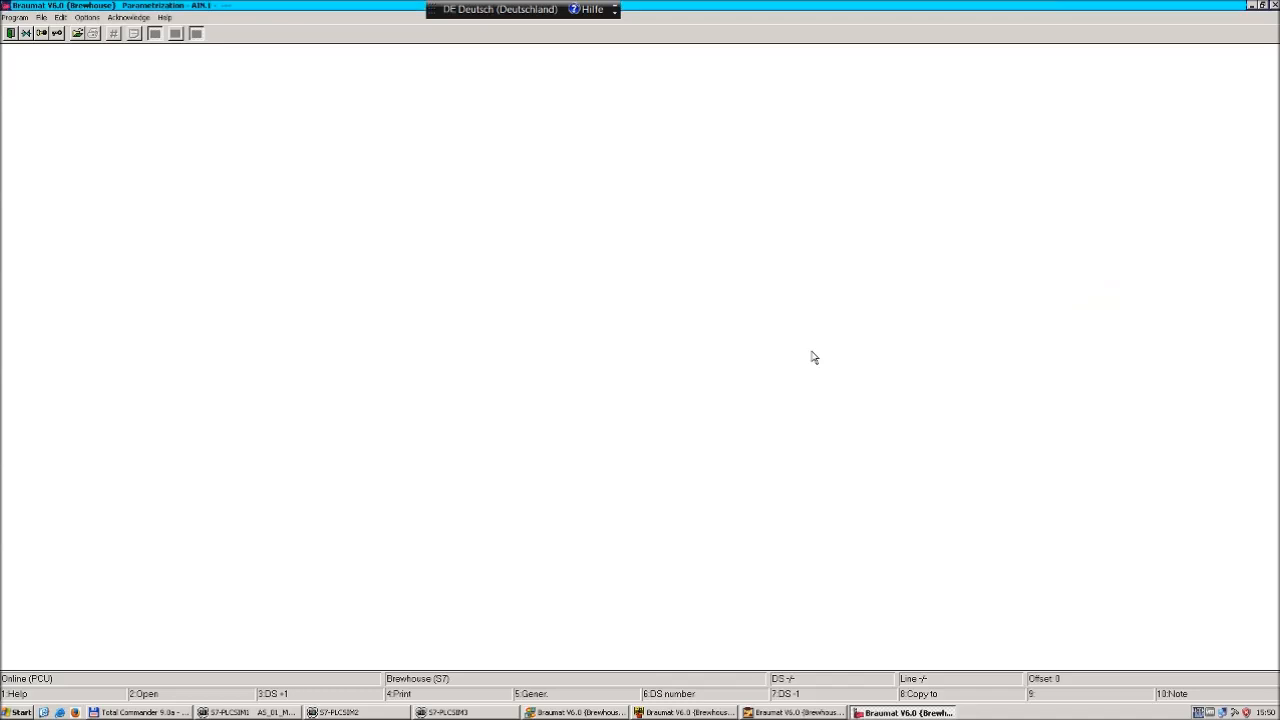
pyautogui.click(12, 33)
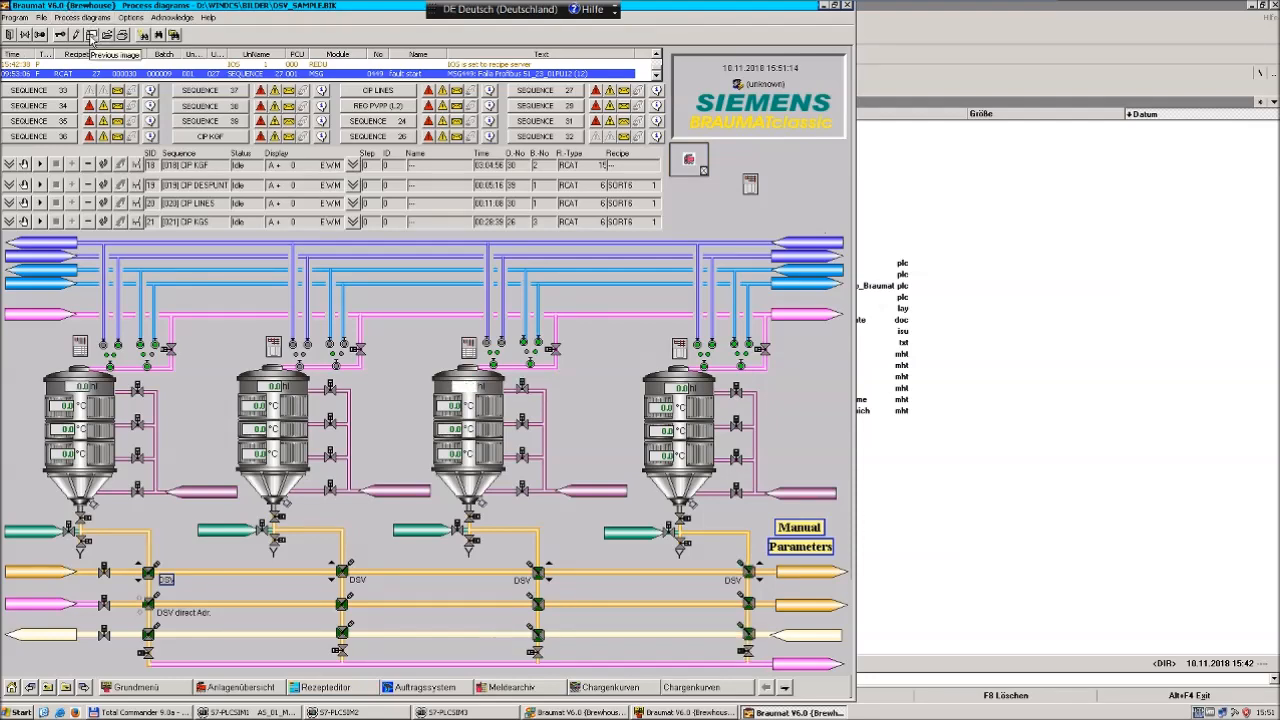
pyautogui.click(91, 35)
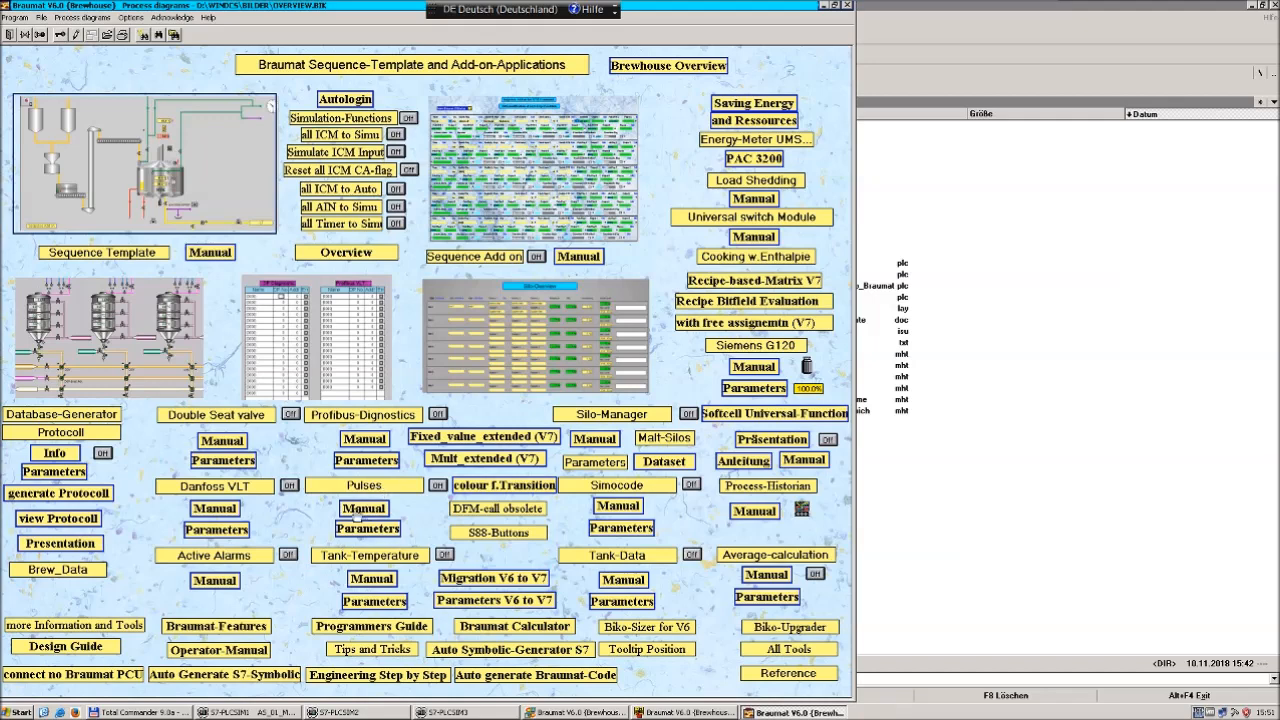
# Step: Open the Pulses manual, skim its pulse modes and parameter tables, and close it
pyautogui.click(364, 509)
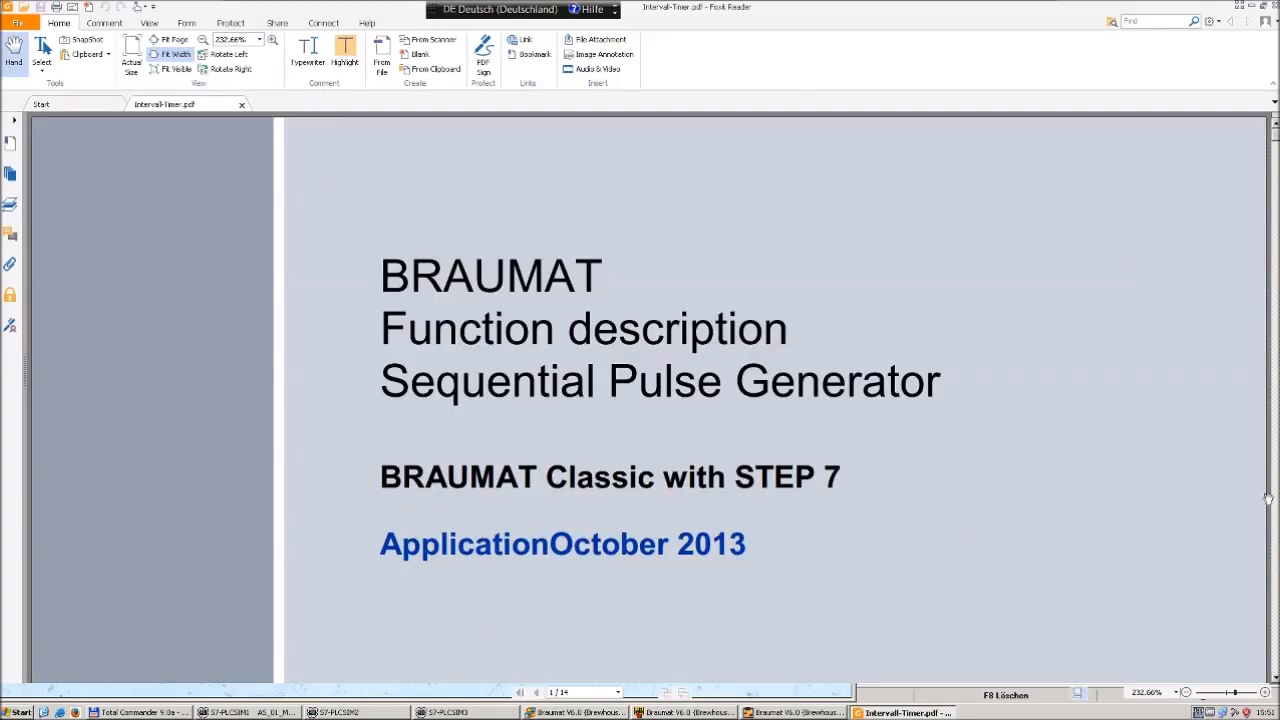
pyautogui.scroll(-15, 1276, 505)
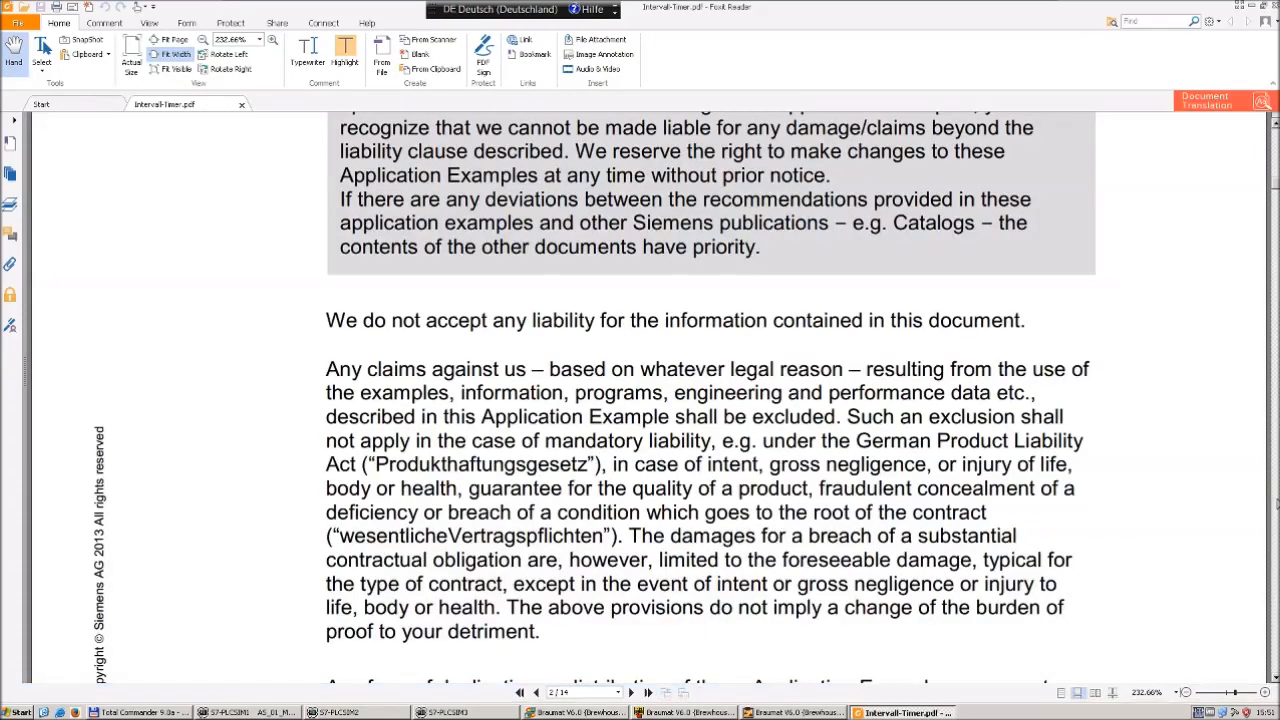
pyautogui.scroll(-10, 1276, 505)
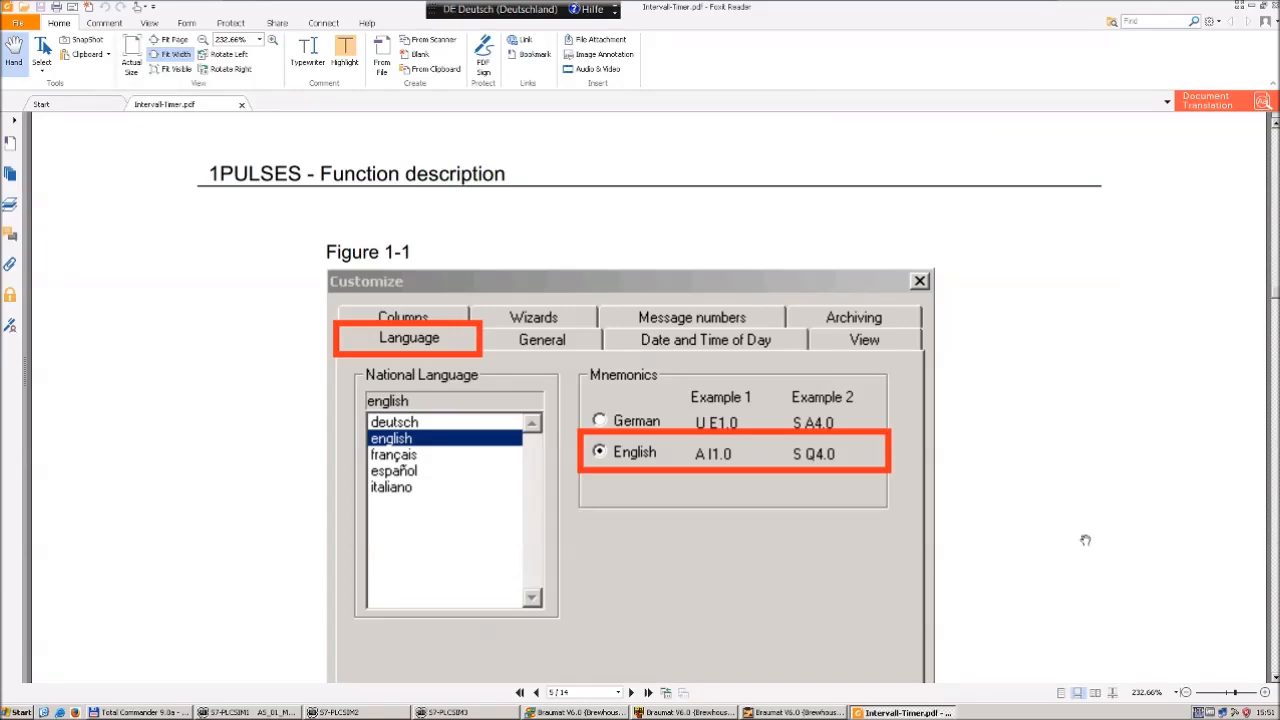
pyautogui.scroll(-15, 1276, 557)
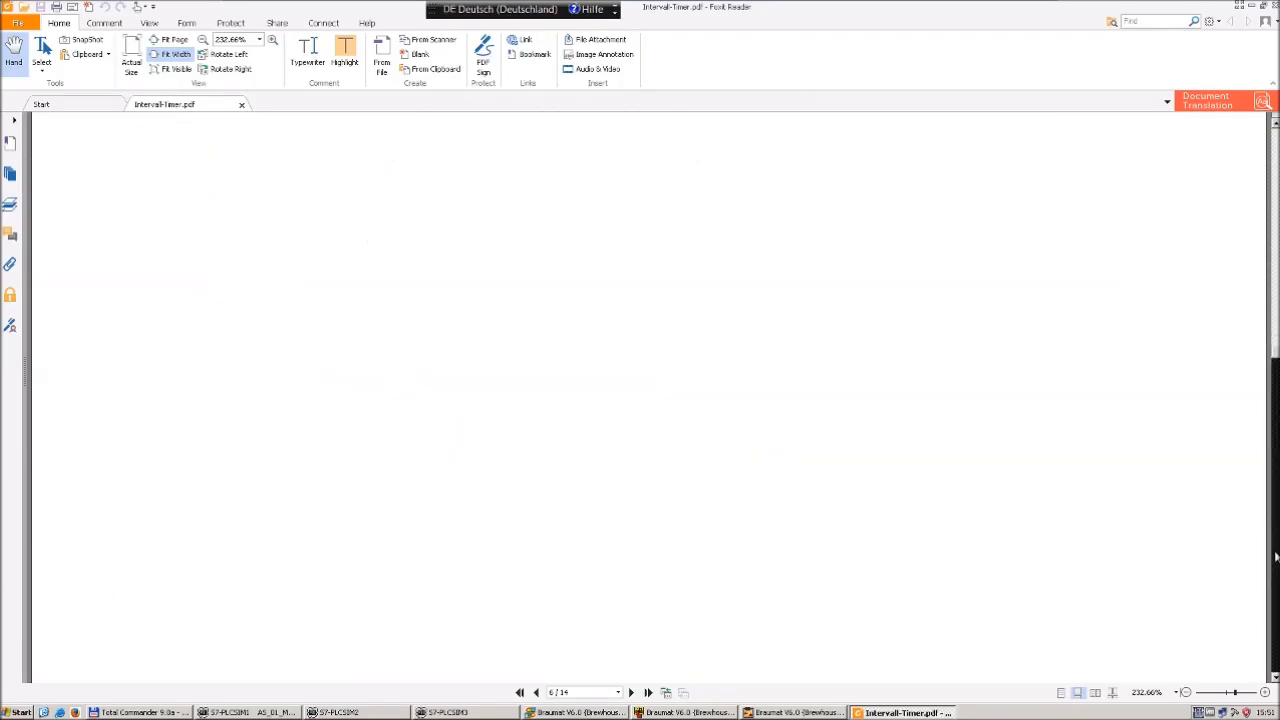
pyautogui.scroll(-8, 1276, 557)
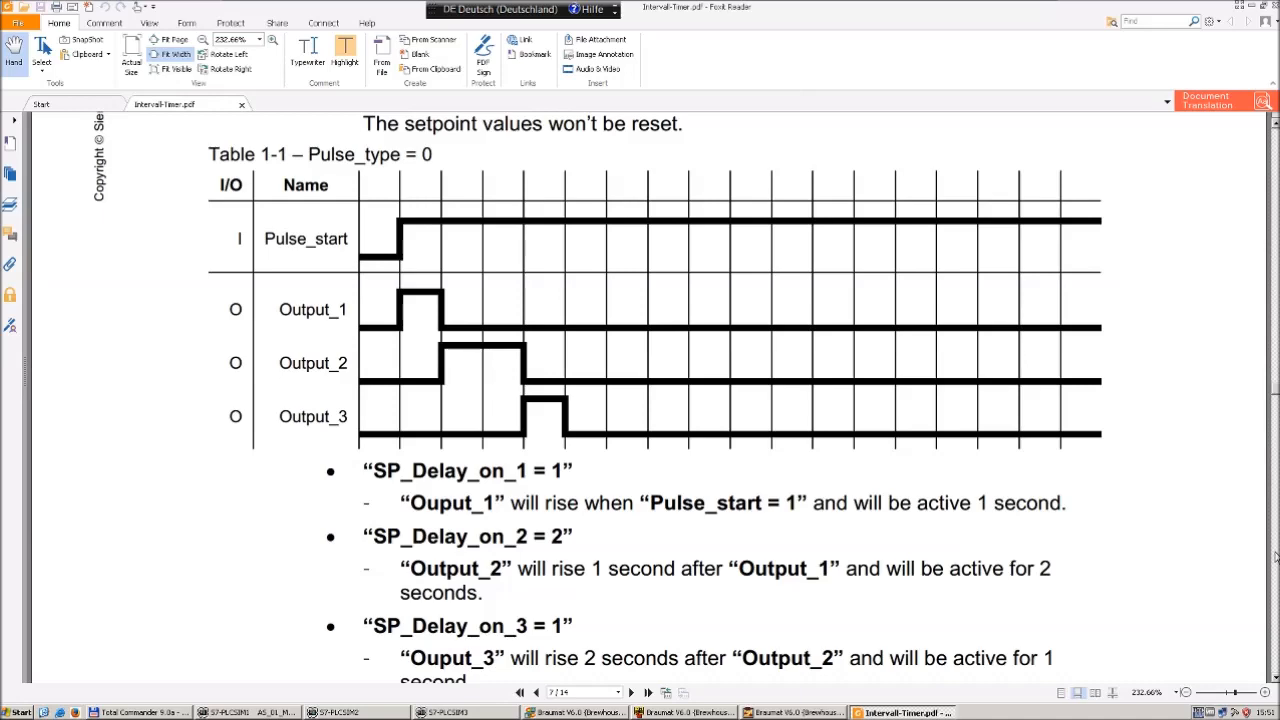
pyautogui.scroll(-10, 1276, 557)
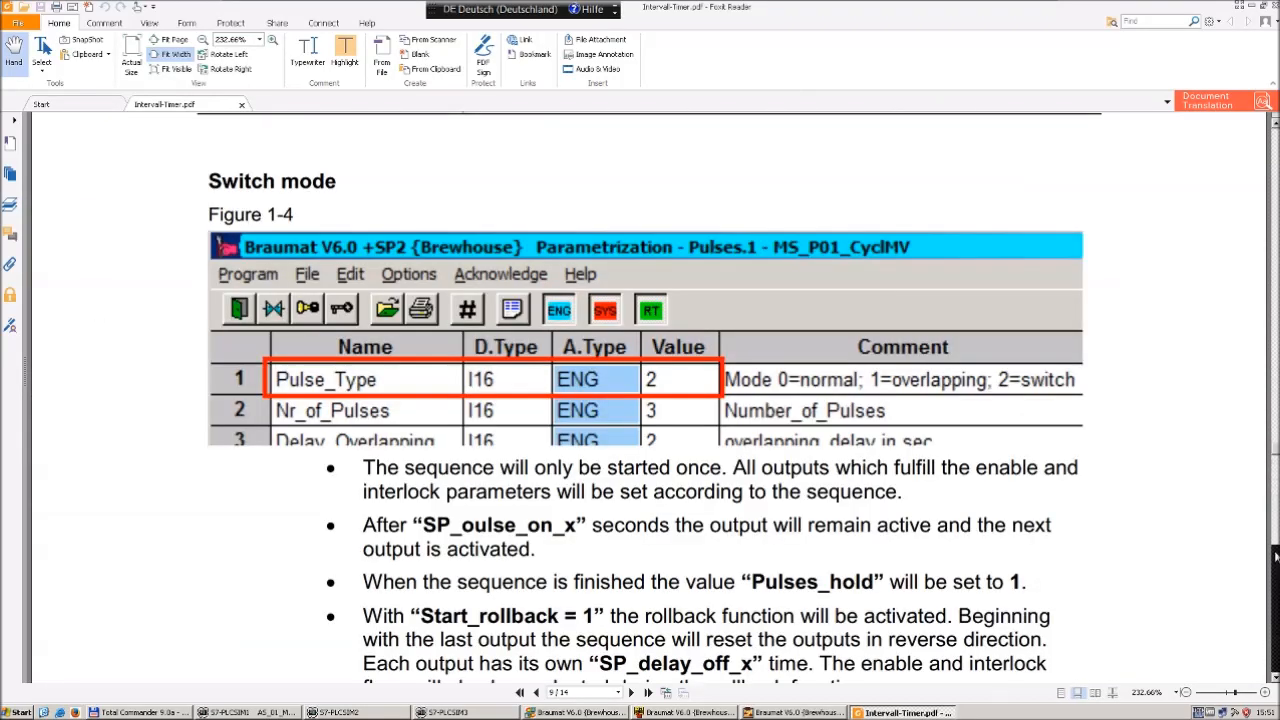
pyautogui.scroll(-6, 1276, 557)
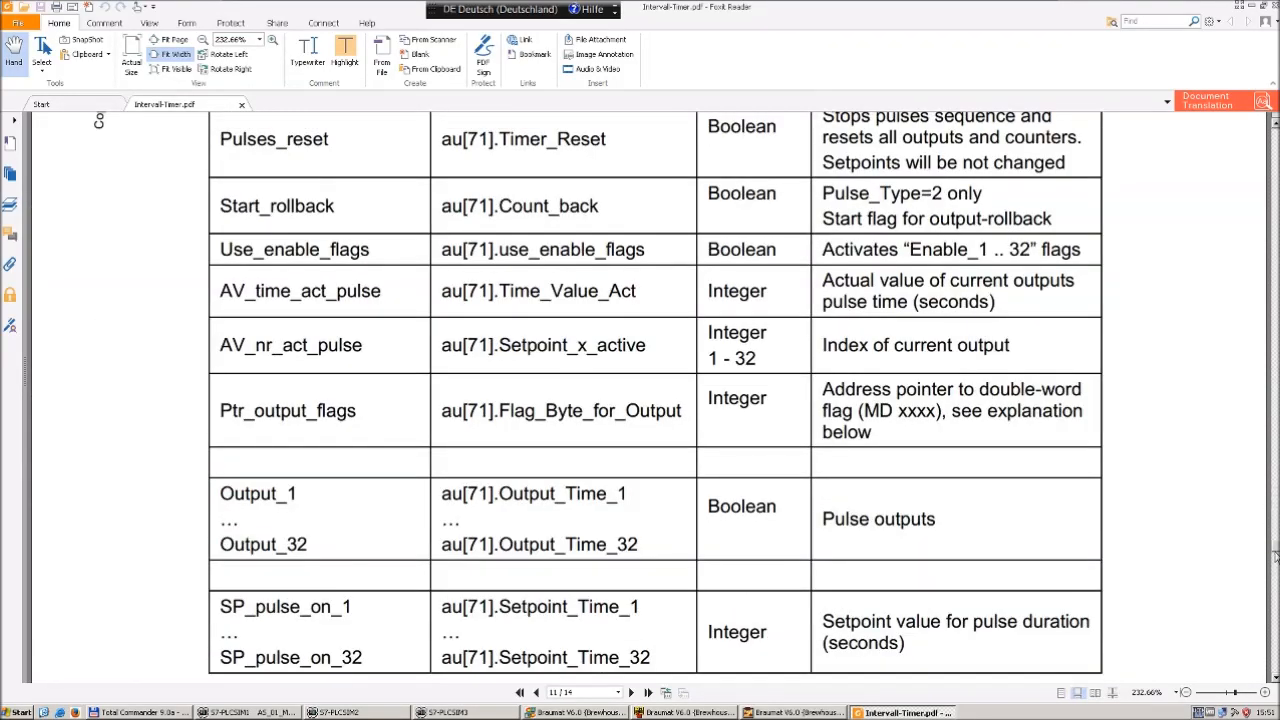
pyautogui.scroll(-10, 1276, 600)
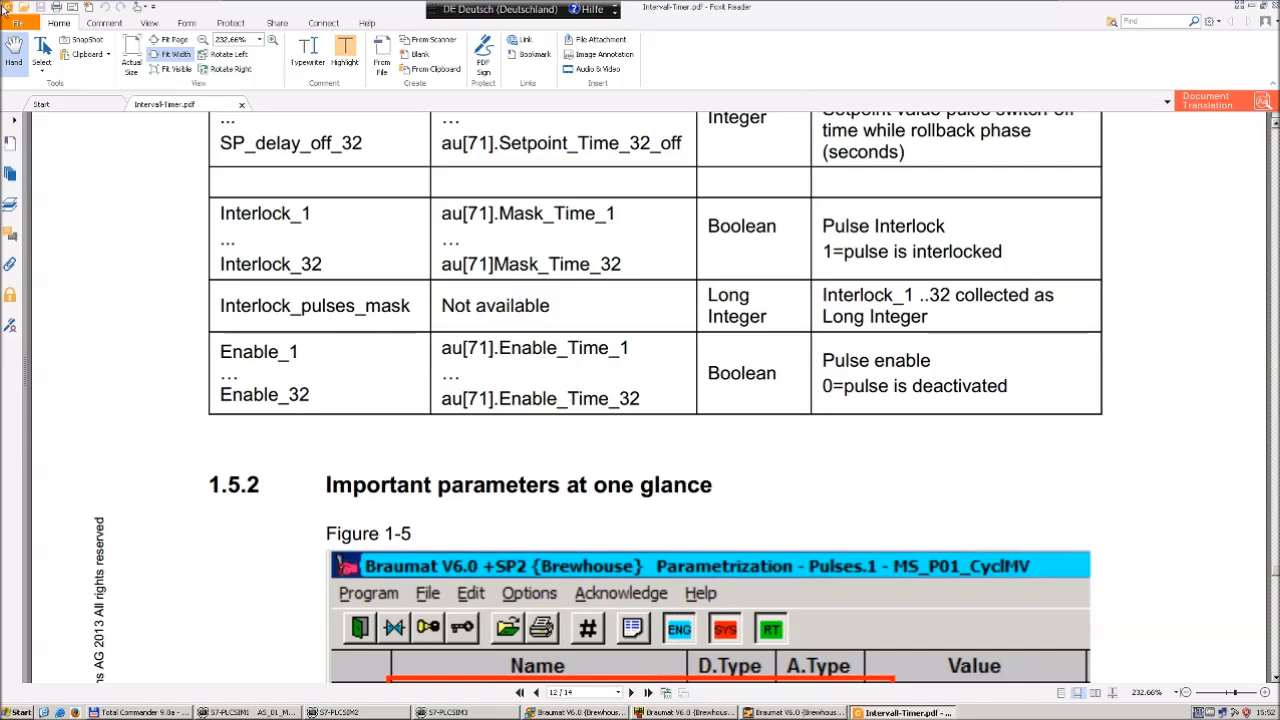
pyautogui.doubleClick(4, 8)
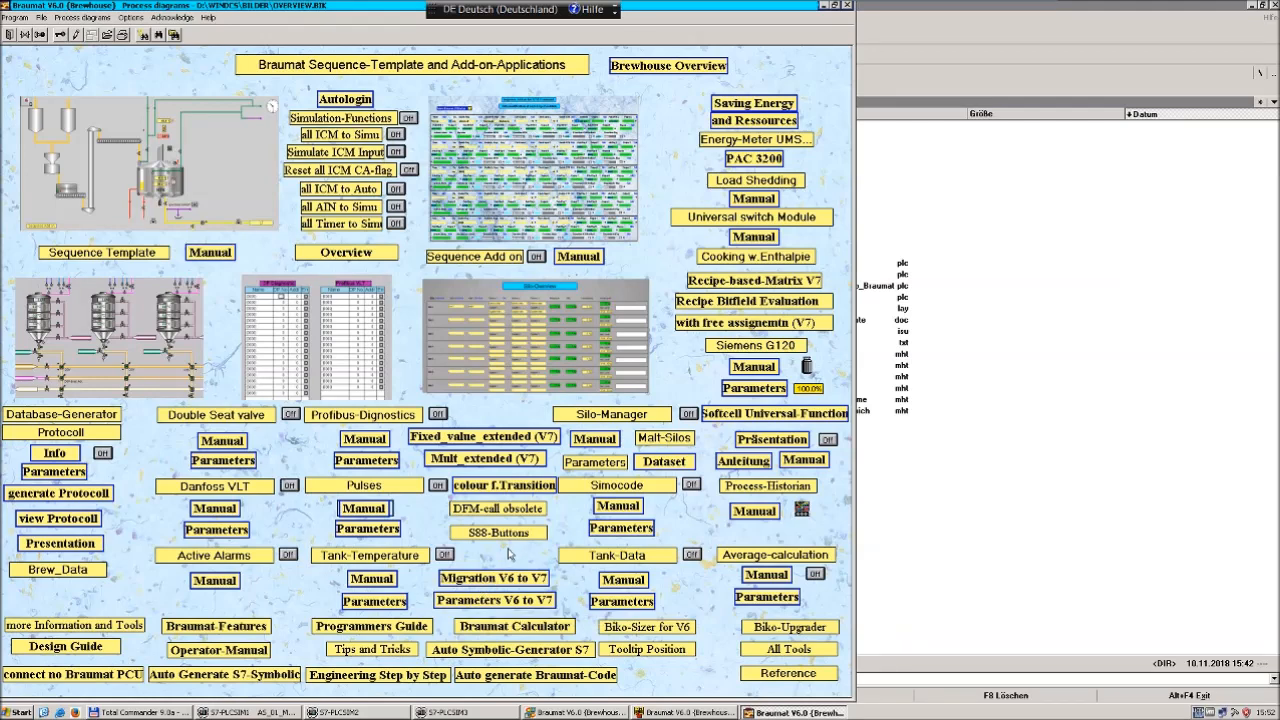
# Step: Review the Profibus diagnostic picture and the detail parameters of DP Station 1 and DP Station 13, and return to the add-on overview
pyautogui.click(347, 420)
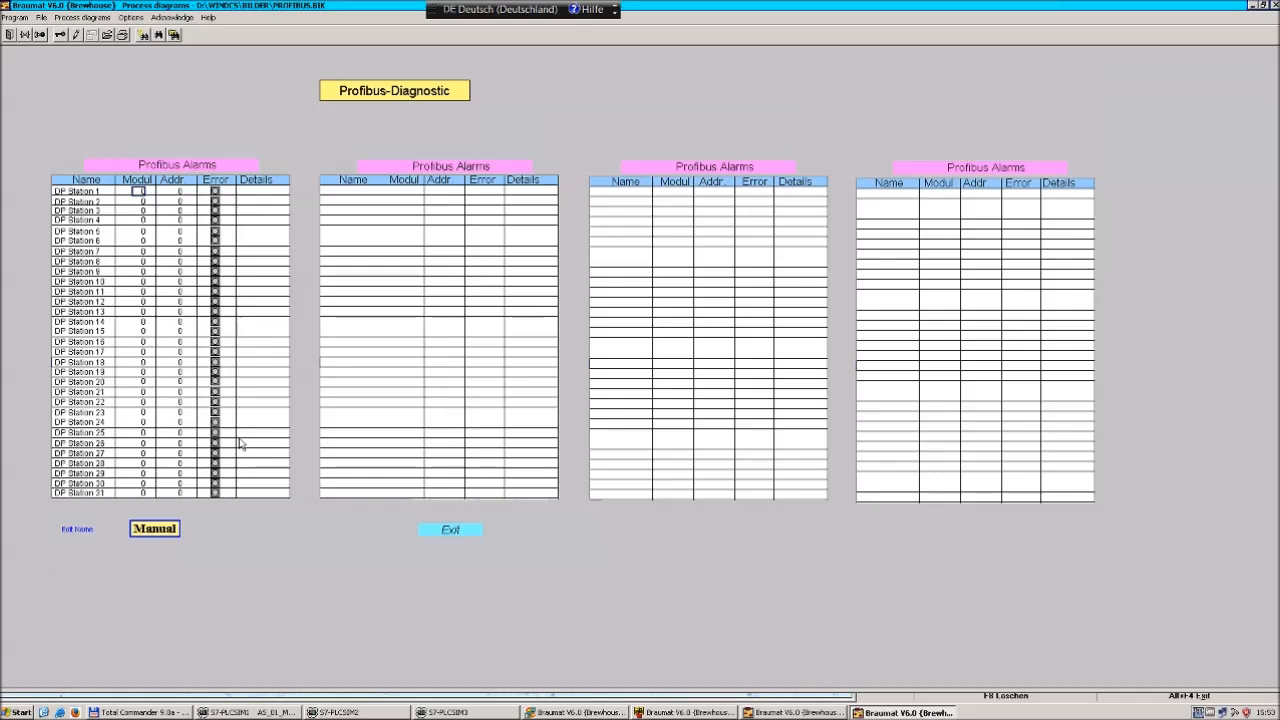
pyautogui.click(255, 191)
pyautogui.click(255, 191)
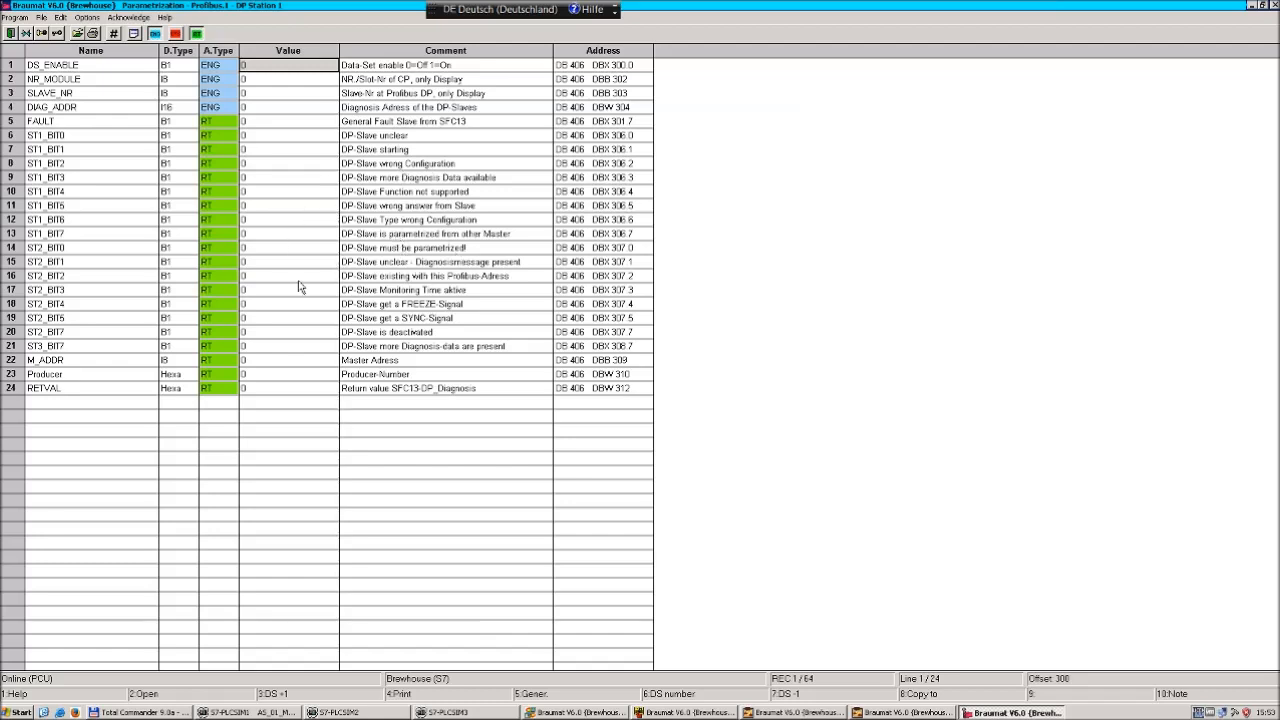
pyautogui.click(8, 35)
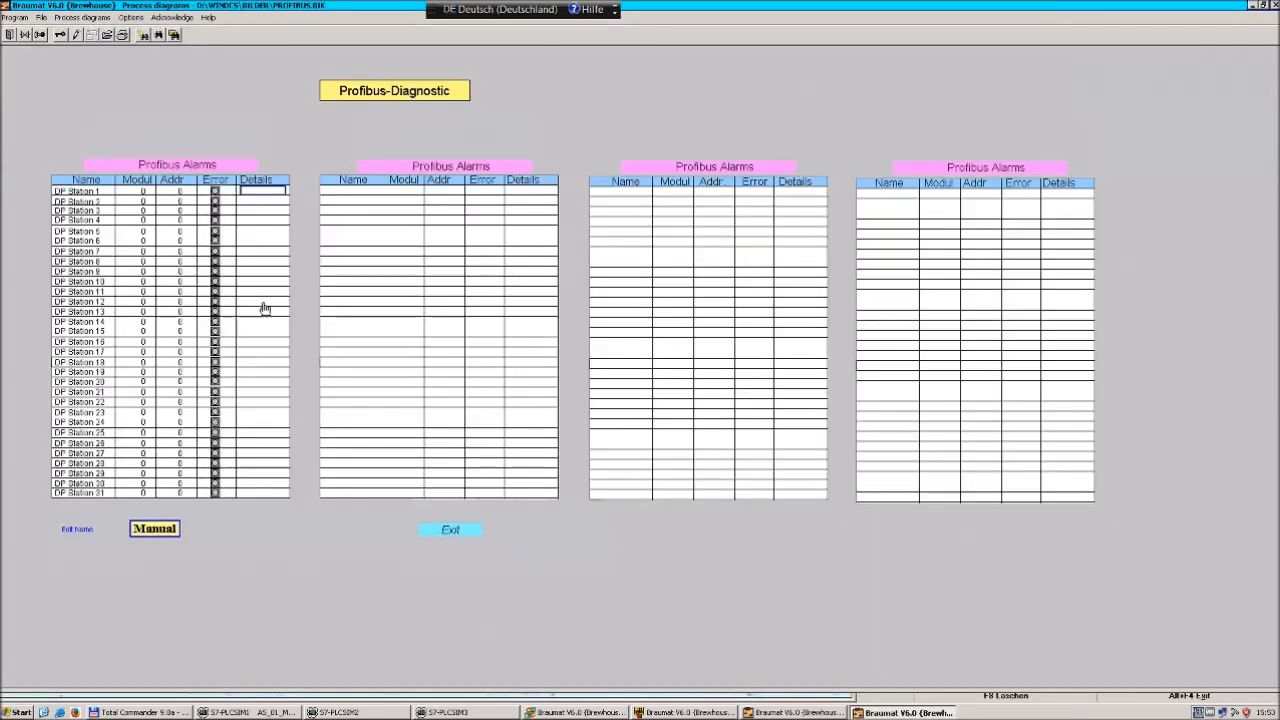
pyautogui.click(256, 313)
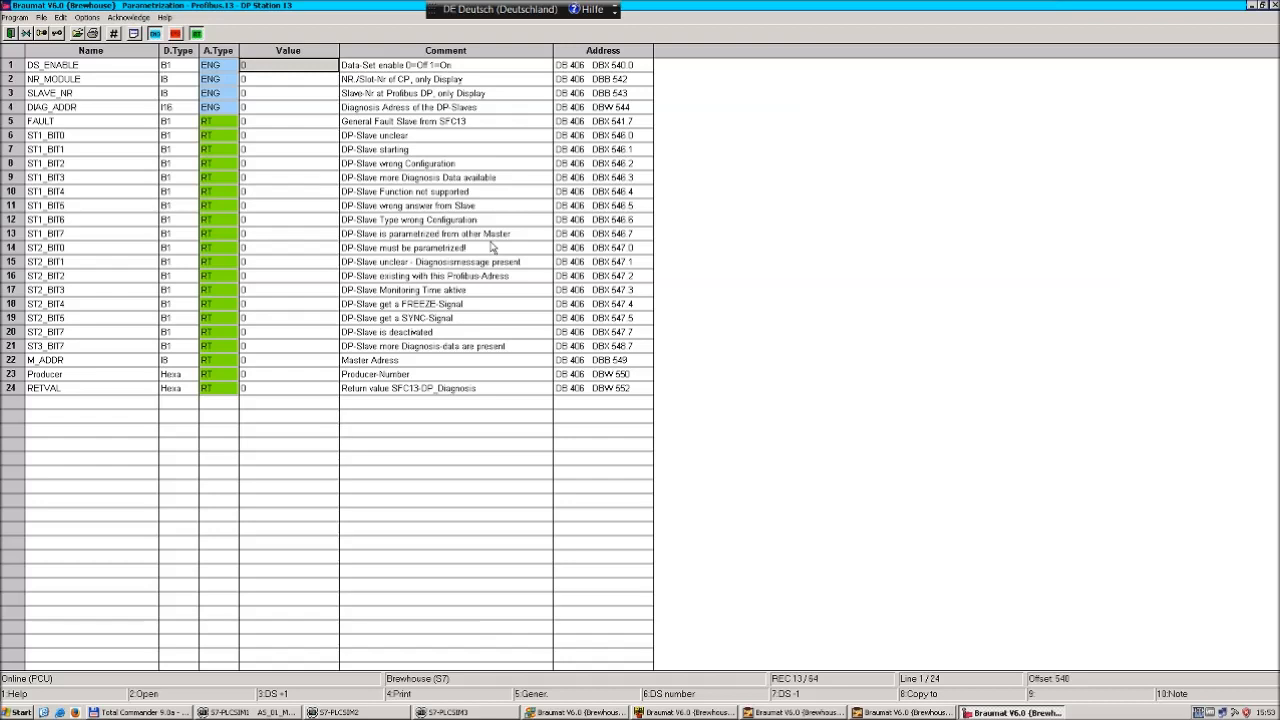
pyautogui.click(10, 34)
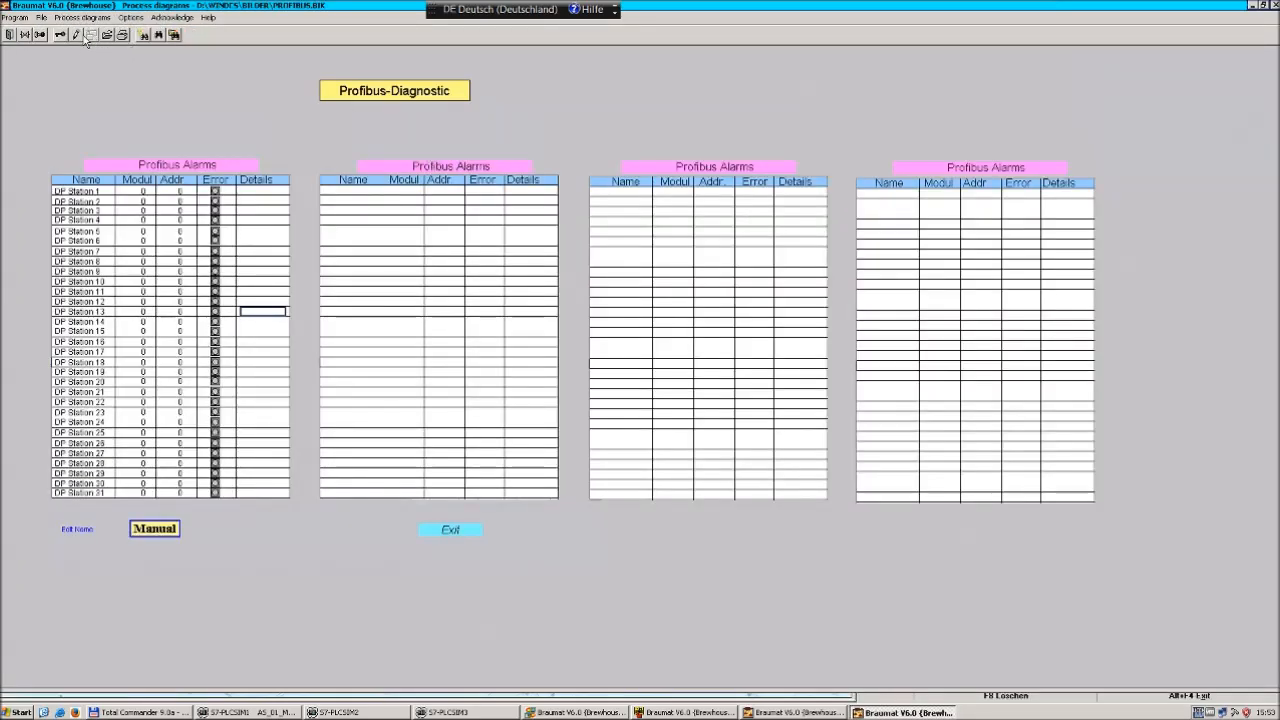
pyautogui.click(10, 34)
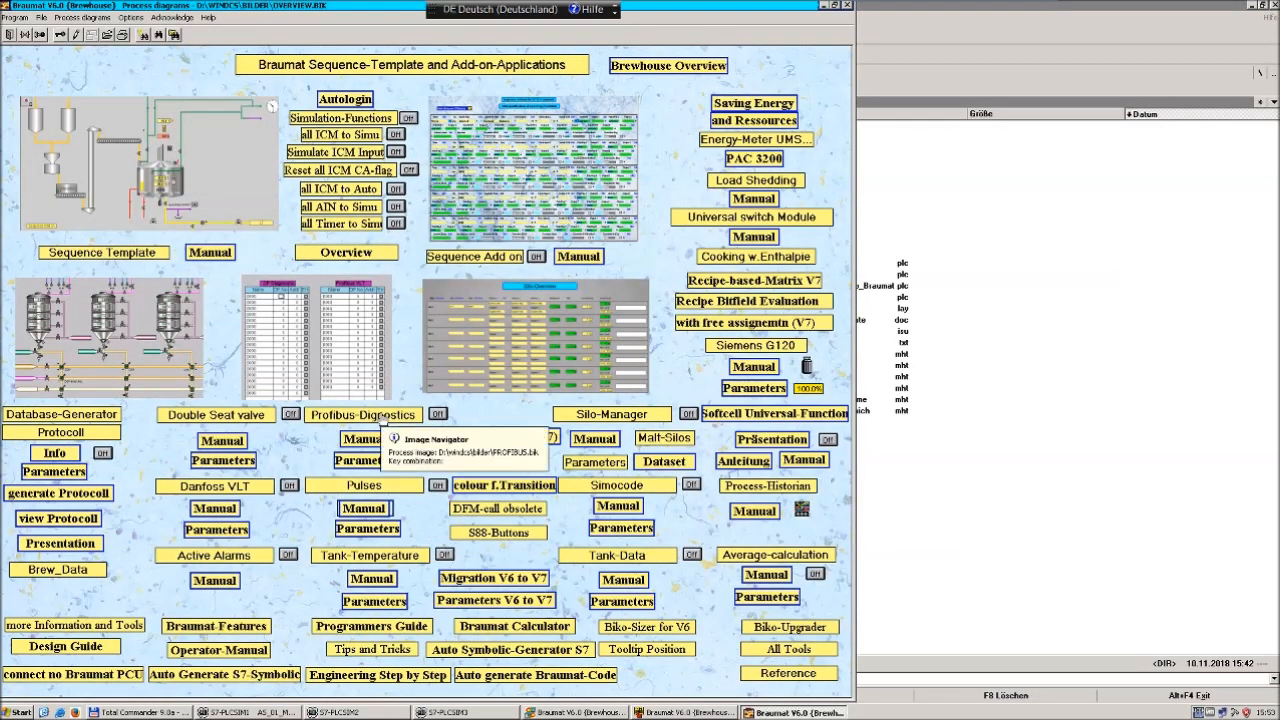
# Step: View the silo overview briefly, and in the Silo-Manager parameters assign 51_40_01AG14 as silo 1's first inlet ICM
pyautogui.click(618, 418)
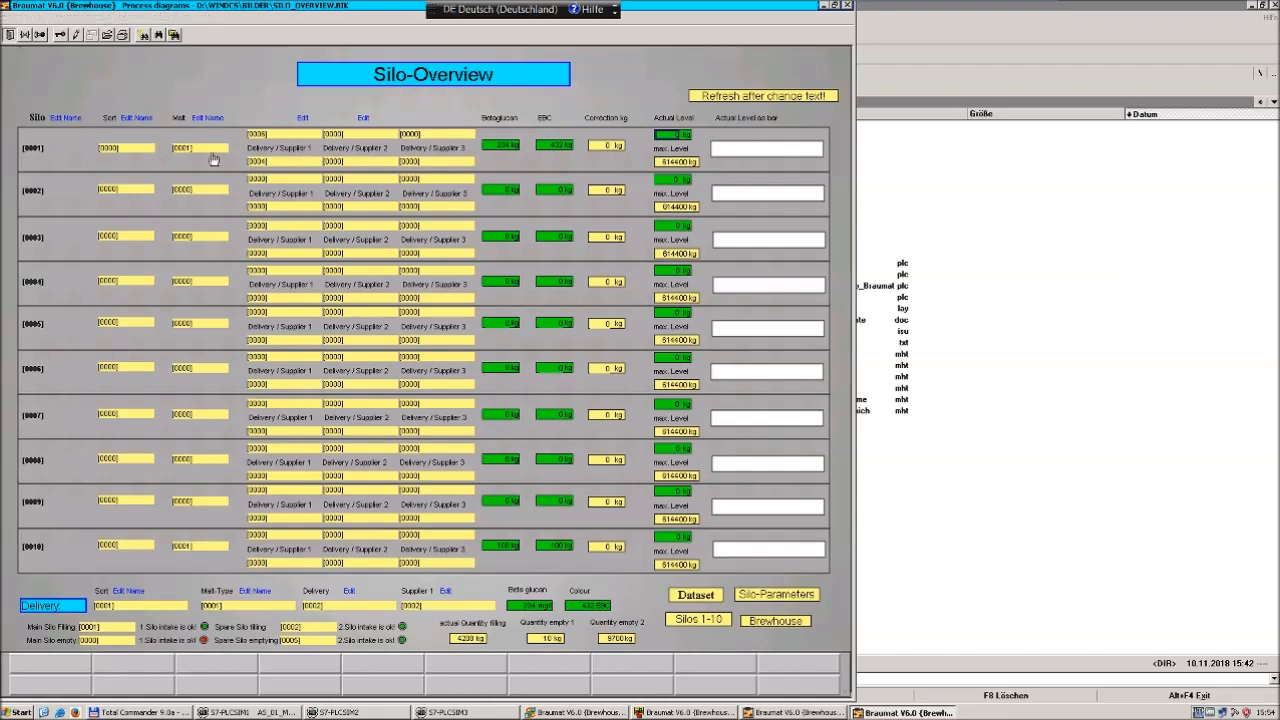
pyautogui.click(10, 34)
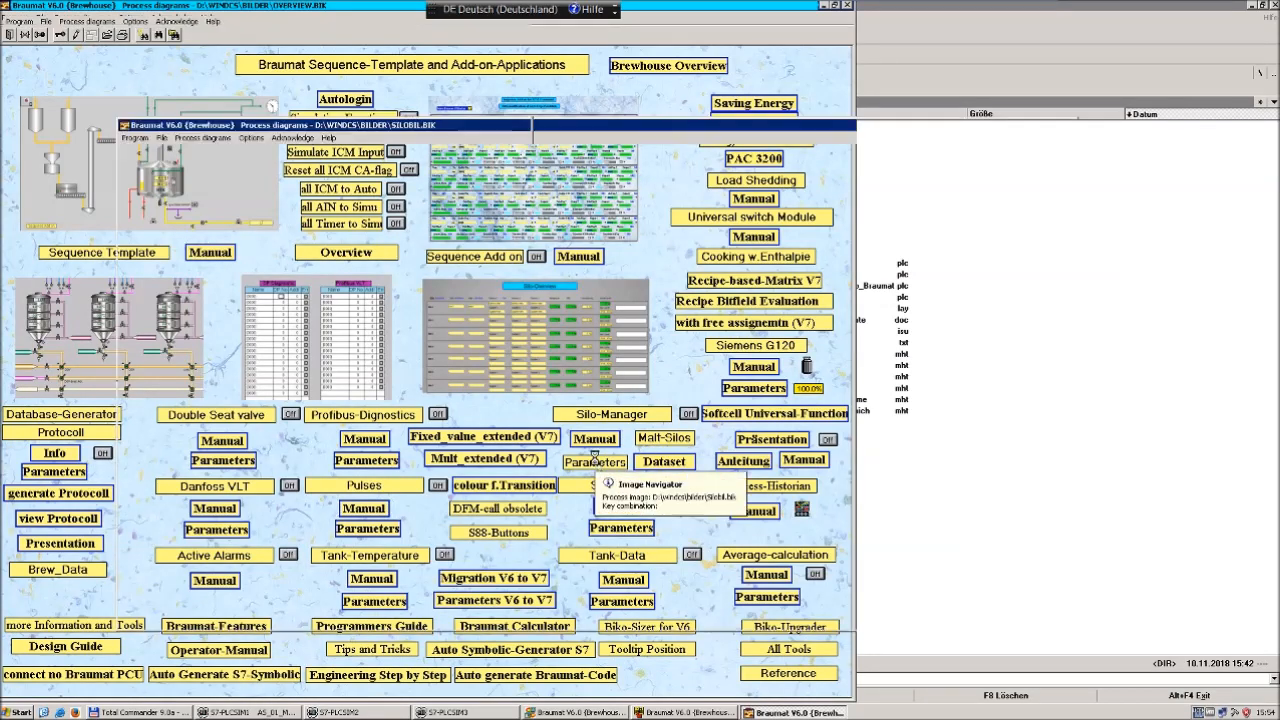
pyautogui.click(597, 462)
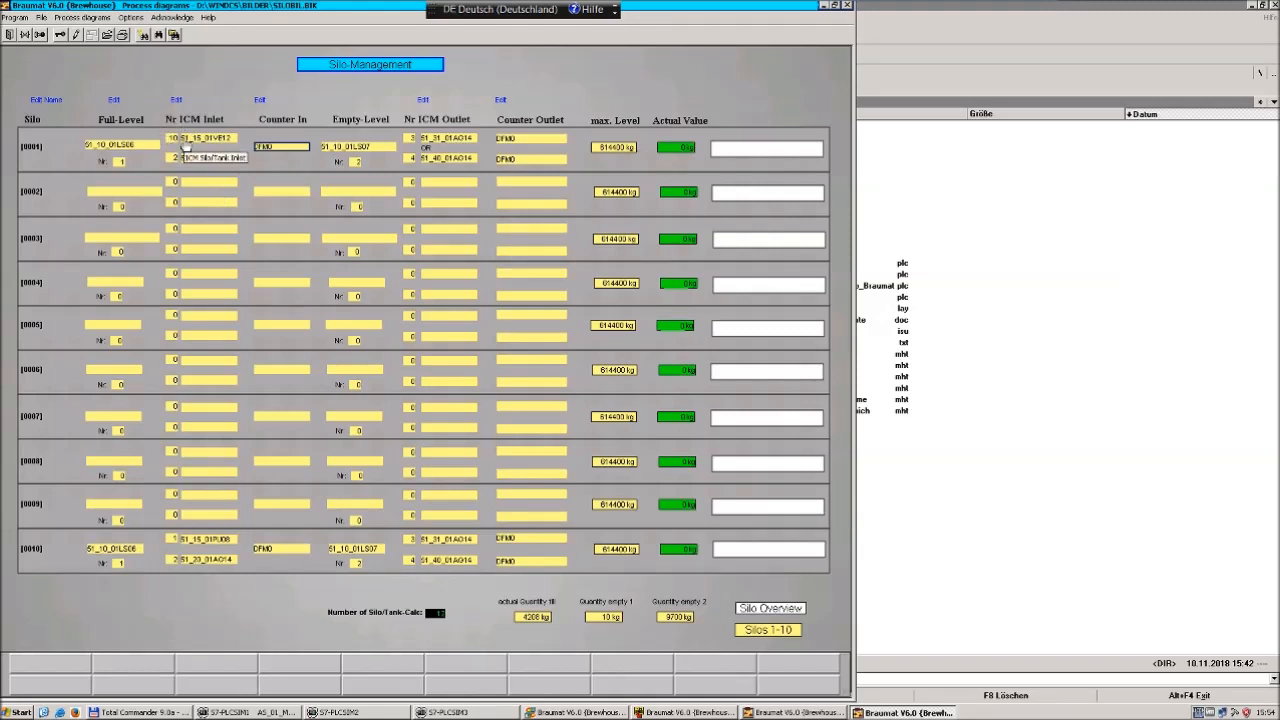
pyautogui.click(185, 142)
pyautogui.click(442, 388)
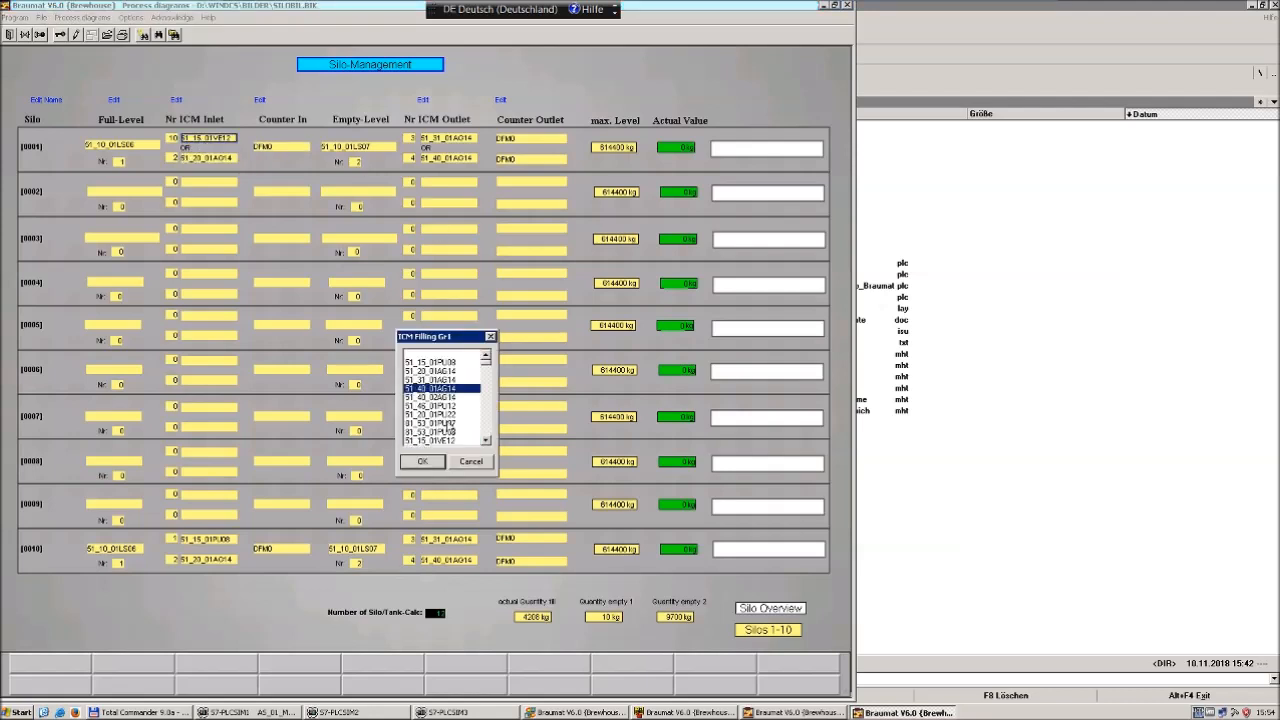
pyautogui.click(424, 462)
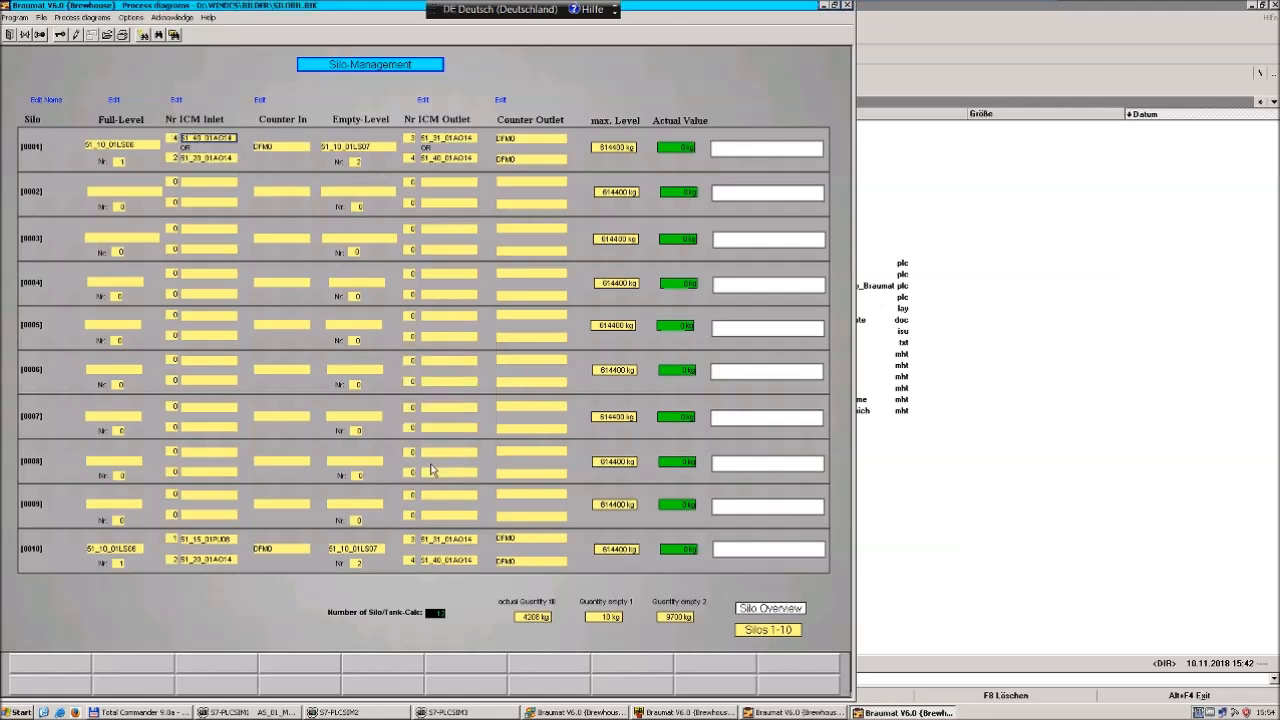
# Step: Check the selection lists for silo 1's filling counter and its empty-level input, cancelling each without a change
pyautogui.click(287, 151)
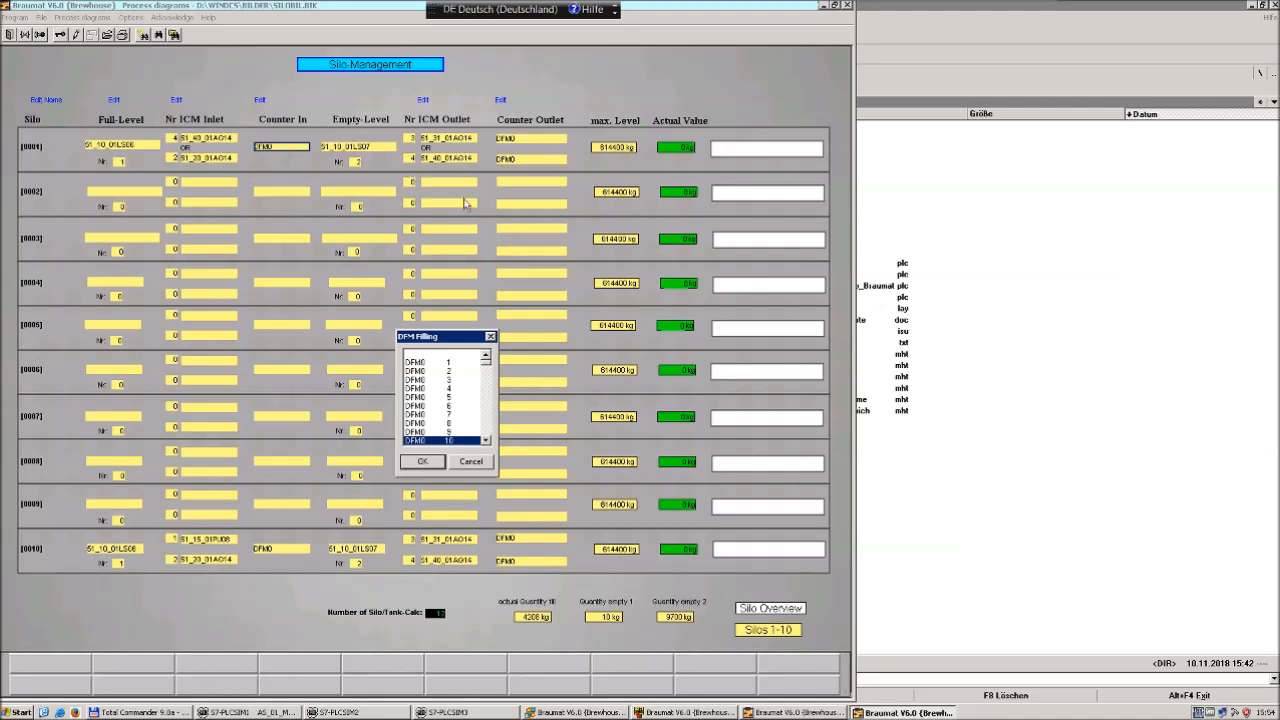
pyautogui.click(472, 462)
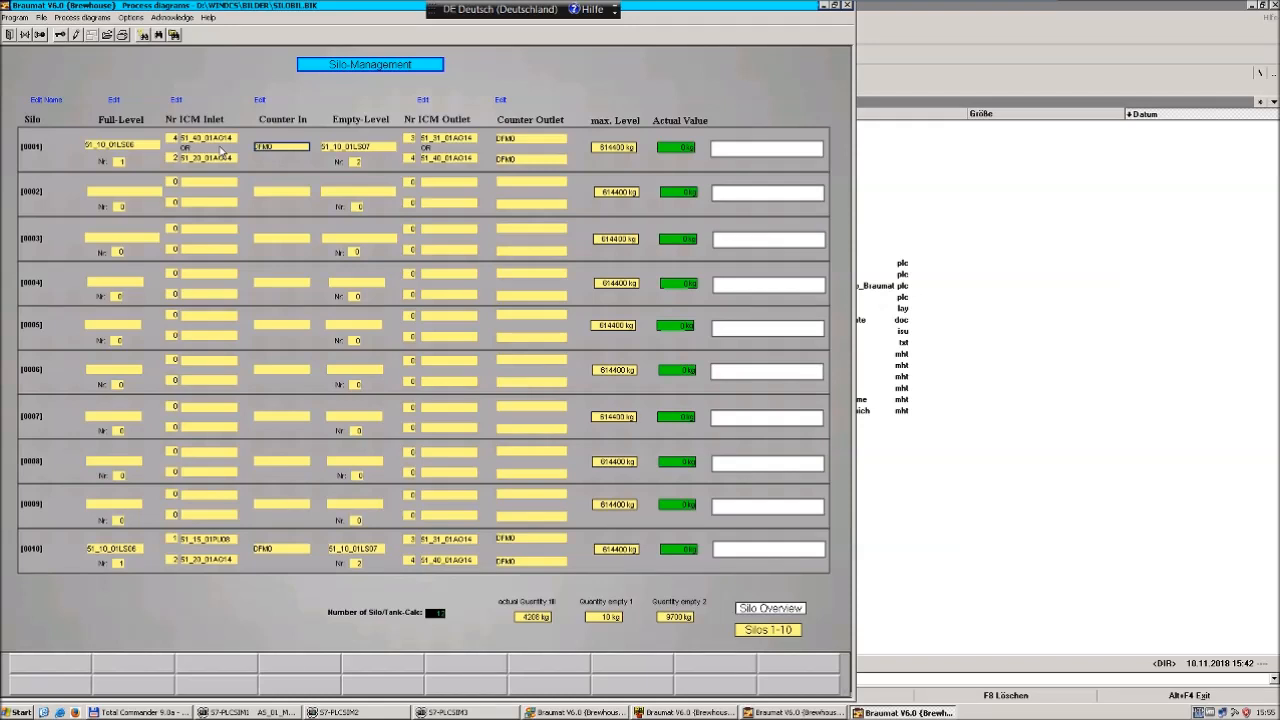
pyautogui.click(379, 150)
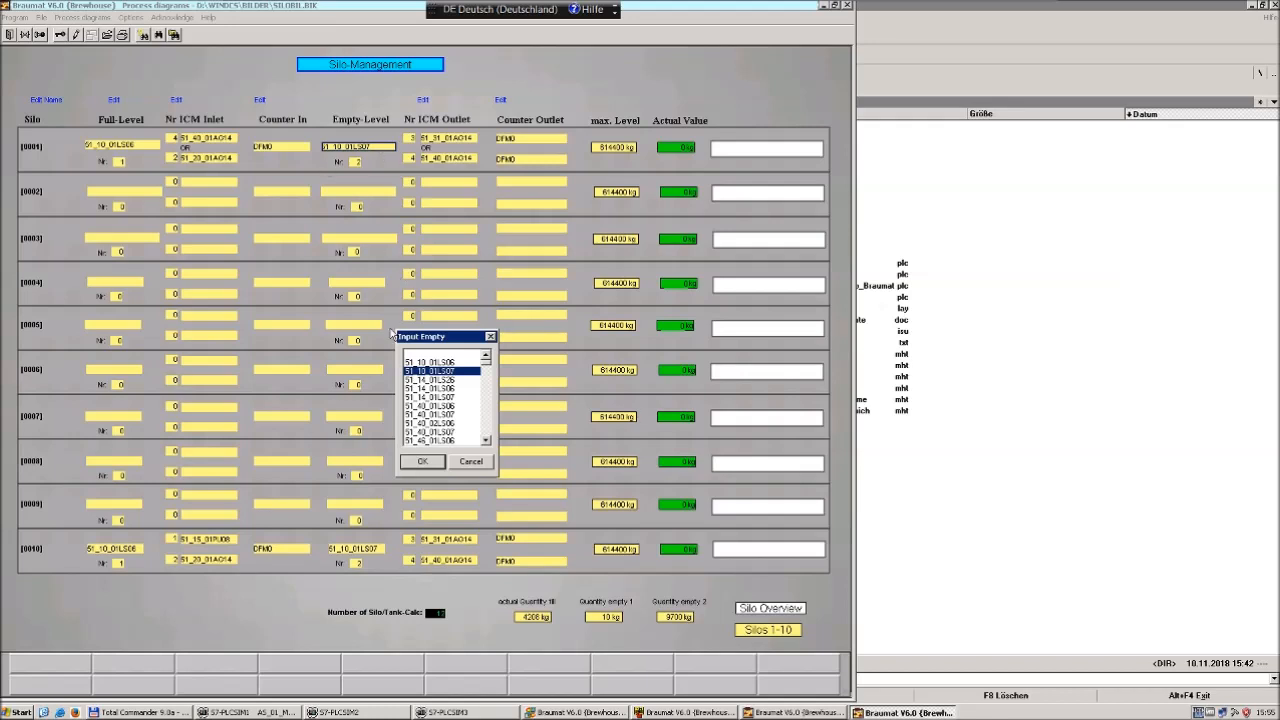
pyautogui.click(471, 462)
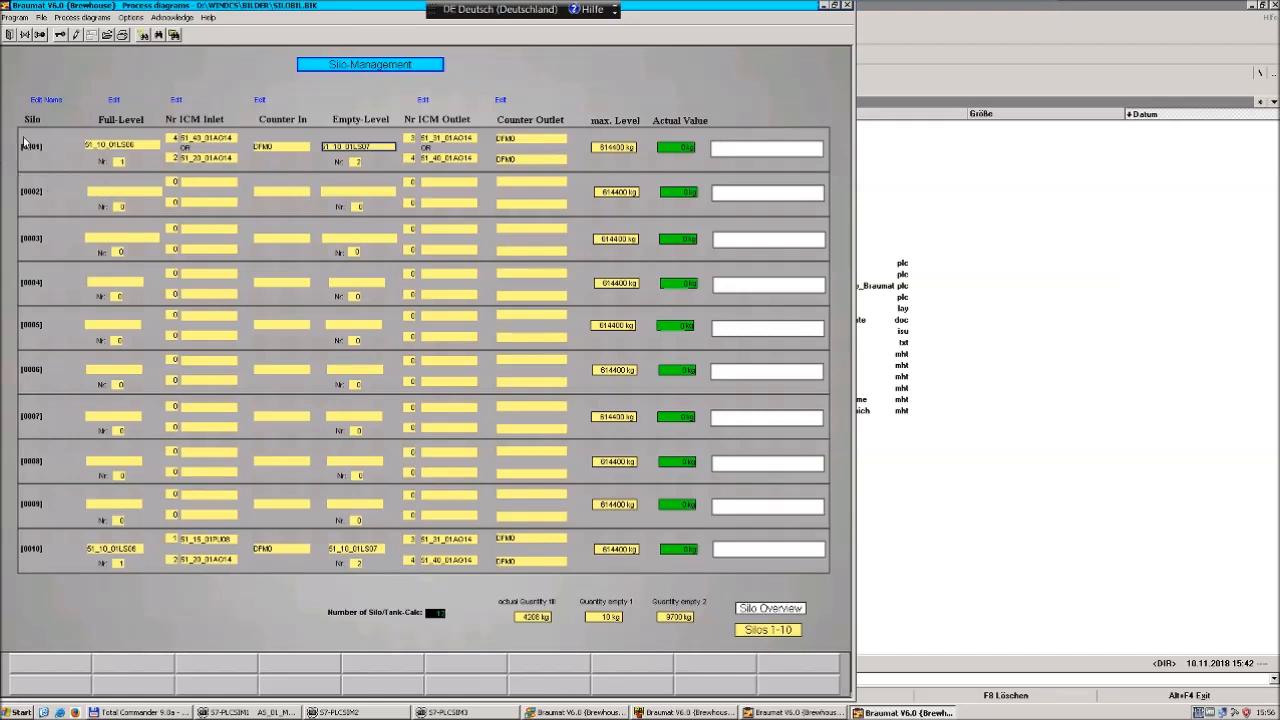
# Step: Open the silo name text for editing, decline creating the file, and close the editor and the silo management picture
pyautogui.click(48, 99)
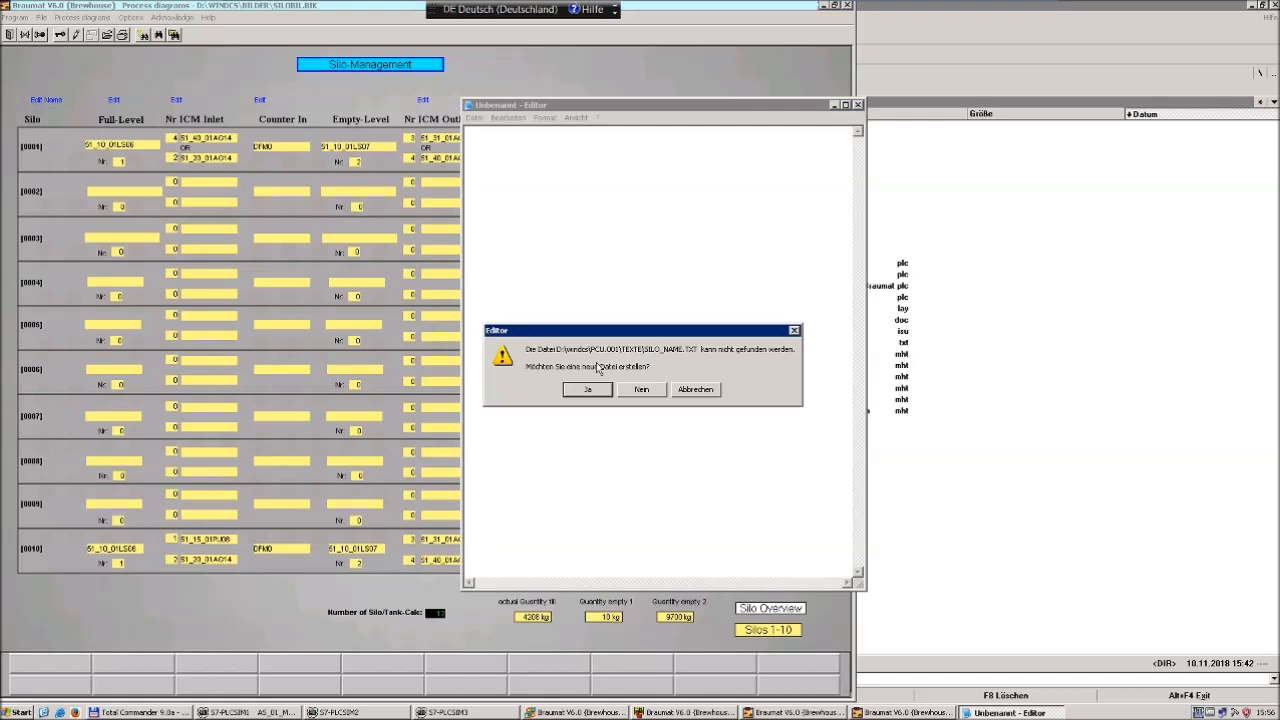
pyautogui.click(656, 391)
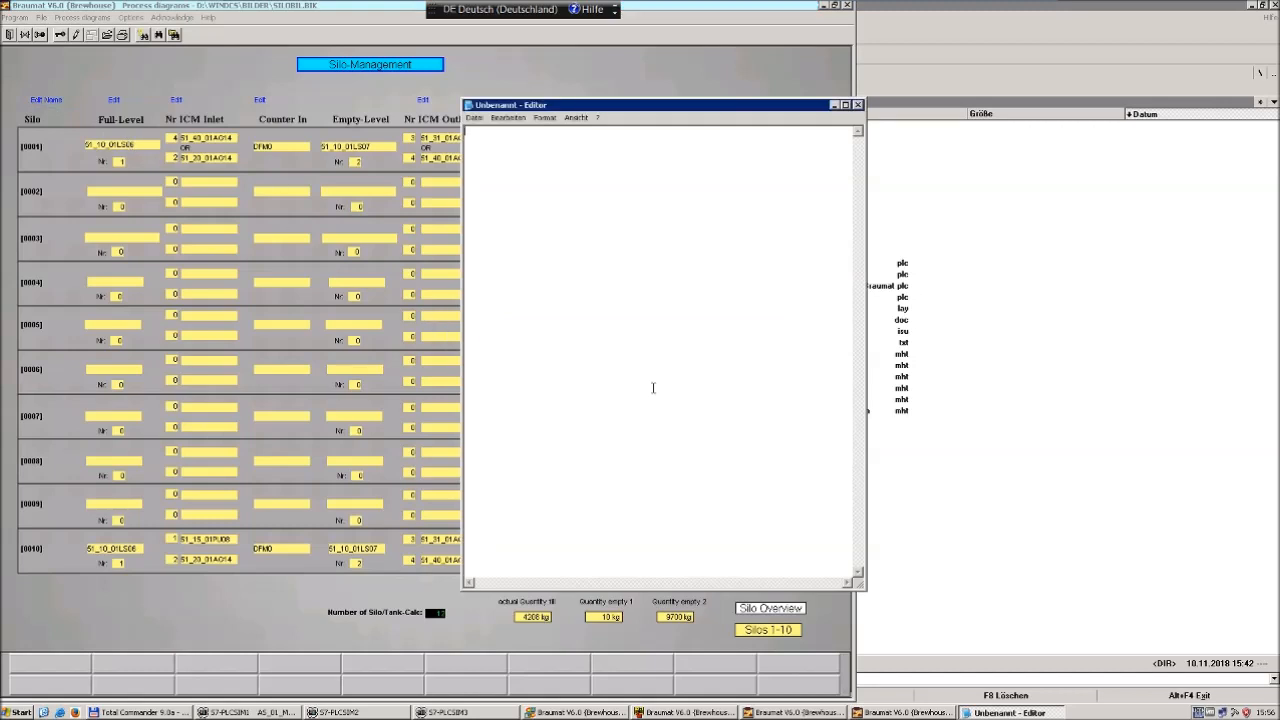
pyautogui.click(857, 105)
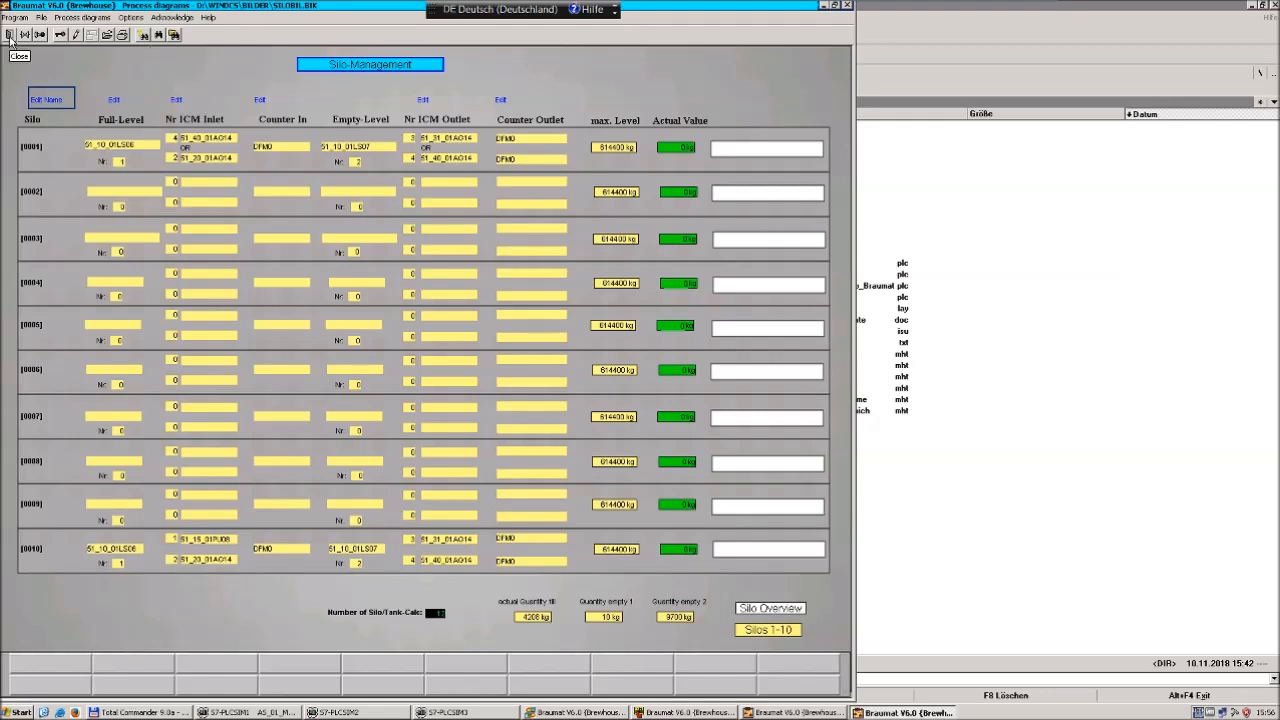
pyautogui.click(10, 36)
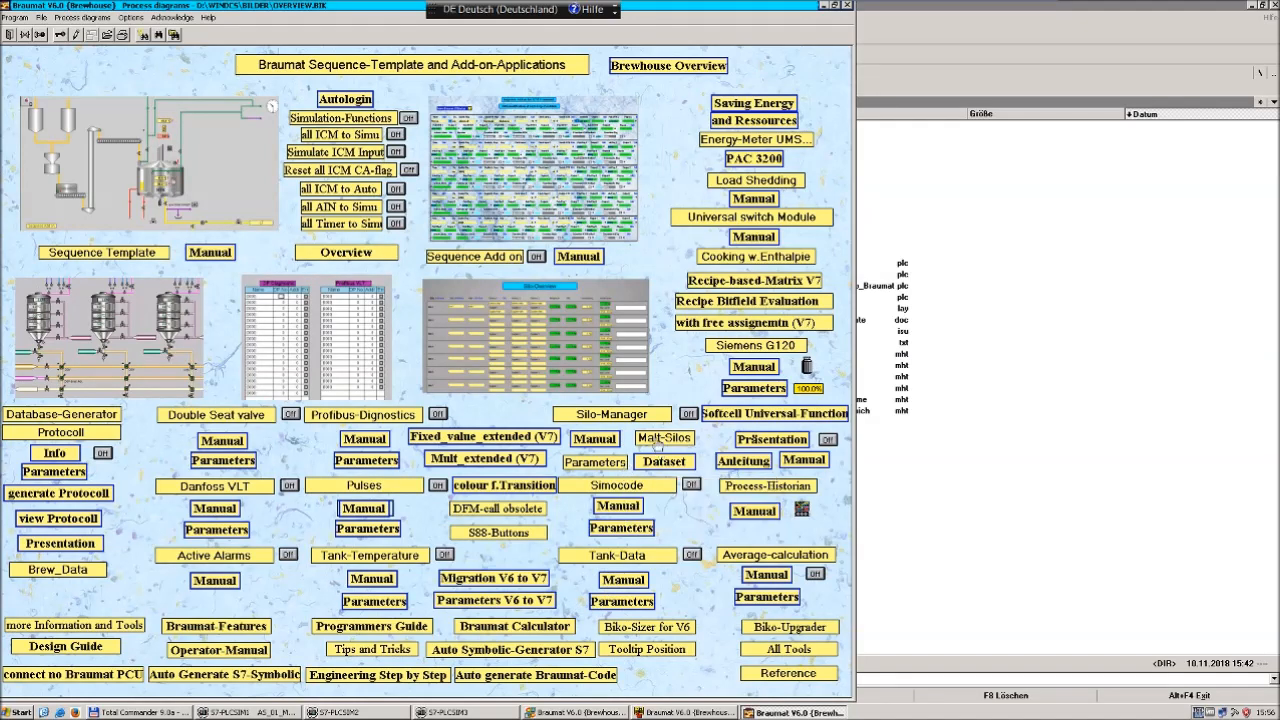
# Step: Inspect the Malt-Silos picture and silo 1's first delivery selection list, cancel the list, and return to the overview
pyautogui.click(660, 438)
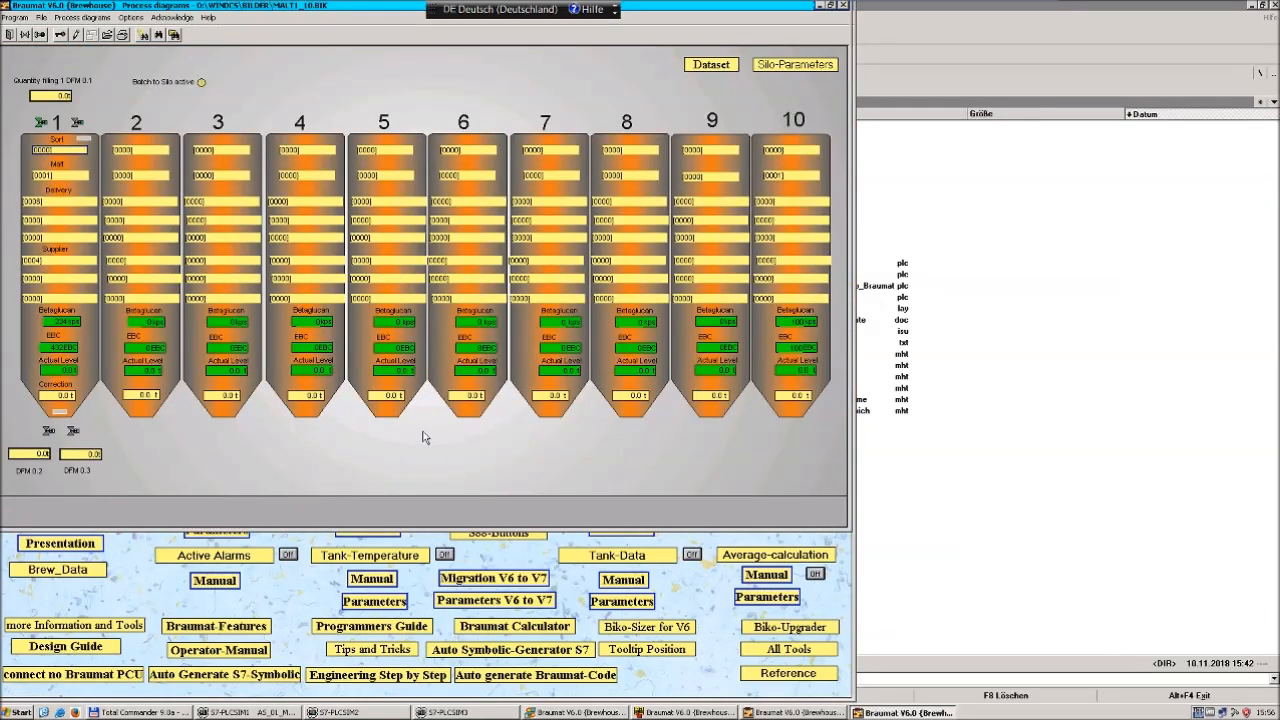
pyautogui.click(48, 204)
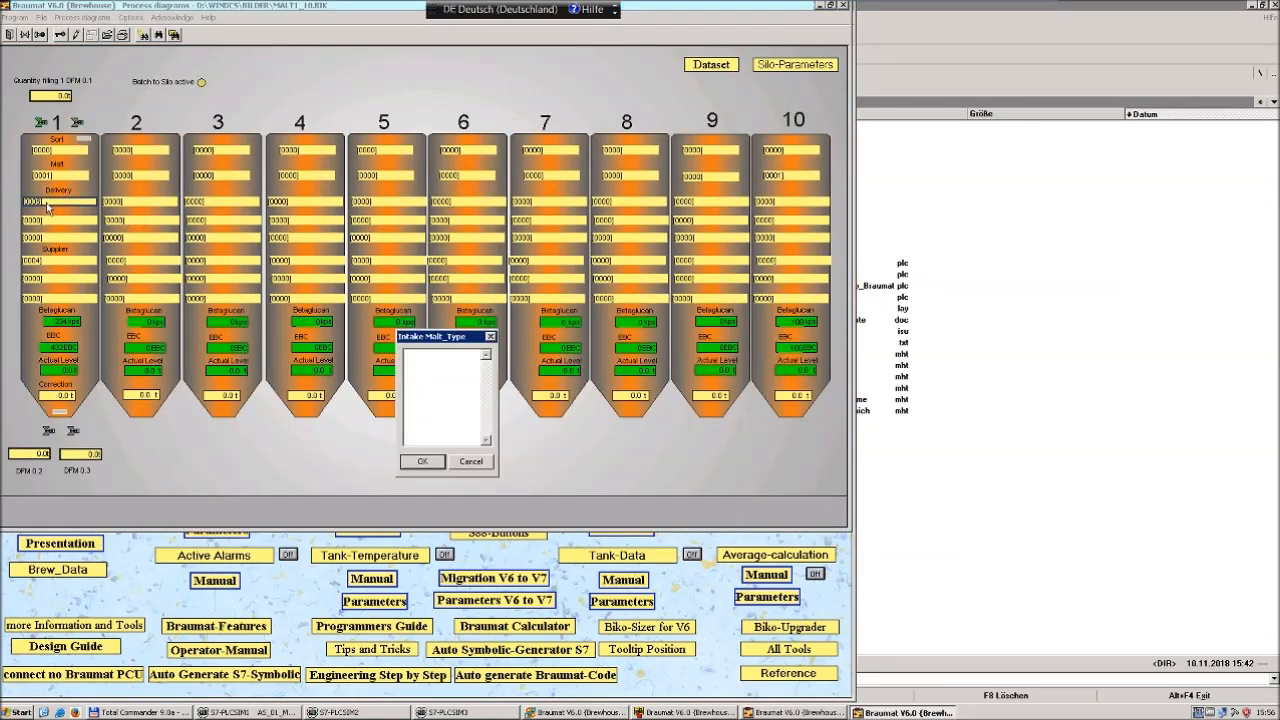
pyautogui.click(476, 464)
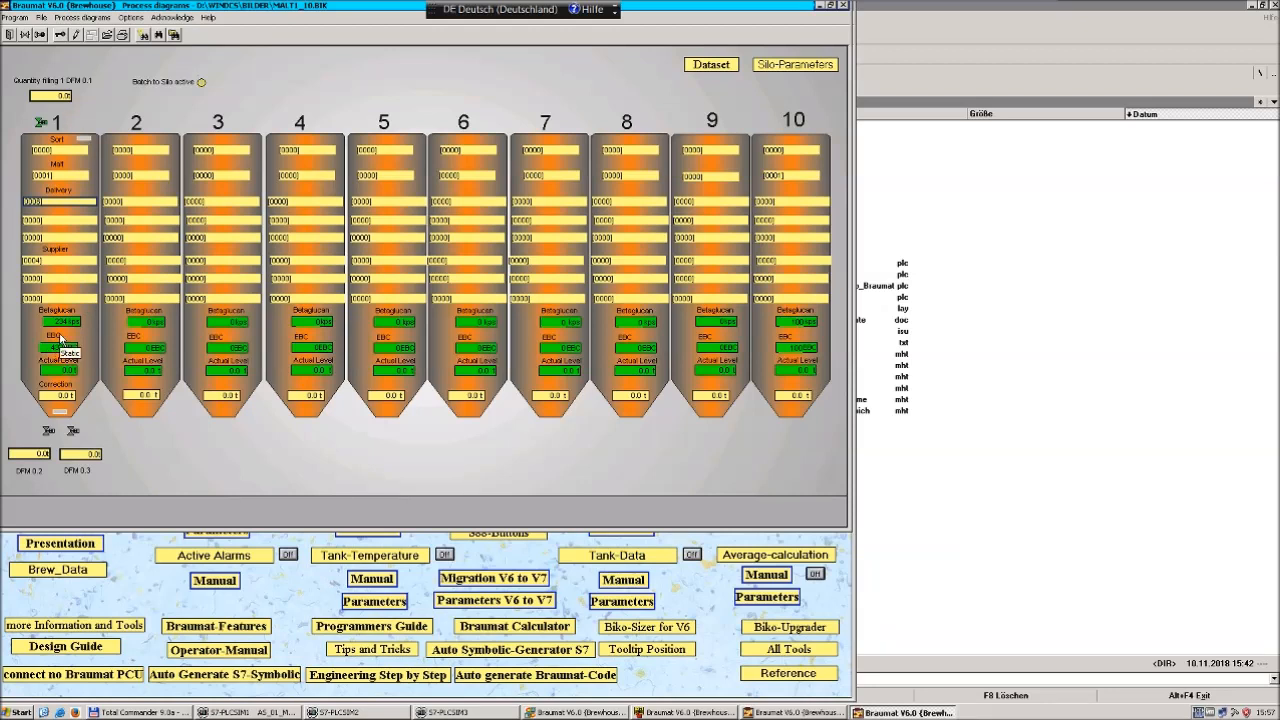
pyautogui.click(9, 35)
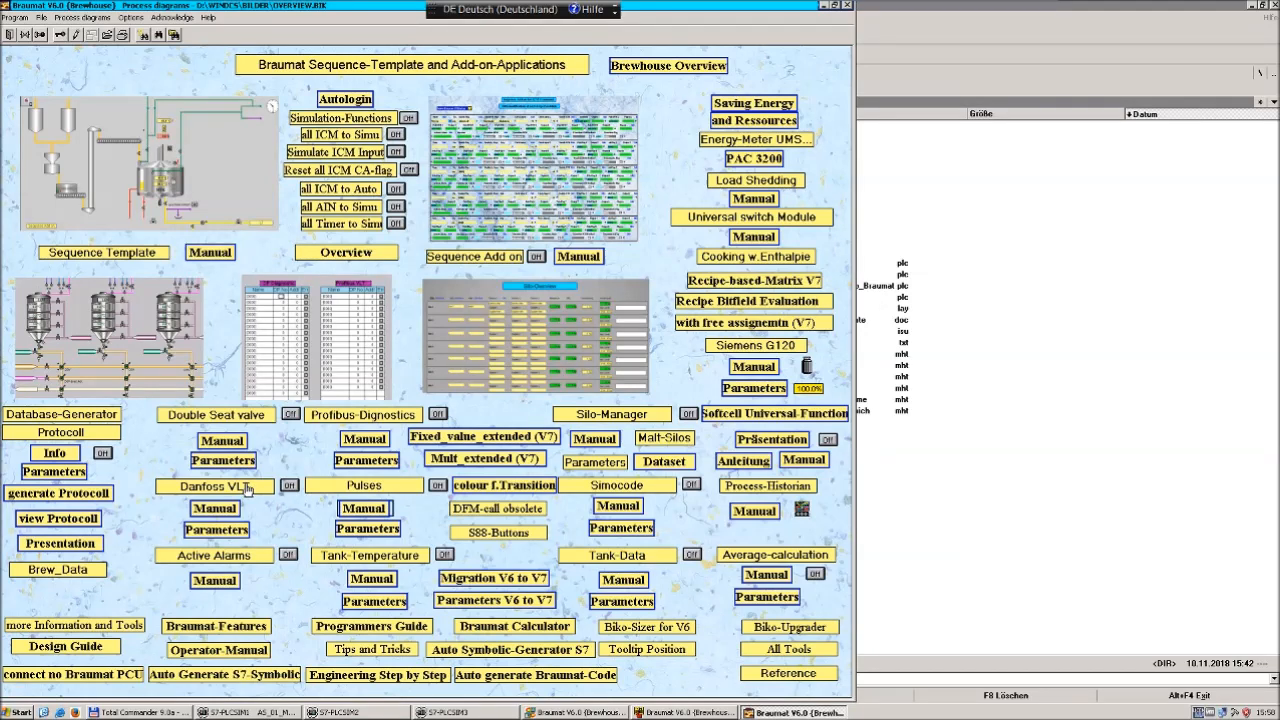
# Step: Browse the parametrization classes for the Danfoss VLT add-on, cancel without opening one, and exit to the overview
pyautogui.click(216, 530)
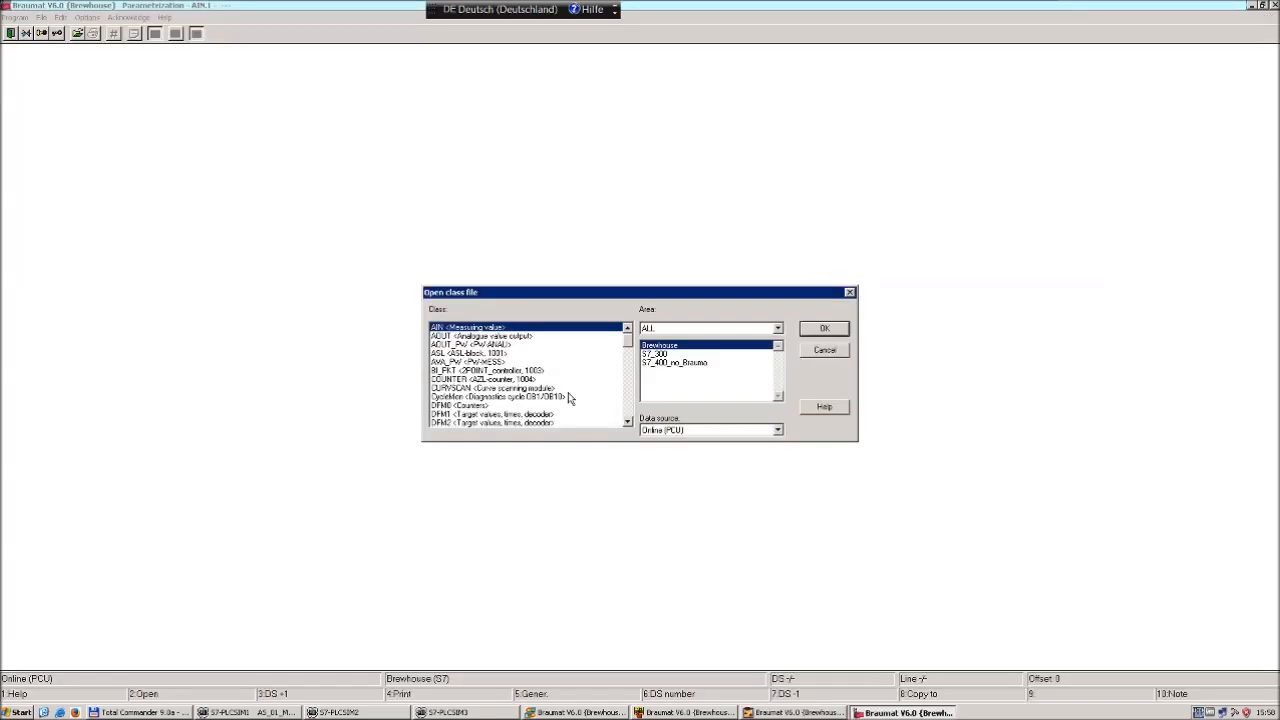
pyautogui.moveTo(630, 345); pyautogui.dragTo(634, 398)
pyautogui.click(826, 350)
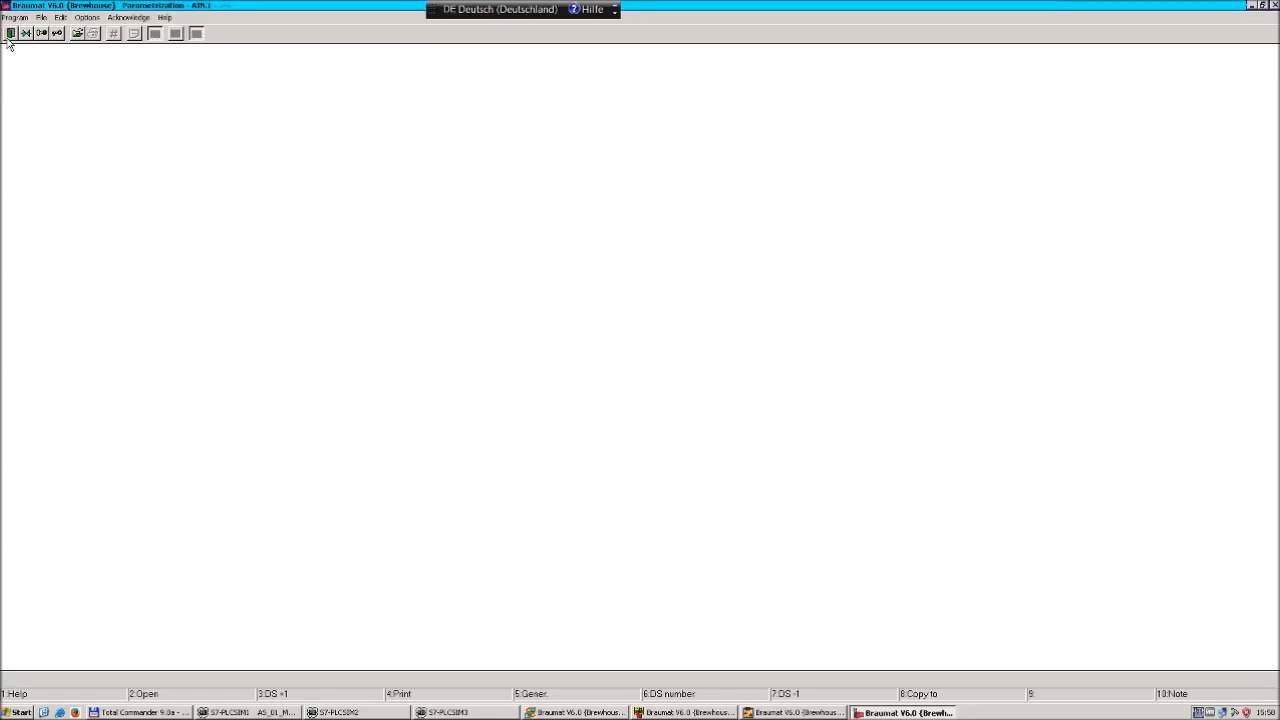
pyautogui.click(10, 34)
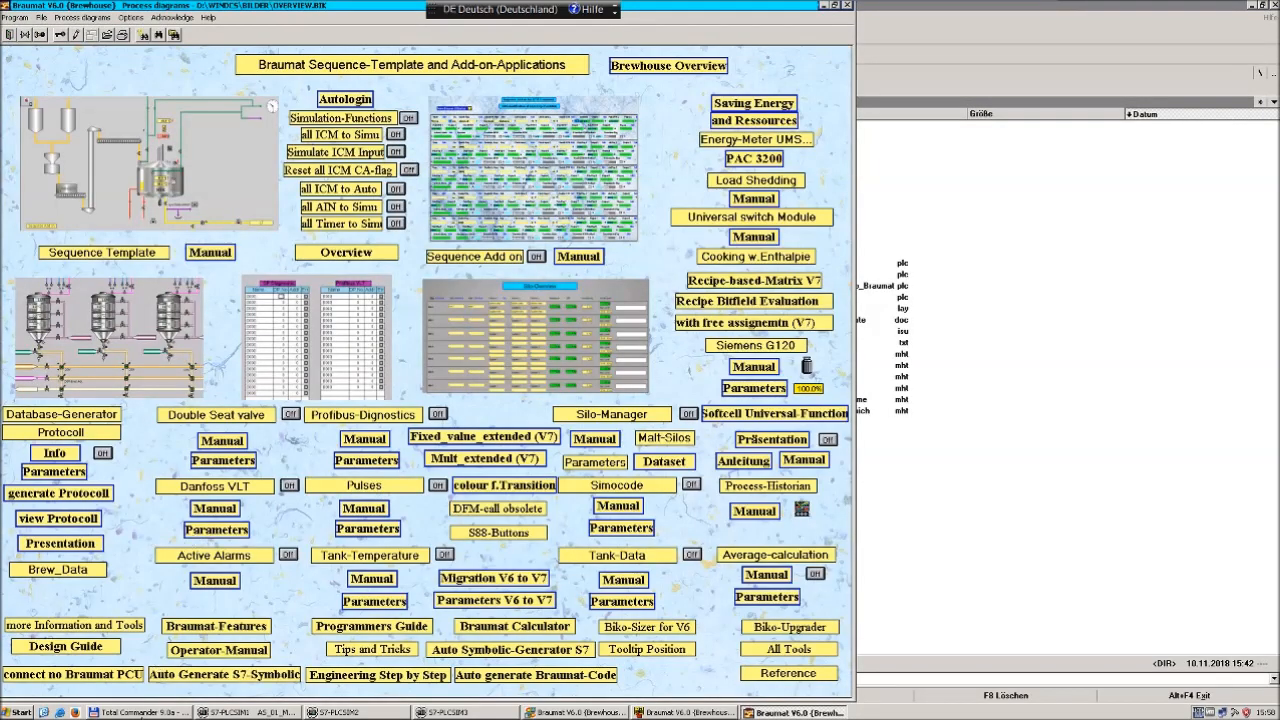
# Step: Switch to Total Commander, shut down Braumat, and open the add-on folder Add_ons\VLT\Windcs
pyautogui.click(135, 712)
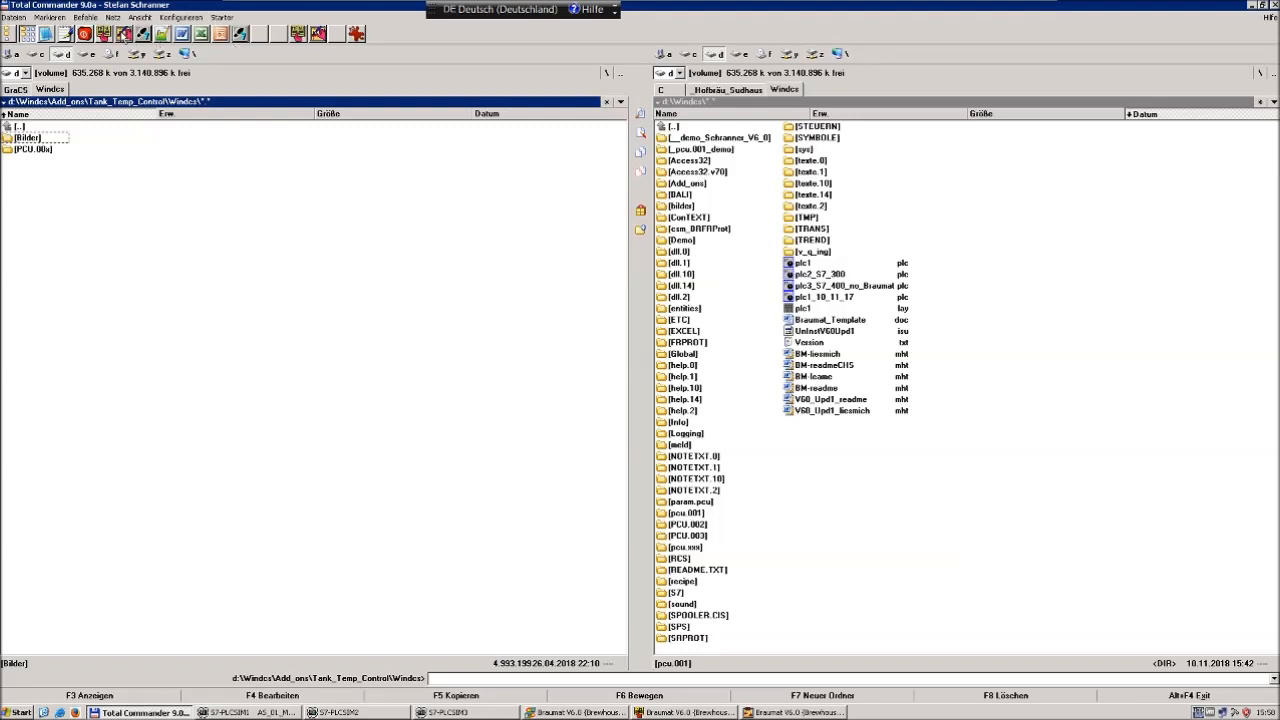
pyautogui.click(85, 34)
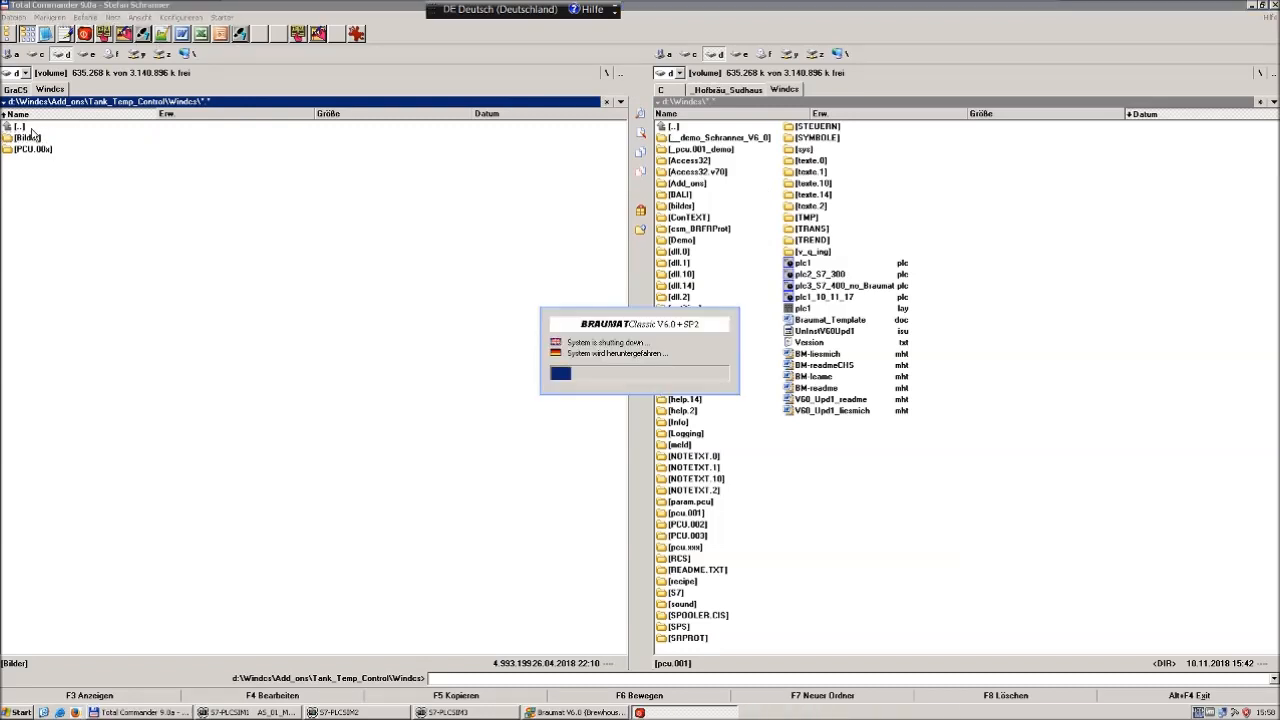
pyautogui.doubleClick(31, 128)
pyautogui.doubleClick(31, 128)
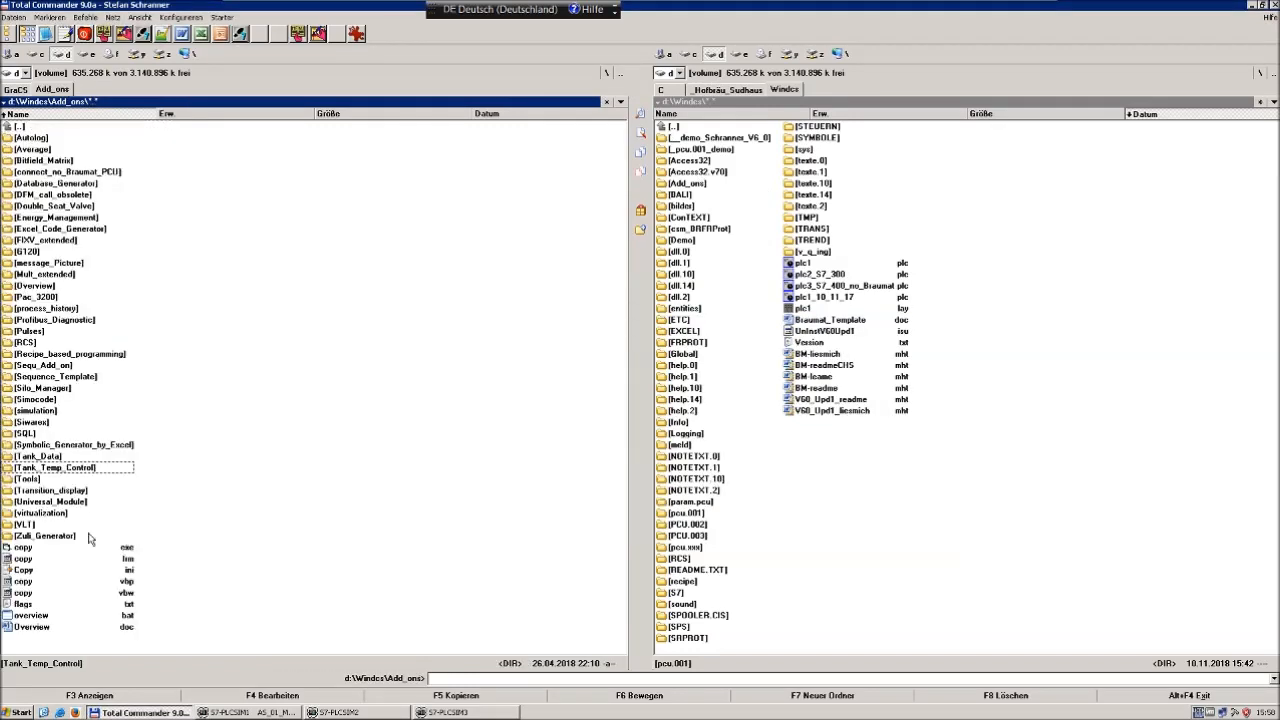
pyautogui.click(22, 528)
pyautogui.doubleClick(22, 528)
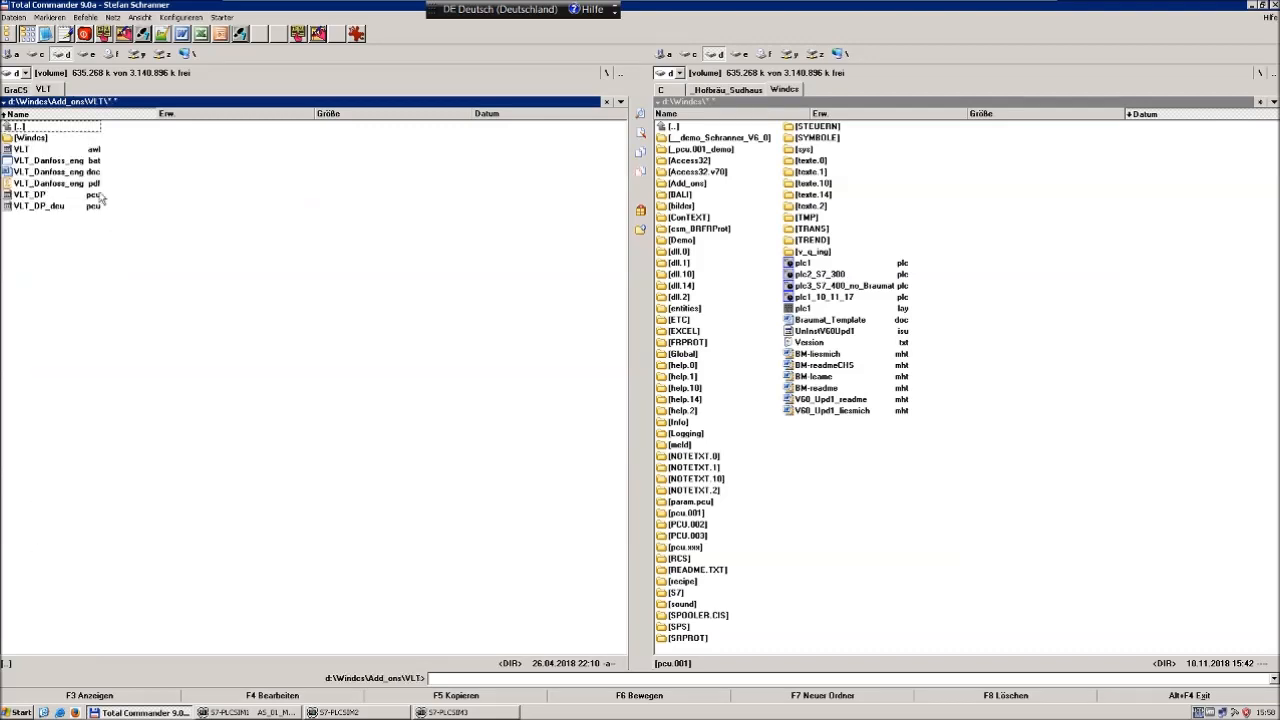
pyautogui.doubleClick(23, 138)
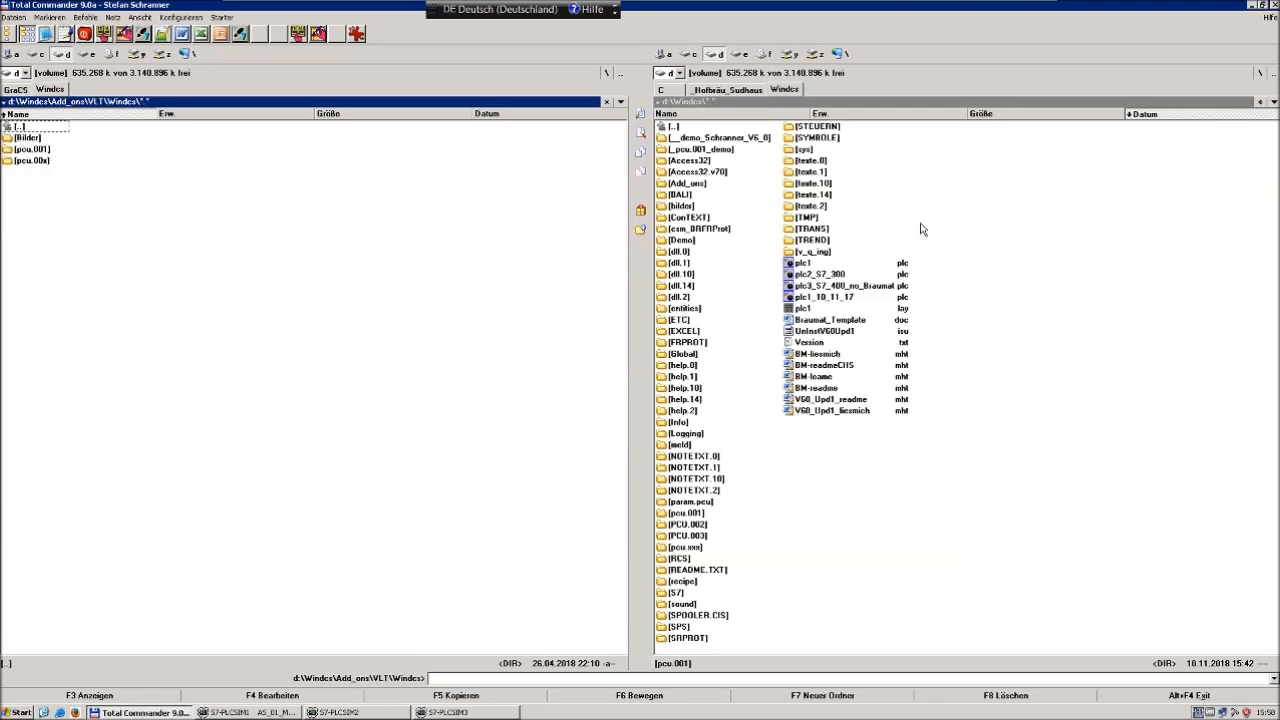
# Step: Copy VLT_DP.pcu from the VLT add-on's pcu.00x folder into the d:\Windcs\pcu.001 folder
pyautogui.doubleClick(701, 513)
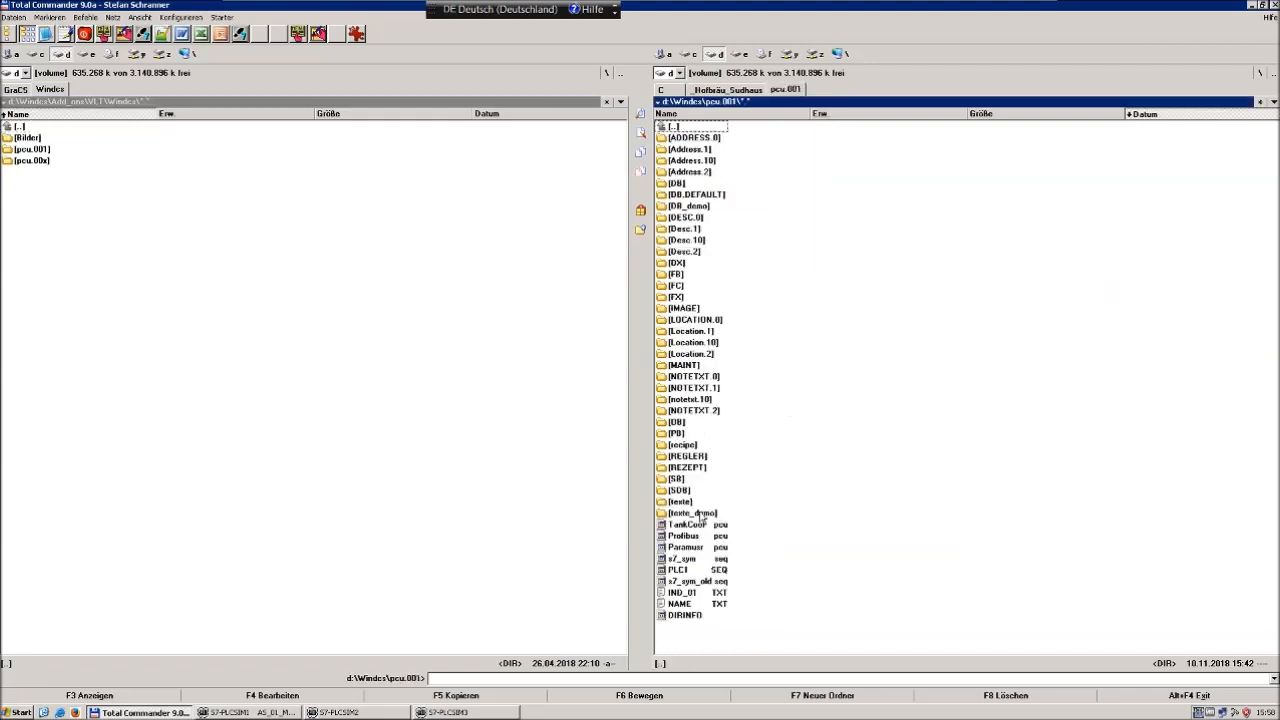
pyautogui.doubleClick(36, 149)
pyautogui.doubleClick(20, 128)
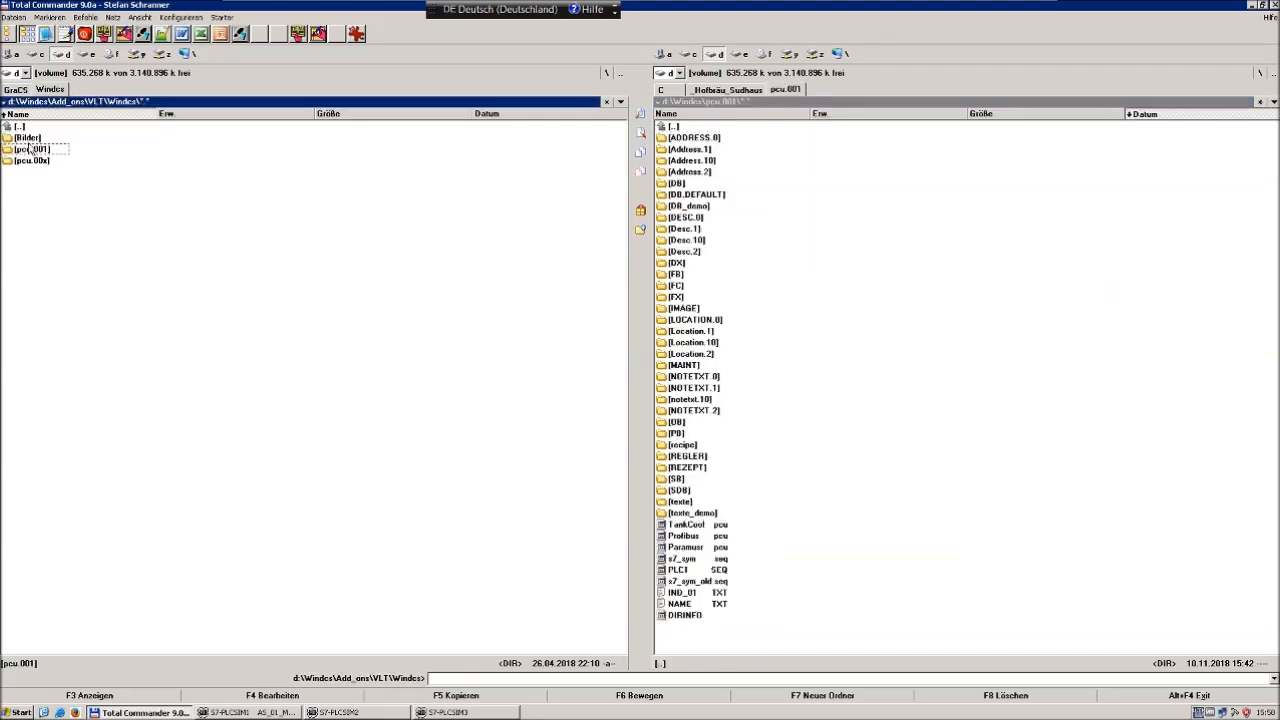
pyautogui.doubleClick(28, 161)
pyautogui.click(28, 163)
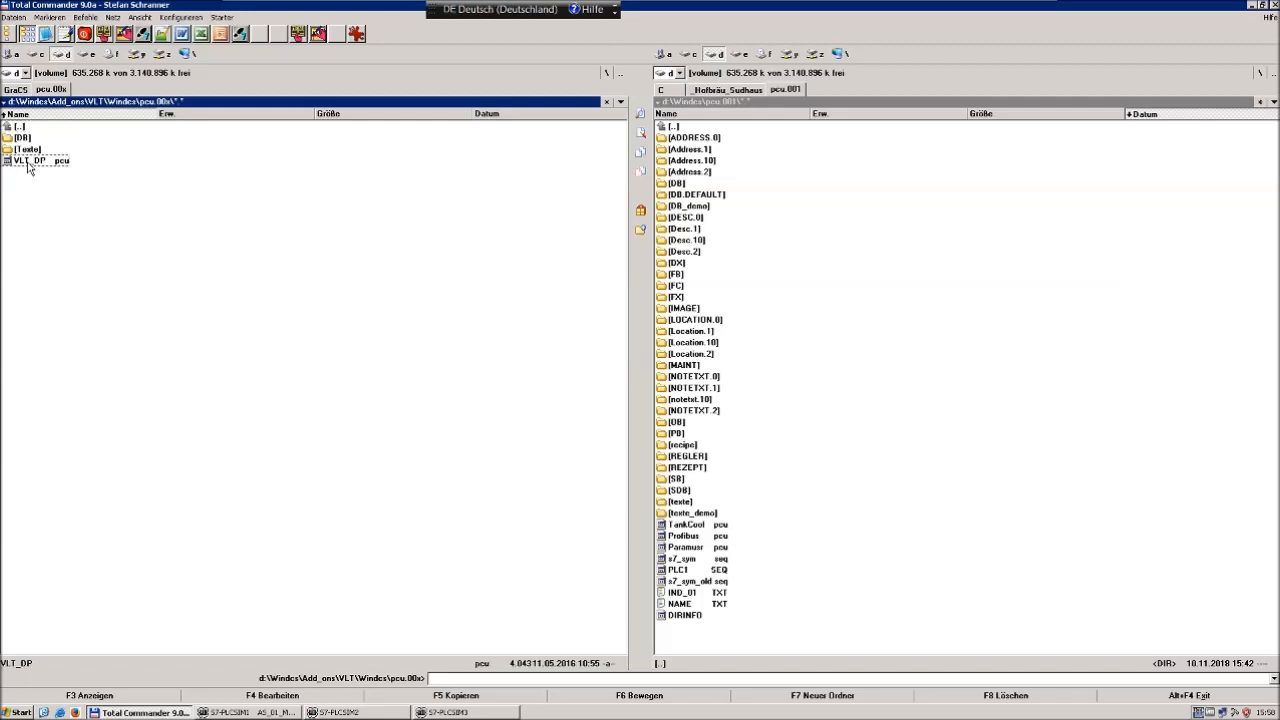
pyautogui.press('F5')
pyautogui.press('Return')
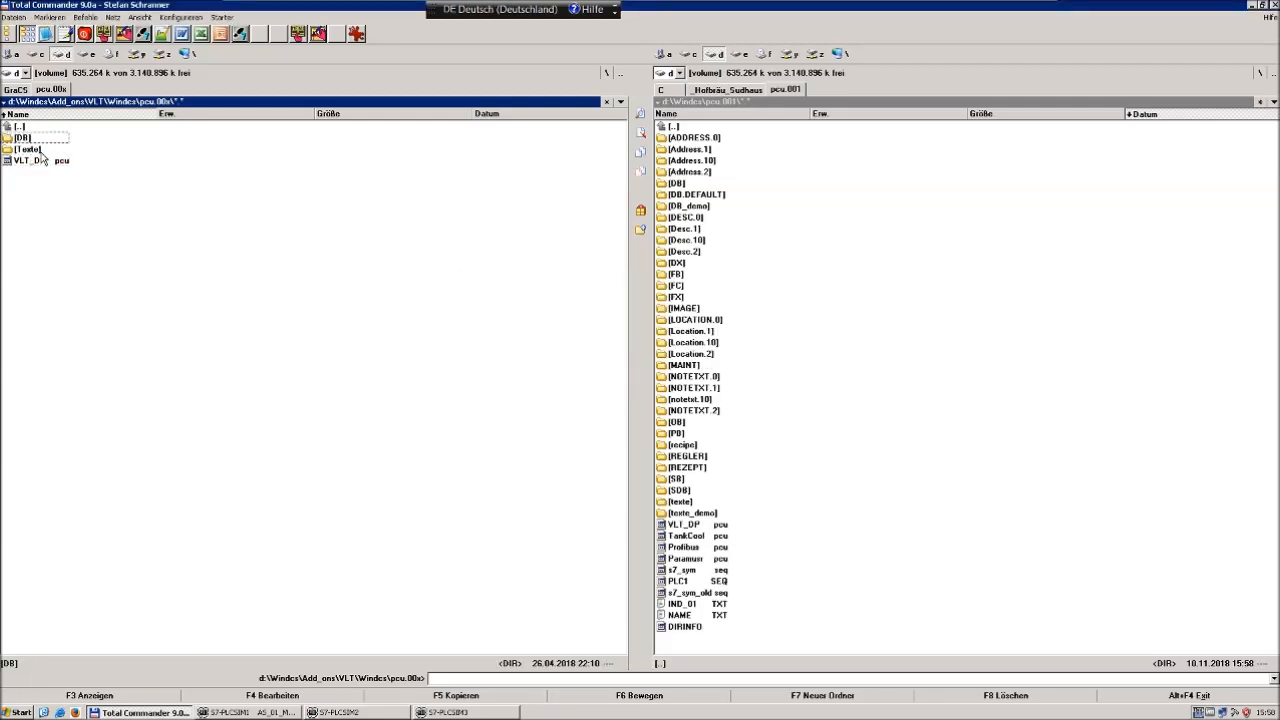
# Step: Copy the VLT add-on's DB and Texte folders into d:\Windcs\pcu.001, overwriting all older files
pyautogui.keyDown('shift'); pyautogui.click(34, 149); pyautogui.keyUp('shift')
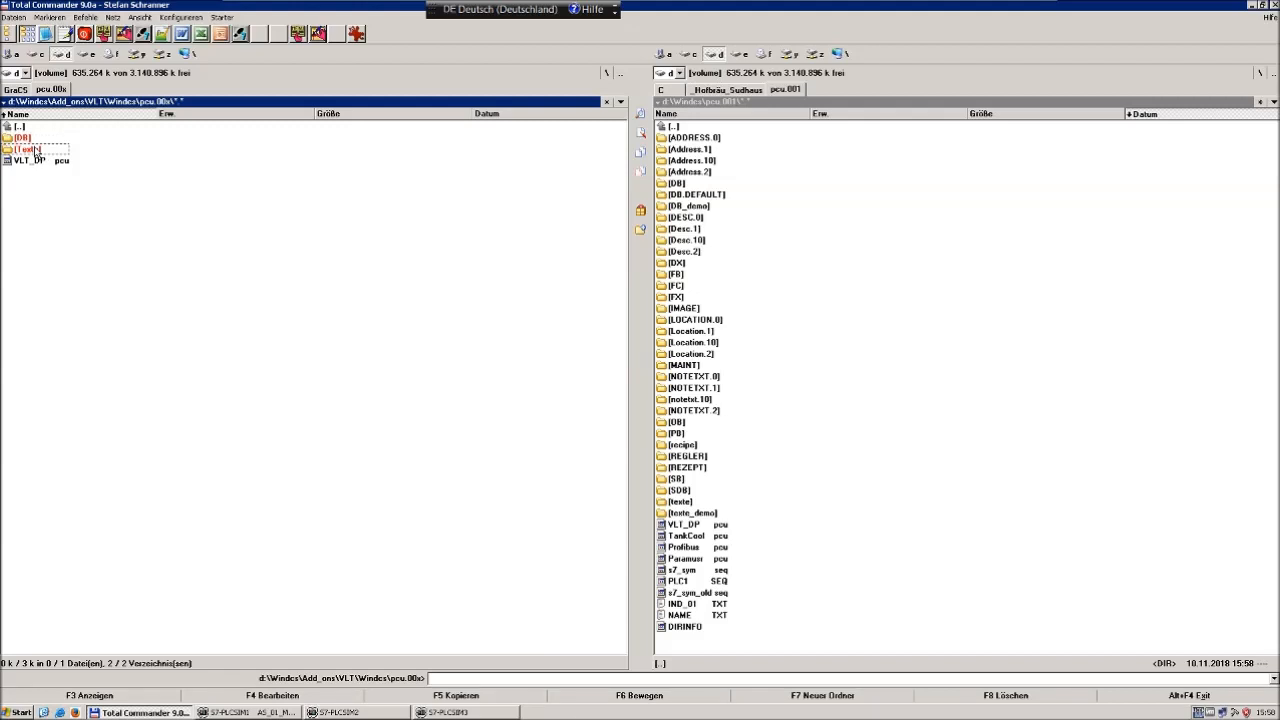
pyautogui.press('F5')
pyautogui.press('Return')
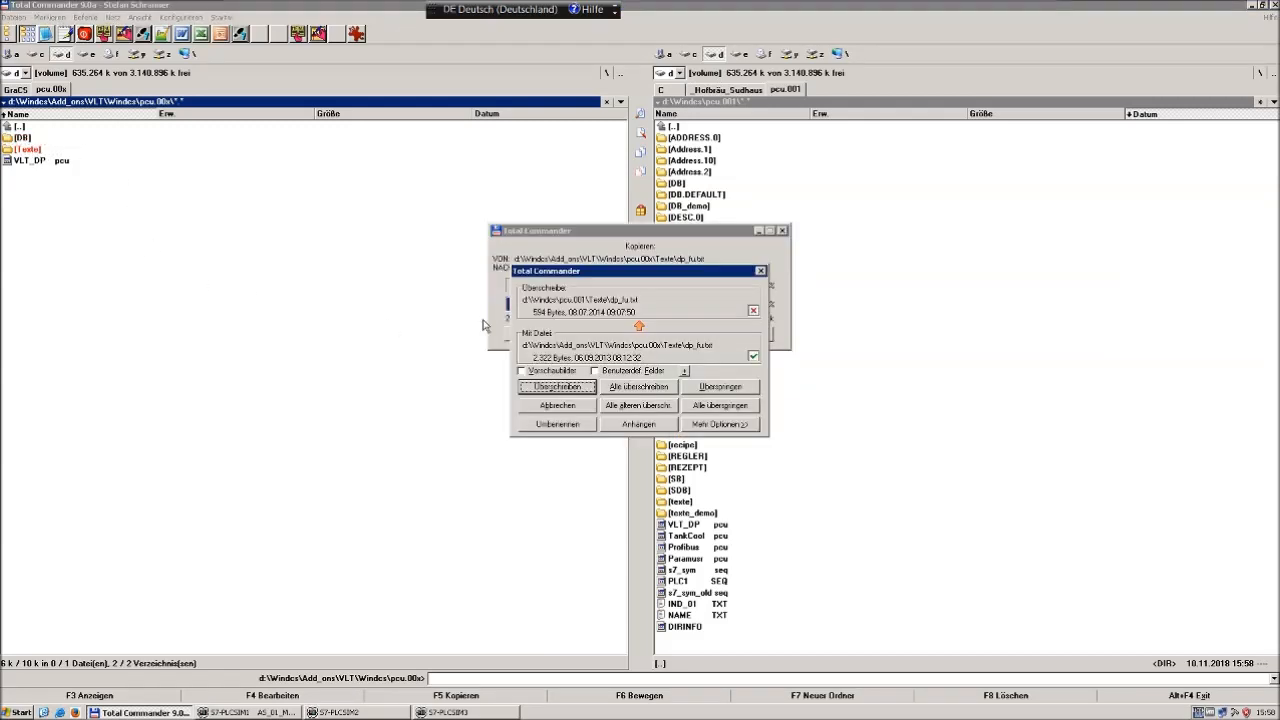
pyautogui.click(660, 405)
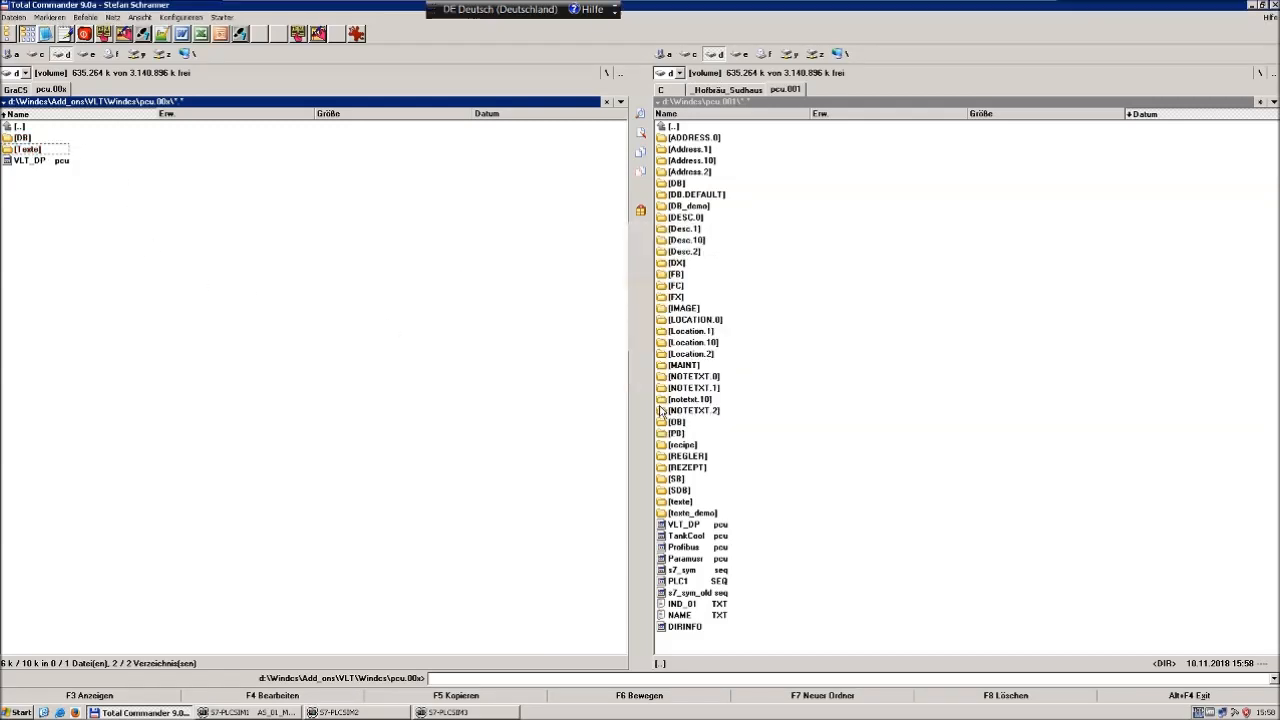
# Step: Restart Braumat, minimize the PCU server window, and open the parametrization tool from the engineering tools
pyautogui.click(103, 34)
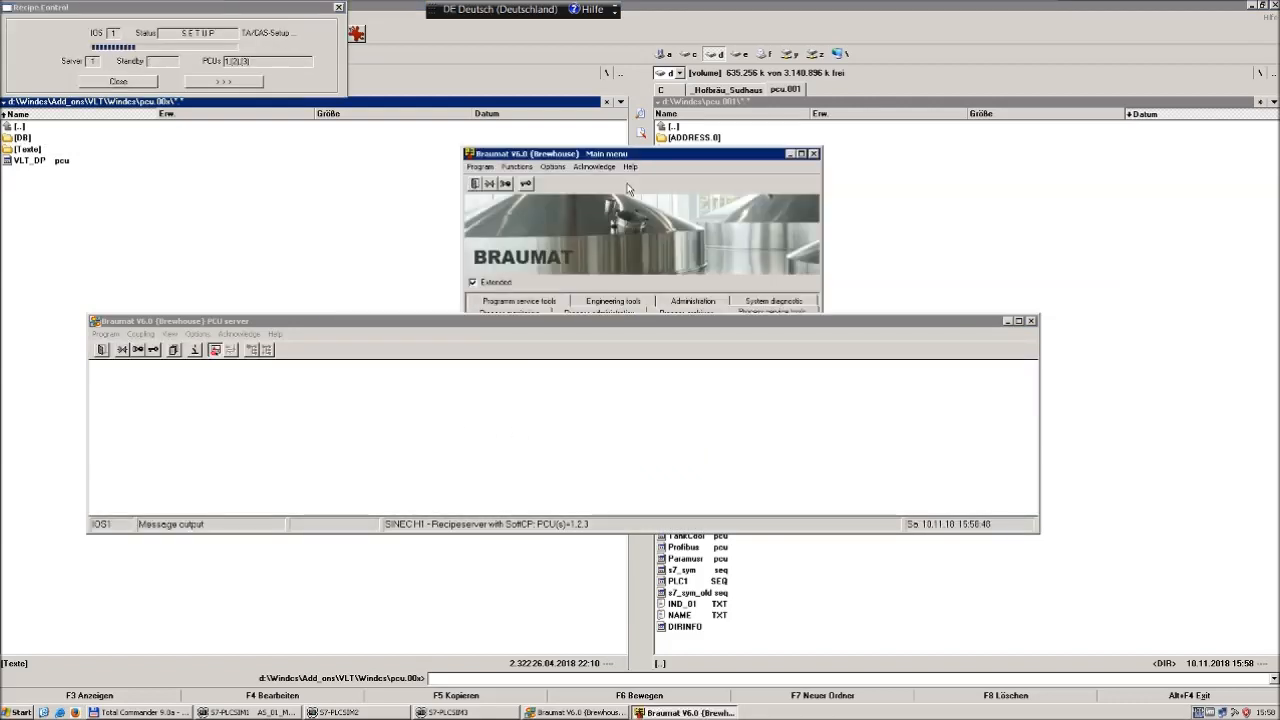
pyautogui.click(1007, 321)
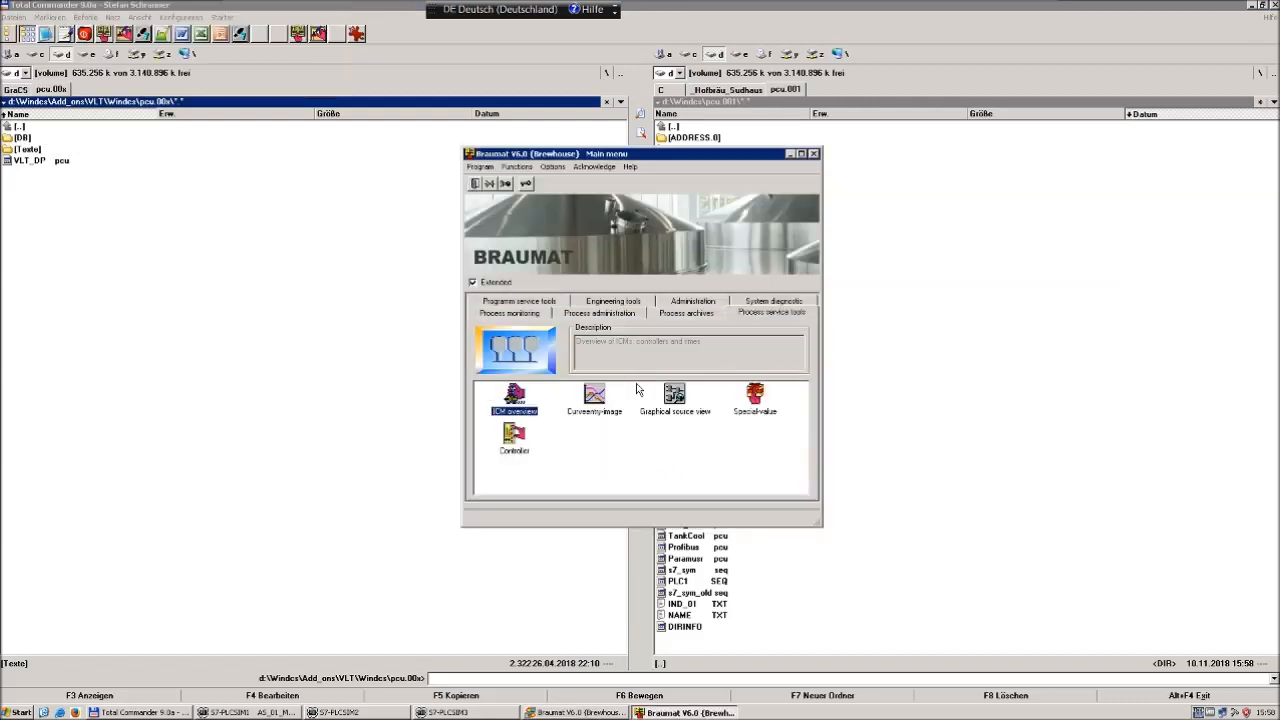
pyautogui.click(613, 301)
pyautogui.doubleClick(592, 395)
# Step: Try to open the VLT (Danfoss VLT, 40200) class with the Online (PCU) data source
pyautogui.moveTo(633, 342); pyautogui.dragTo(629, 425)
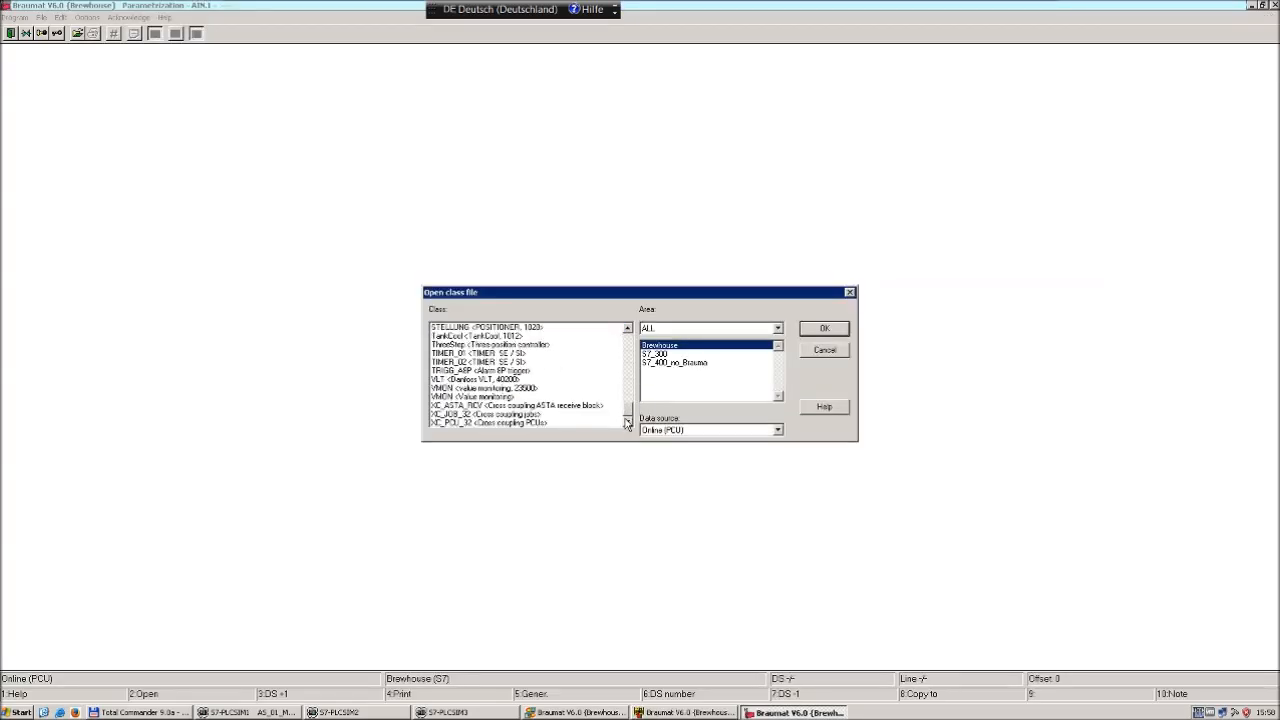
pyautogui.click(478, 380)
pyautogui.click(816, 331)
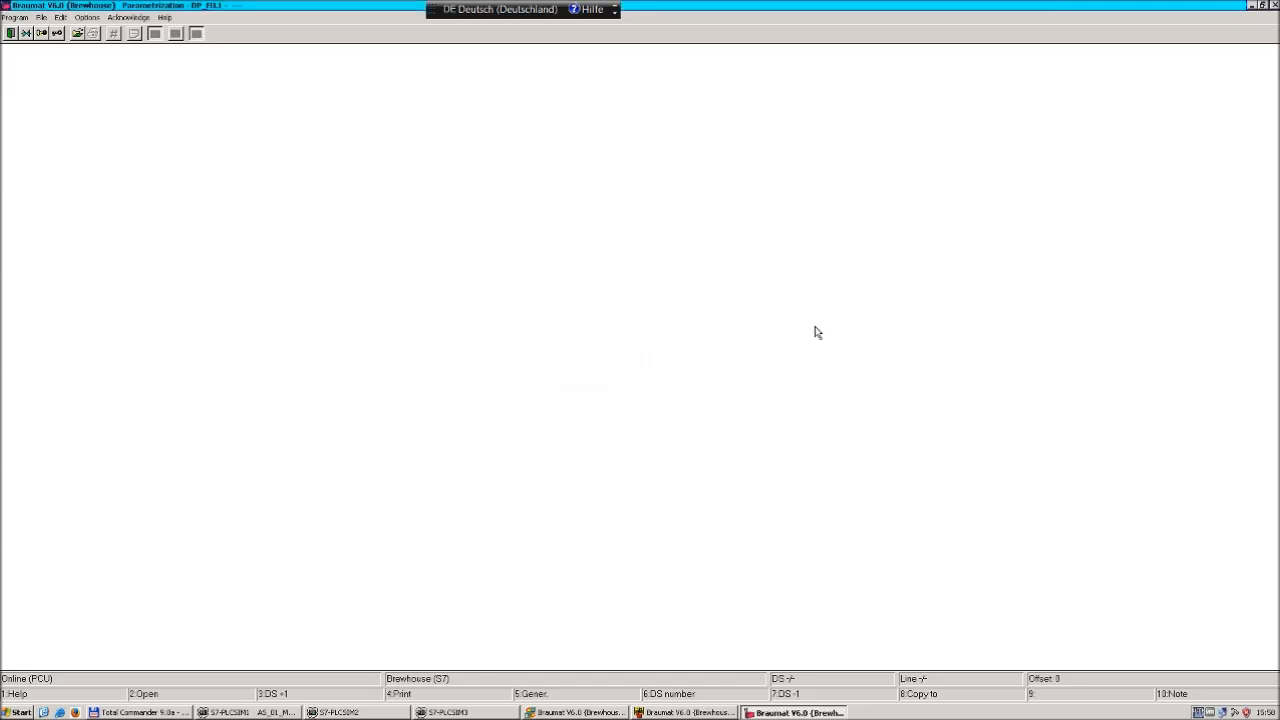
# Step: Open the VLT class from the Offline (hard drive) data source and load data set 001
pyautogui.click(78, 33)
pyautogui.click(663, 429)
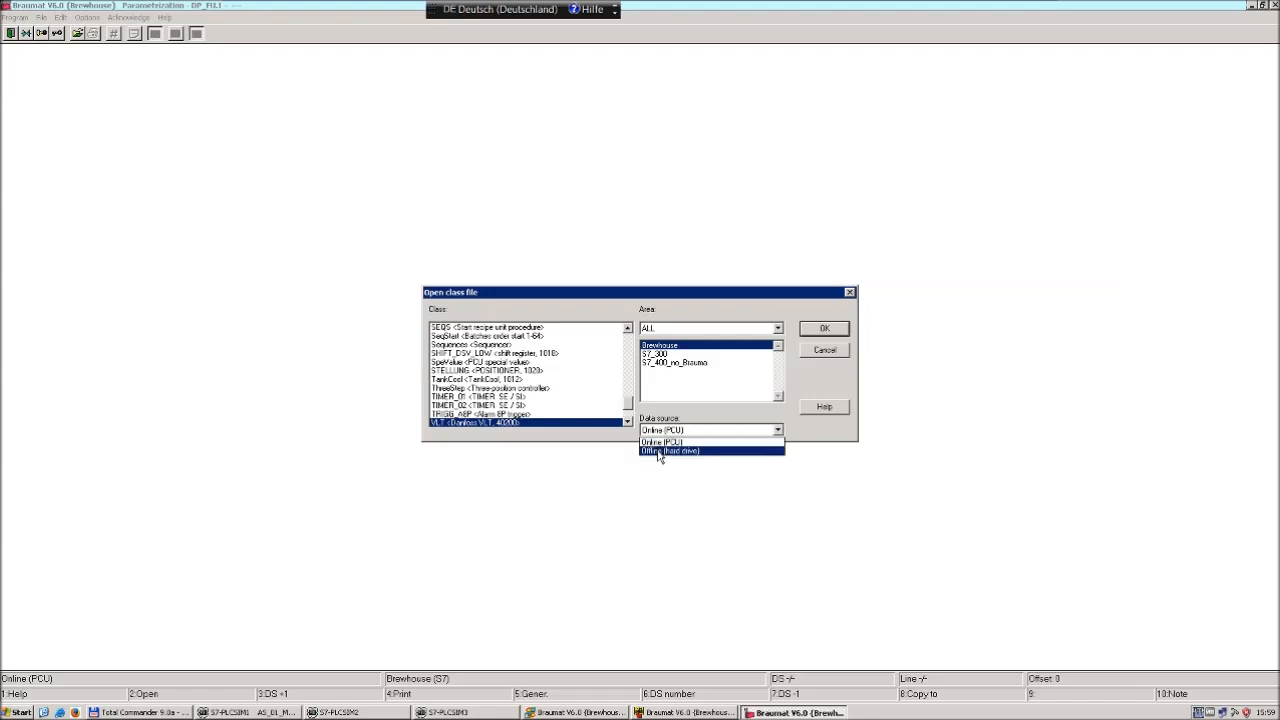
pyautogui.click(668, 449)
pyautogui.click(837, 330)
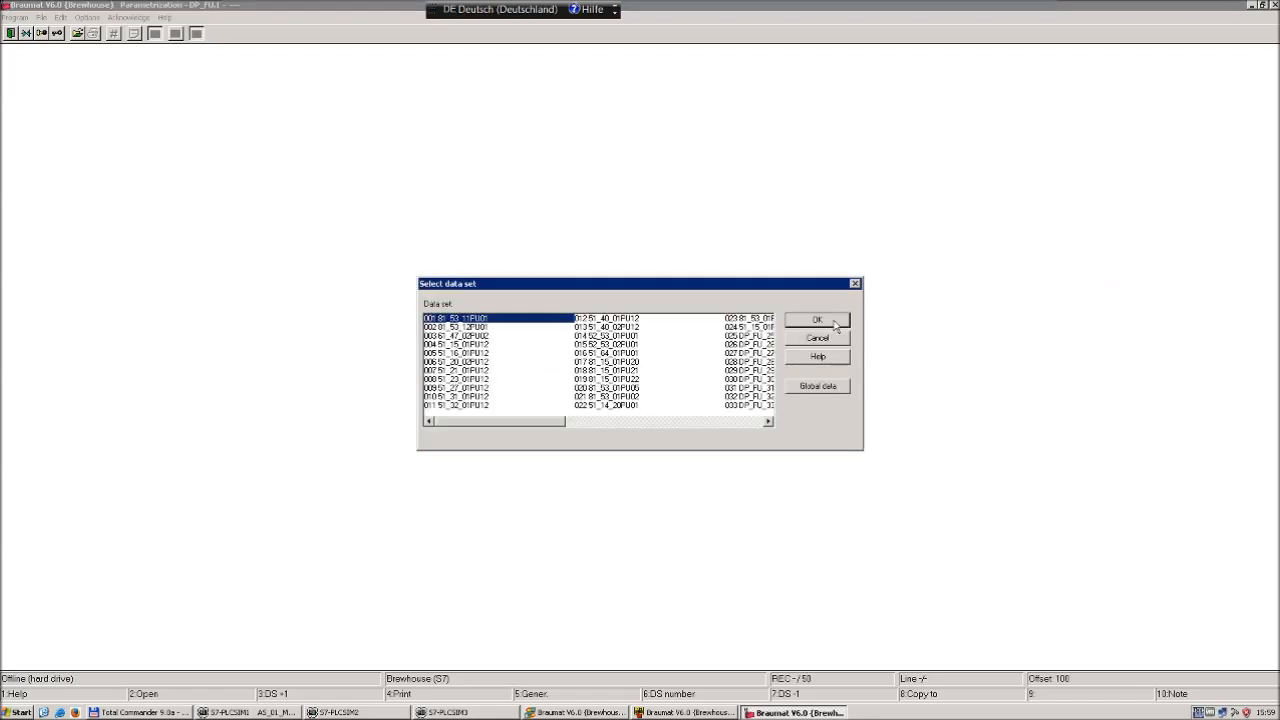
pyautogui.click(836, 326)
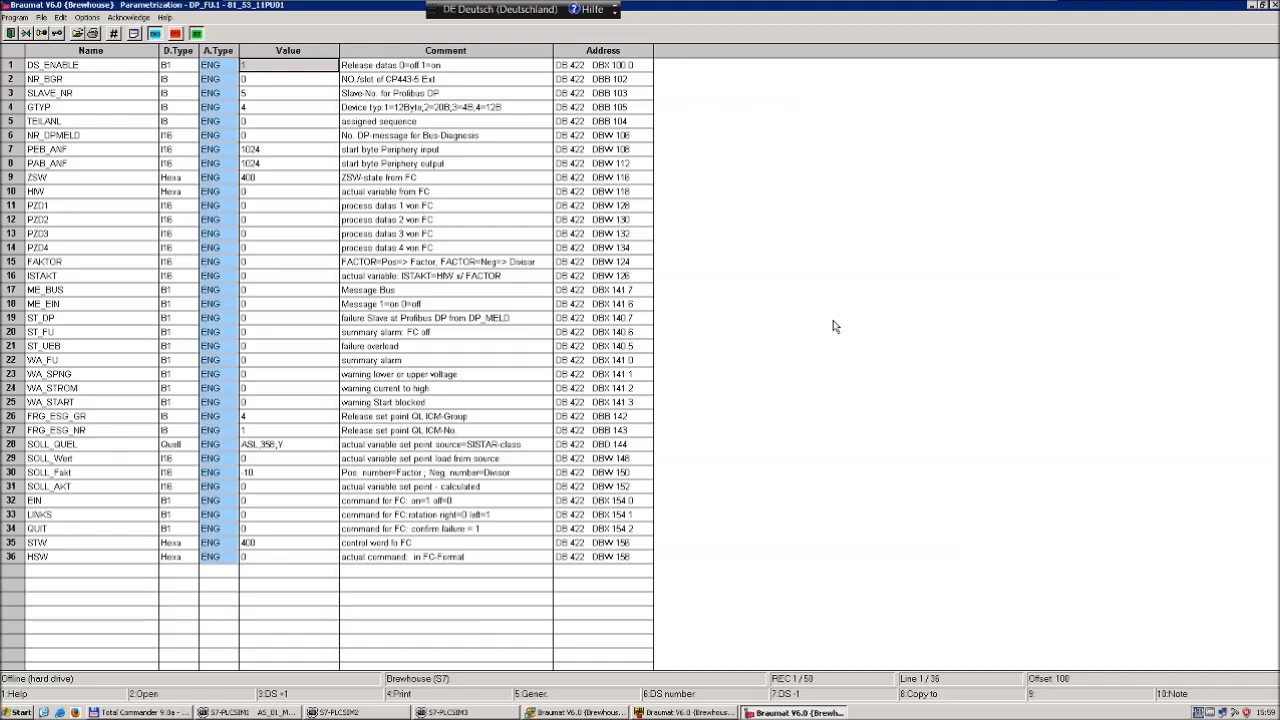
# Step: Examine the set point source SOLL_QUEL and the periphery start bytes PEB_ANF and PAB_ANF
pyautogui.click(272, 451)
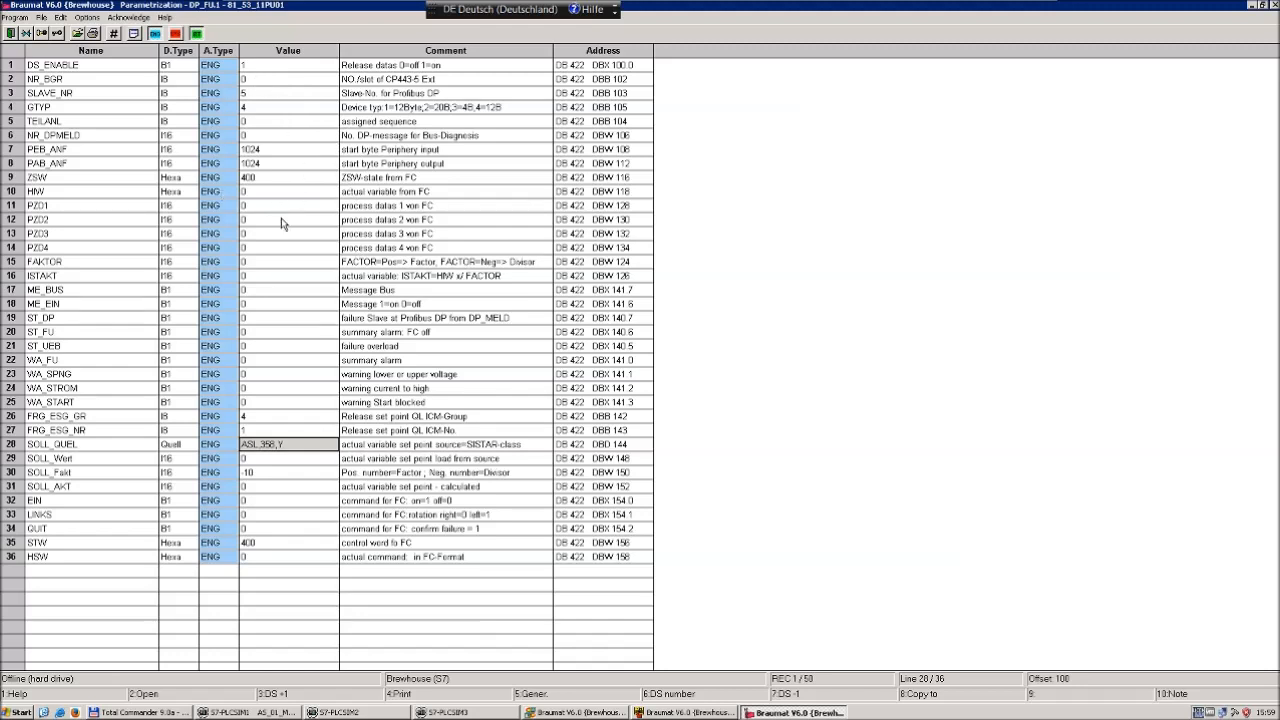
pyautogui.click(275, 150)
pyautogui.click(273, 164)
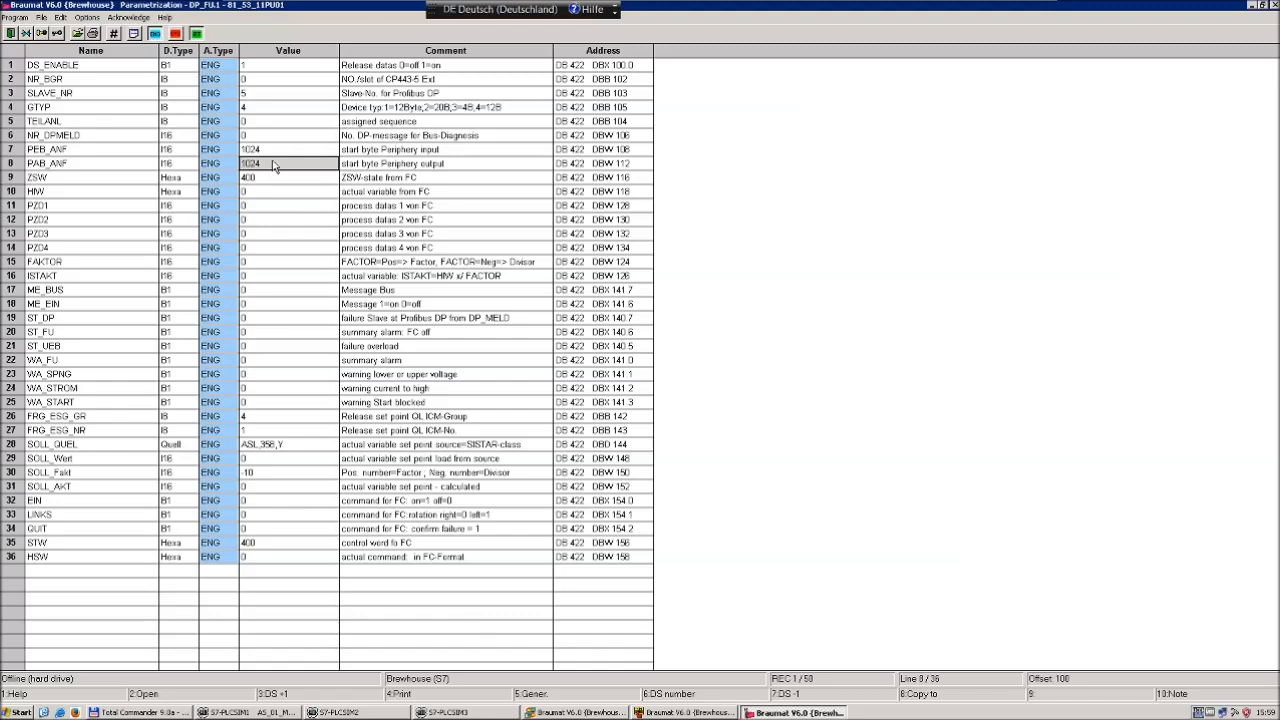
pyautogui.click(277, 149)
pyautogui.click(274, 165)
pyautogui.click(272, 150)
pyautogui.click(268, 164)
# Step: Review the device type GTYP, the release DS_ENABLE, the CP443-5 slot NR_BGR and the Profibus slave number SLAVE_NR
pyautogui.click(276, 107)
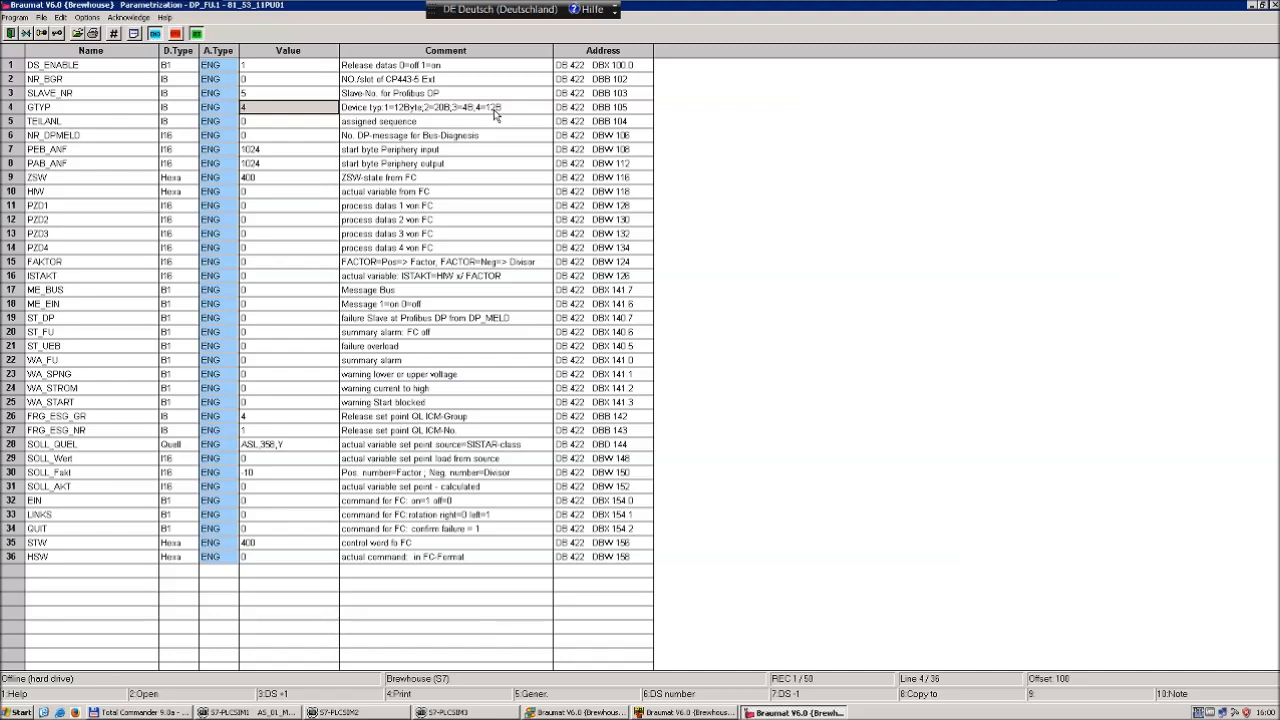
pyautogui.click(260, 68)
pyautogui.click(263, 80)
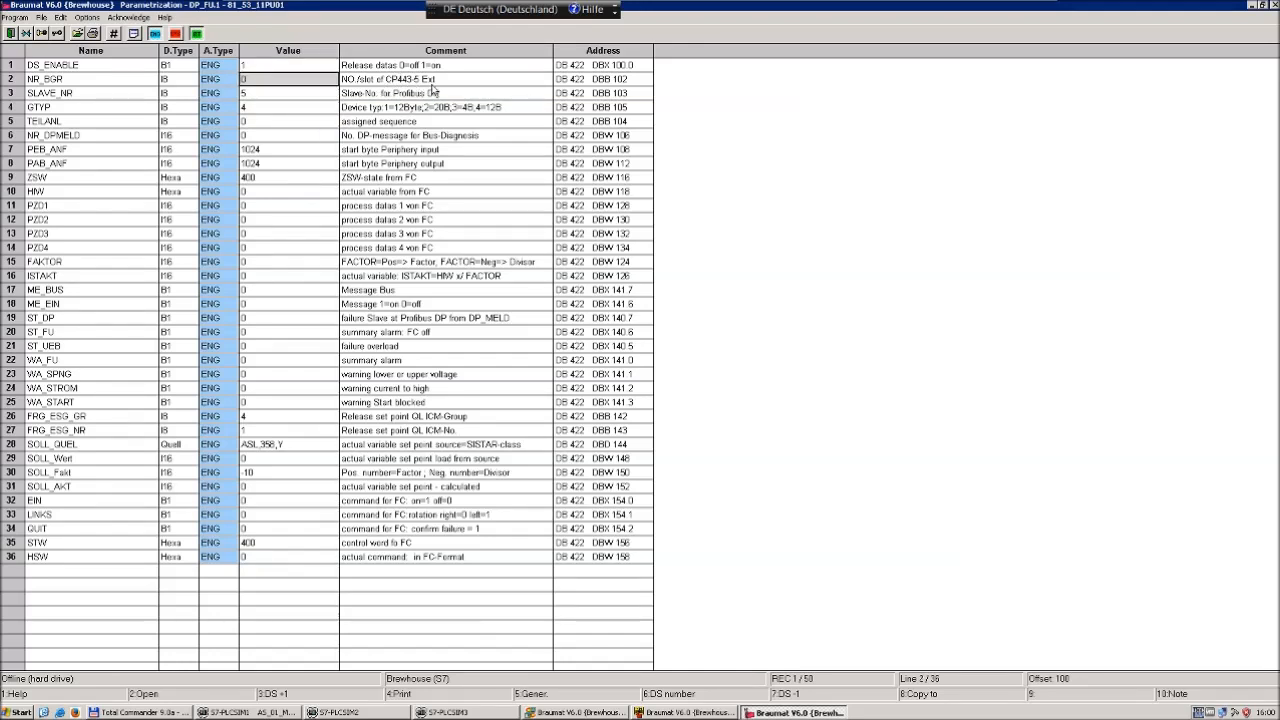
pyautogui.click(279, 95)
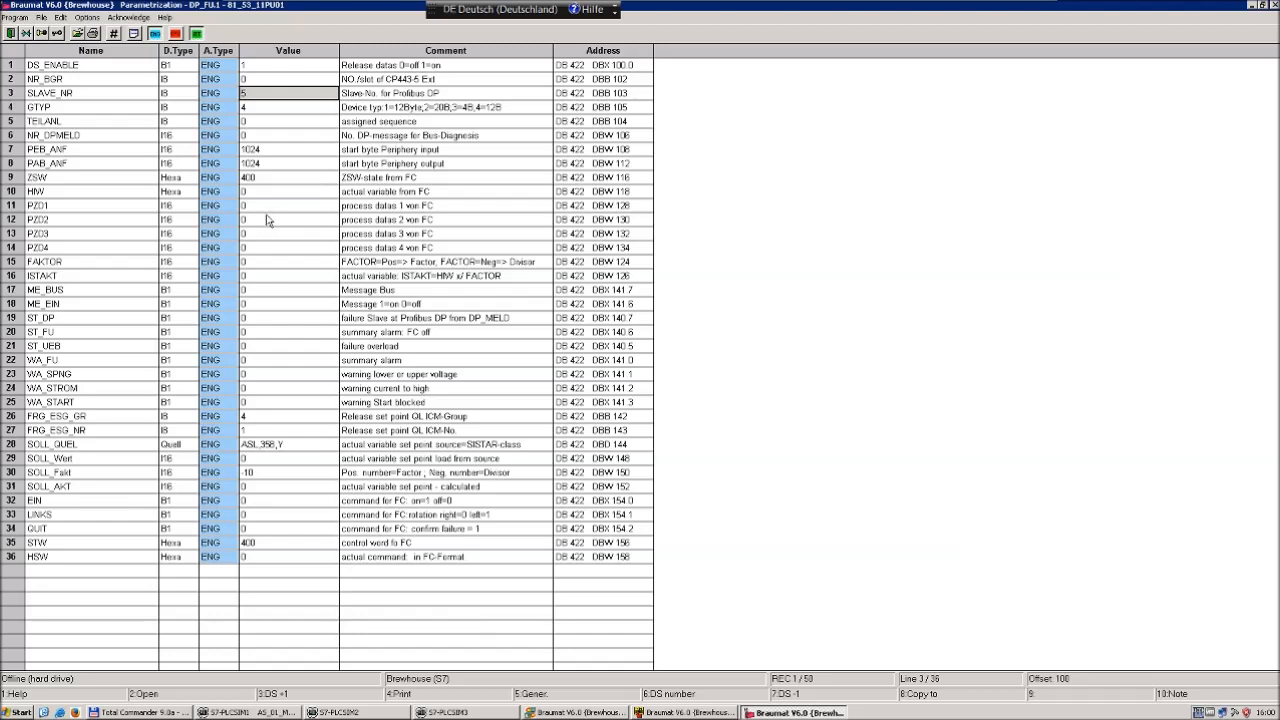
# Step: Examine the set point release parameters FRG_ESG_GR and FRG_ESG_NR with their source SOLL_QUEL, and minimize the virtual machine
pyautogui.click(320, 430)
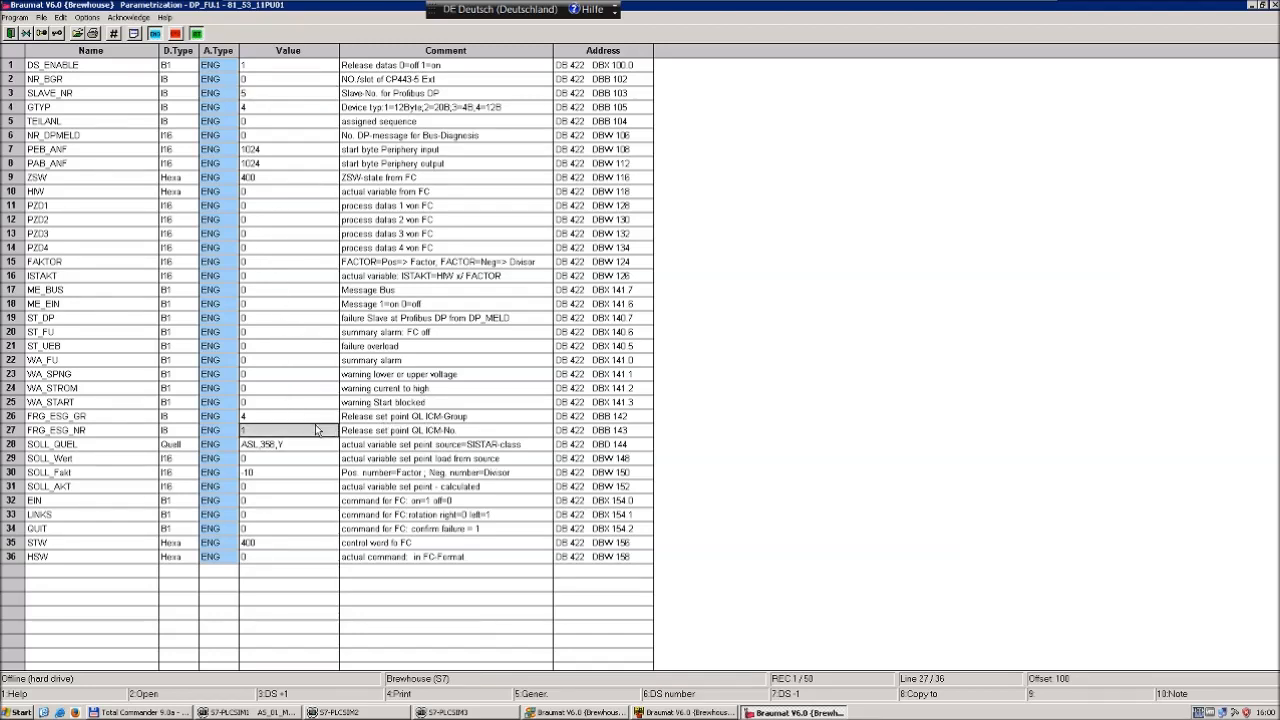
pyautogui.click(272, 421)
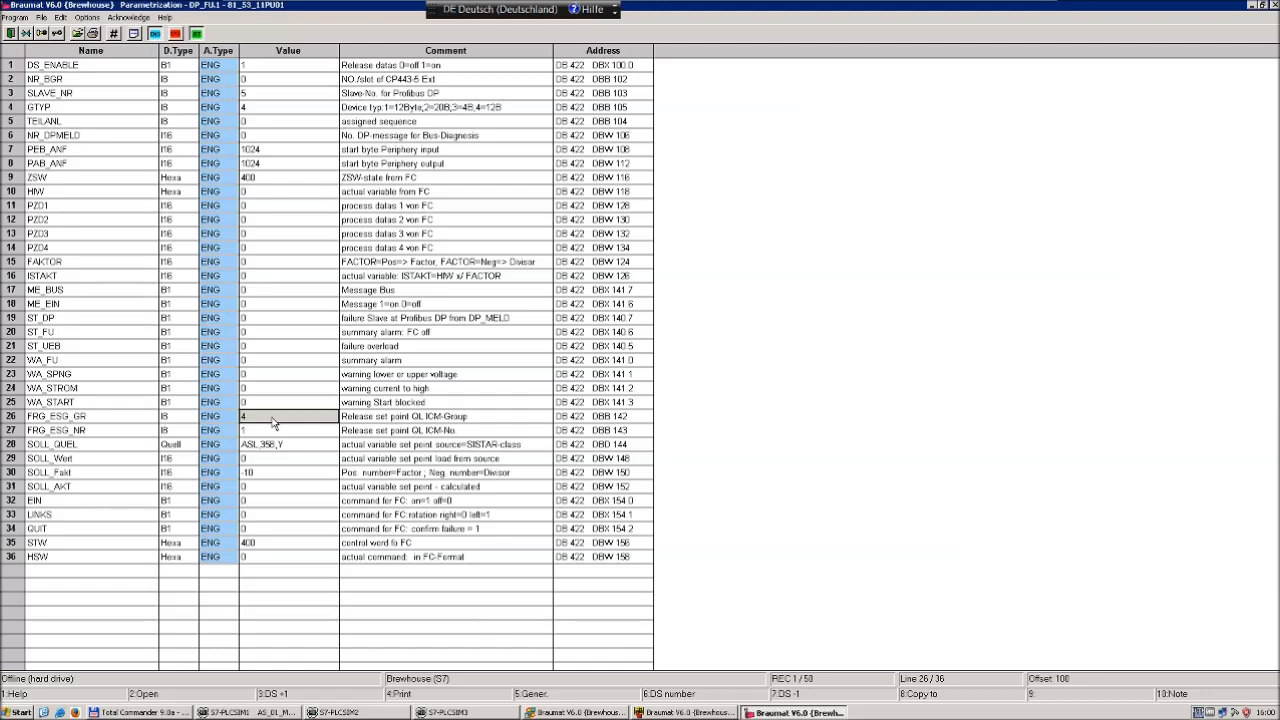
pyautogui.click(272, 433)
pyautogui.click(262, 419)
pyautogui.click(258, 432)
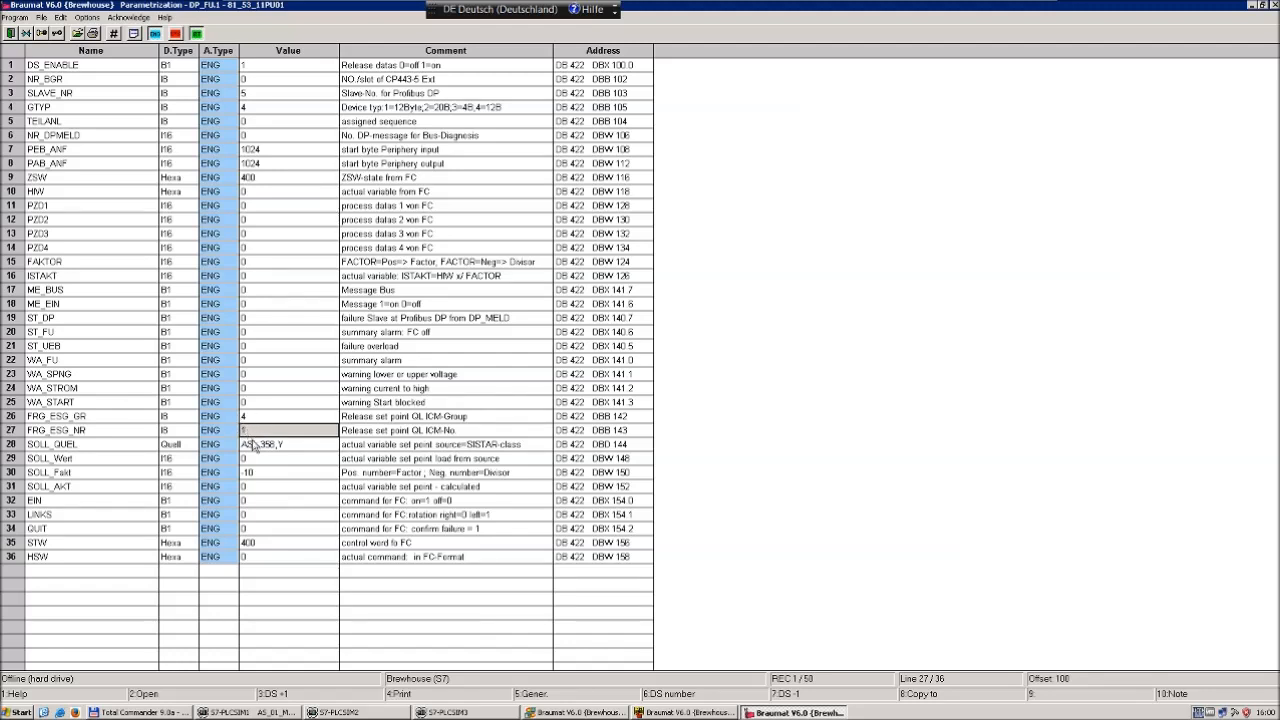
pyautogui.click(253, 446)
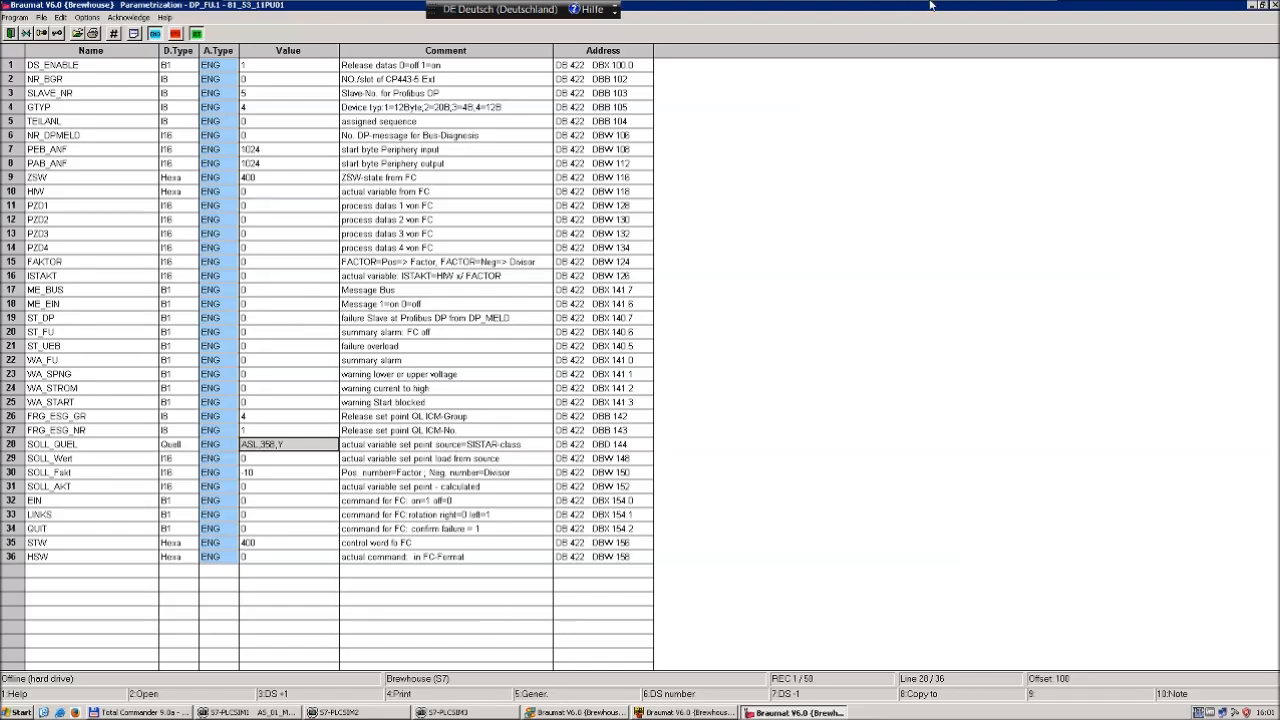
pyautogui.moveTo(930, 5)
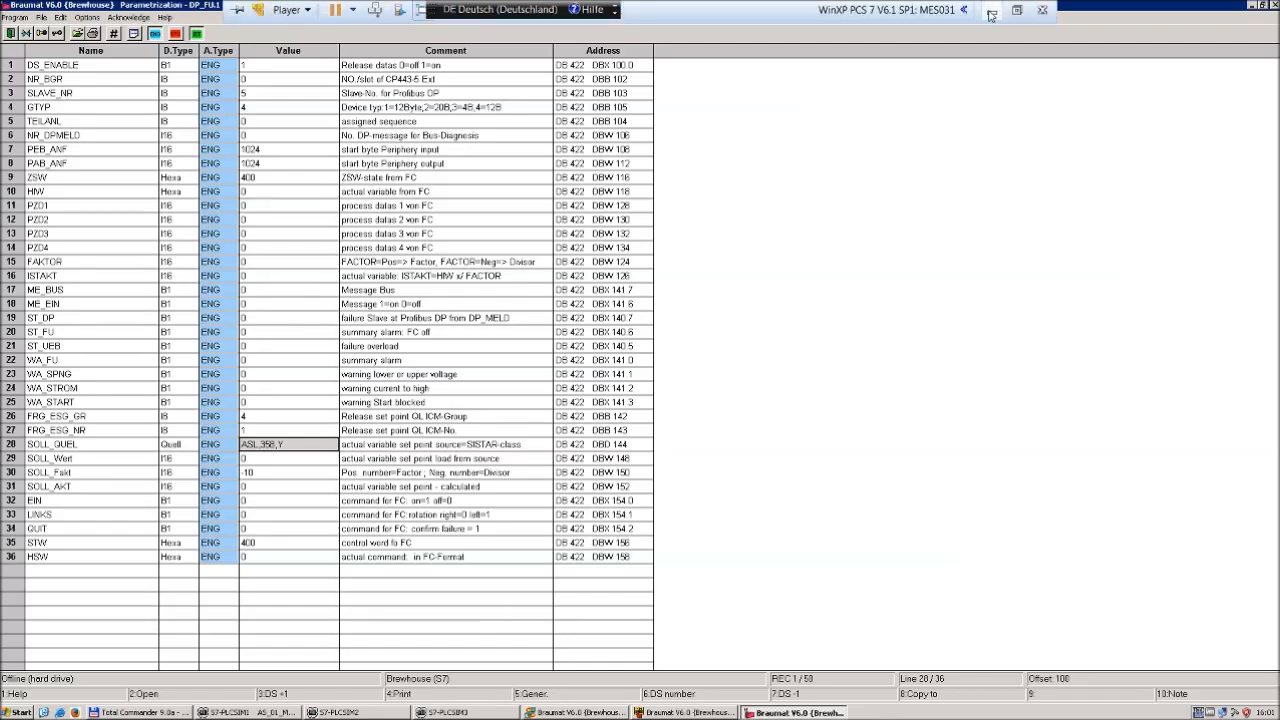
pyautogui.click(990, 12)
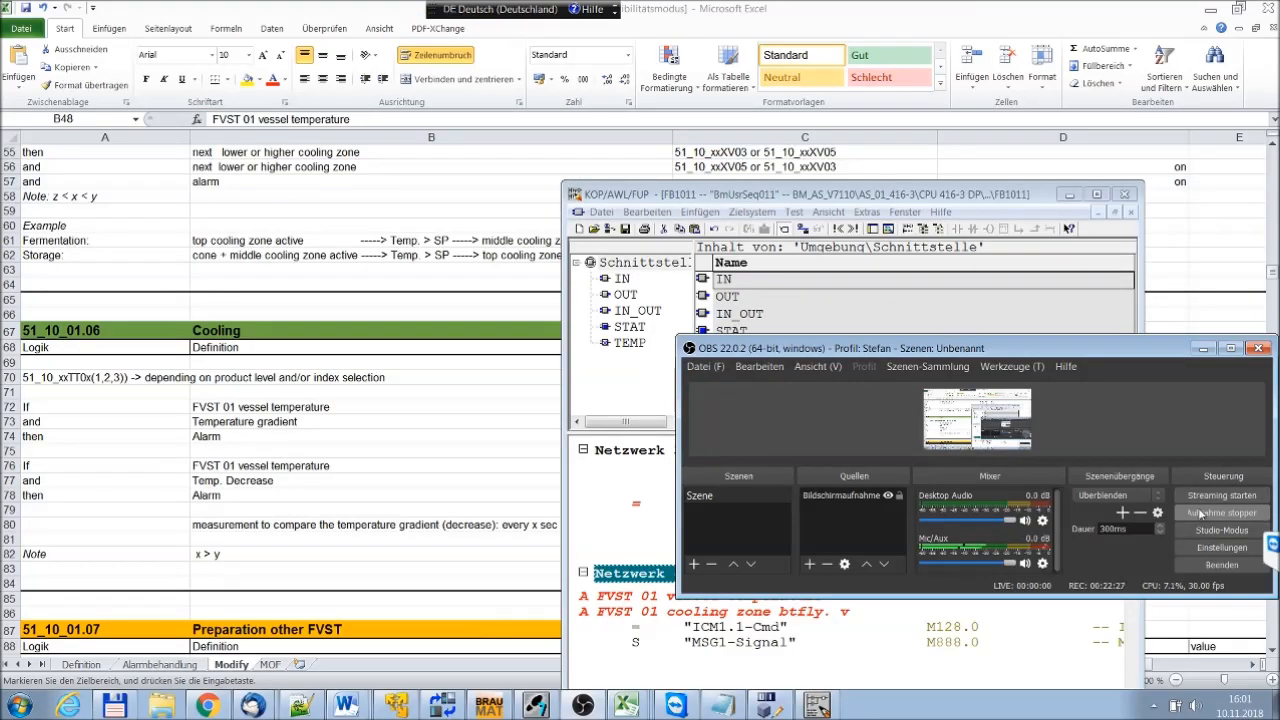